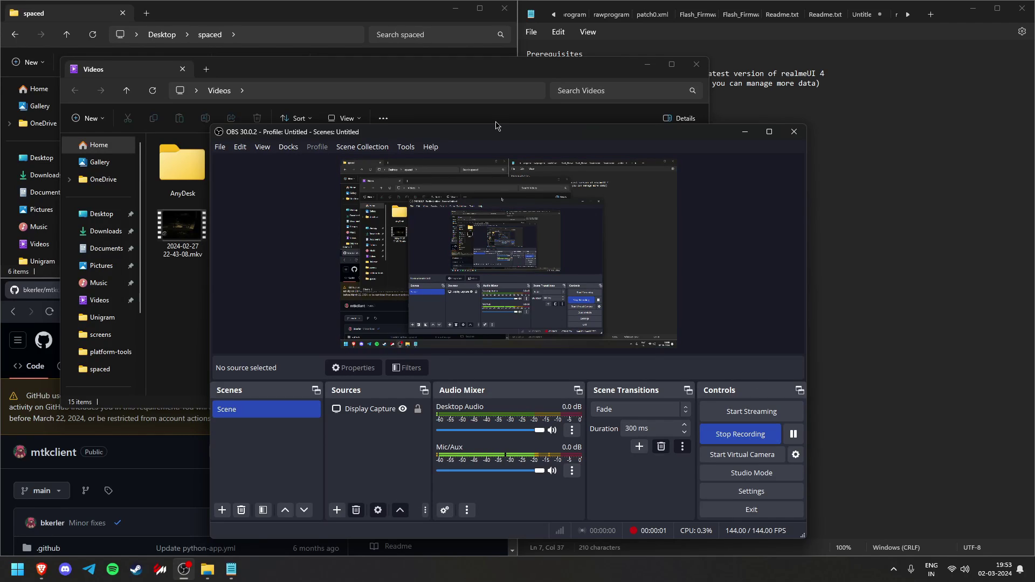
Step: Clear the workspace by repositioning OBS and closing the Videos folder window, and widen the Notepad window with the prerequisites list
left_click_drag(495, 135, 560, 137)
left_click_drag(605, 71, 671, 207)
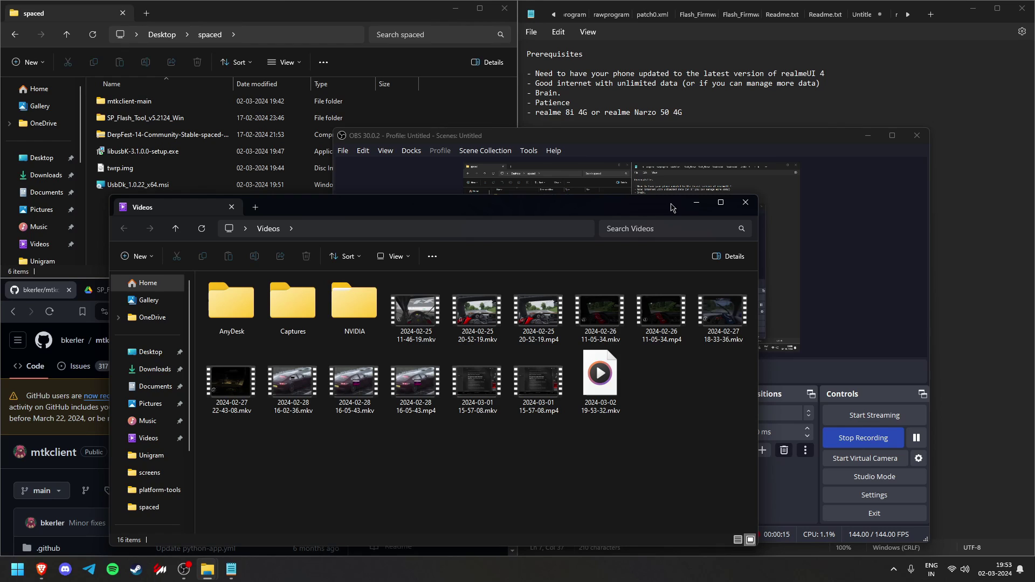
left_click(746, 203)
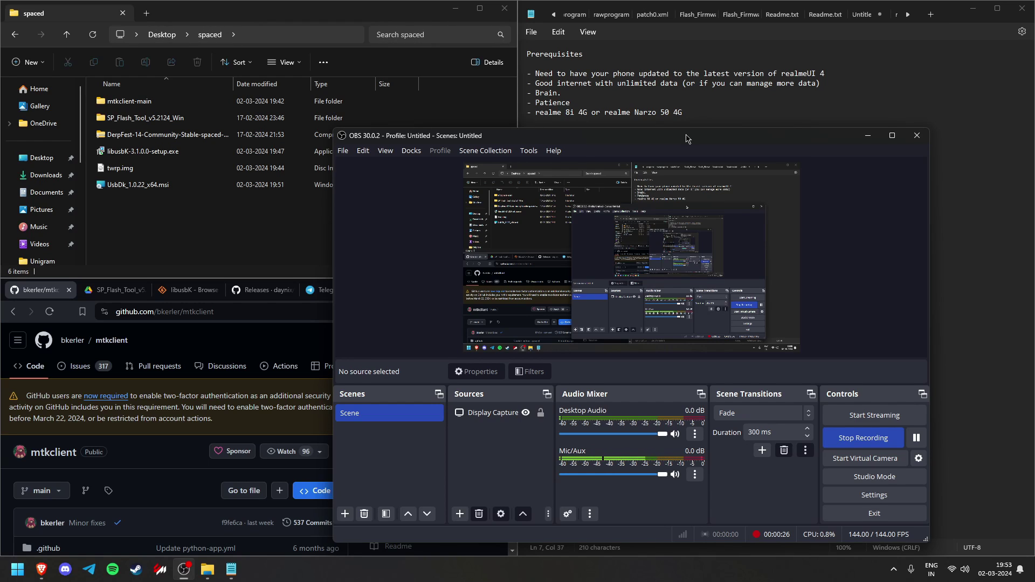
left_click_drag(686, 139, 683, 153)
left_click(575, 98)
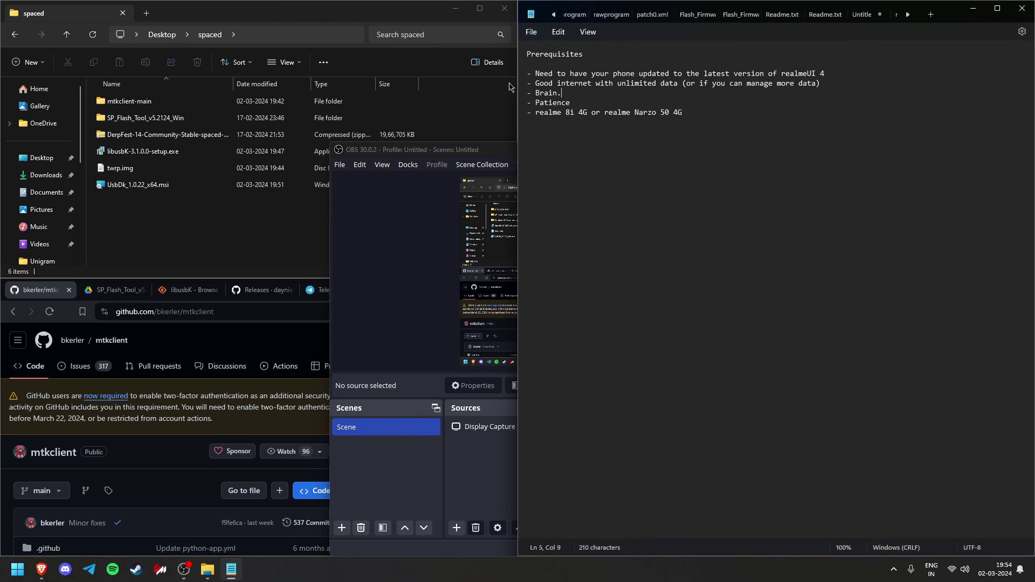
left_click_drag(517, 103, 473, 103)
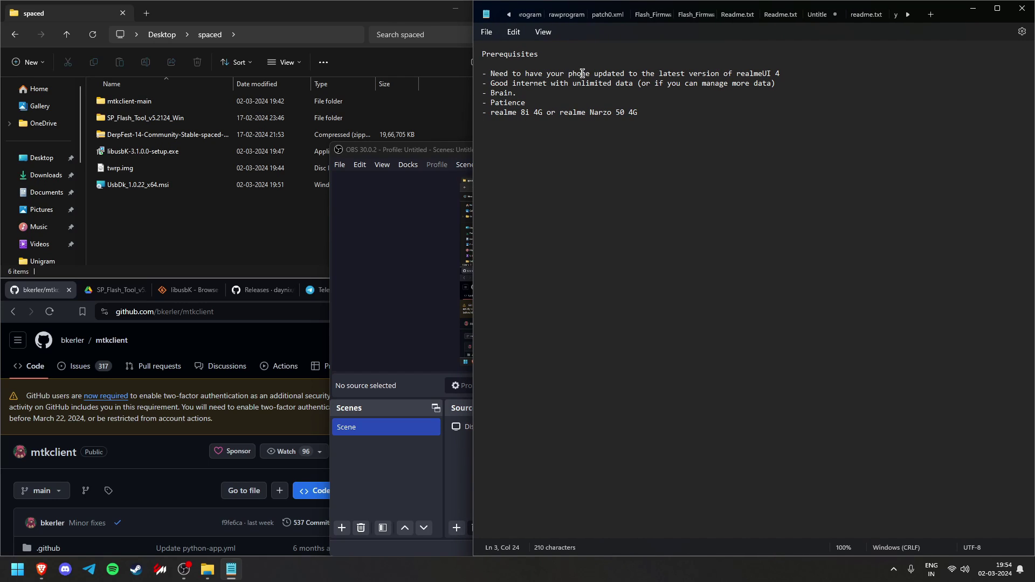
Step: Read through the prerequisites list in Notepad line by line, down to the supported phone models
left_click(779, 74)
left_click(509, 85)
left_click(536, 94)
left_click_drag(538, 103, 503, 103)
left_click(503, 103)
left_click(491, 113)
left_click_drag(642, 116, 618, 119)
left_click(646, 111)
key("ctrl+shift+Left")
key("ctrl+shift+Left")
key("ctrl+shift+Left")
key("ctrl+shift+Left")
key("ctrl+shift+Left")
key("ctrl+shift+Left")
key("ctrl+shift+Left")
key("ctrl+shift+Left")
key("Left")
left_click(650, 115)
Step: Switch to the maximized browser and review the mtkclient, SP Flash Tool, libusbK and UsbDk download pages
left_click(195, 338)
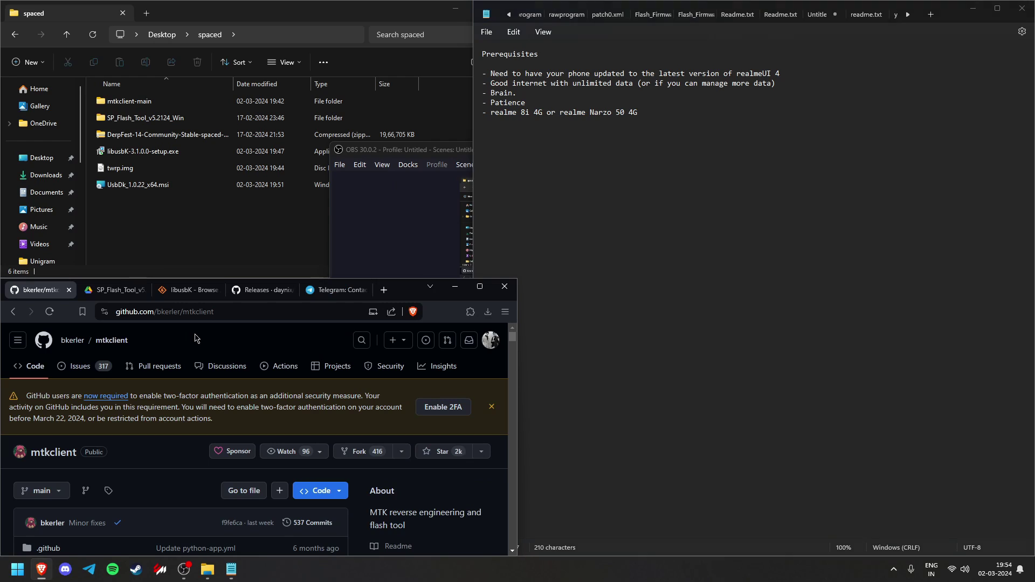
left_click_drag(404, 290, 561, 4)
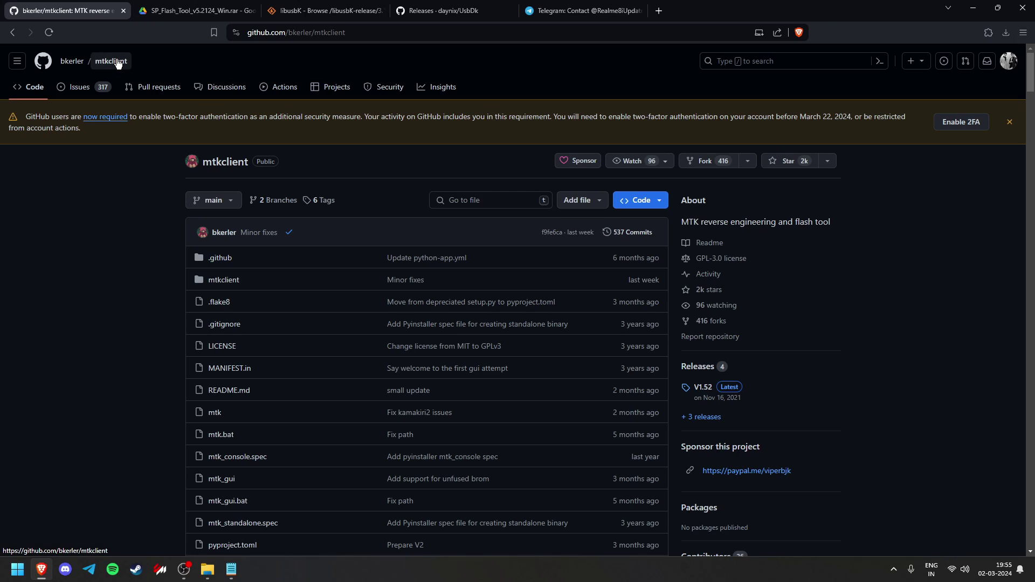
left_click(210, 16)
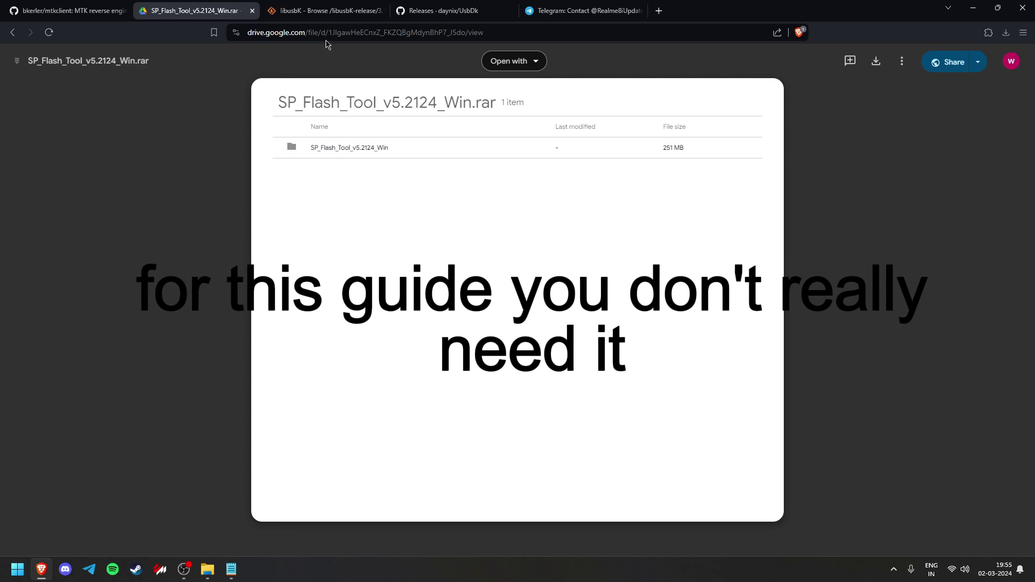
left_click(326, 10)
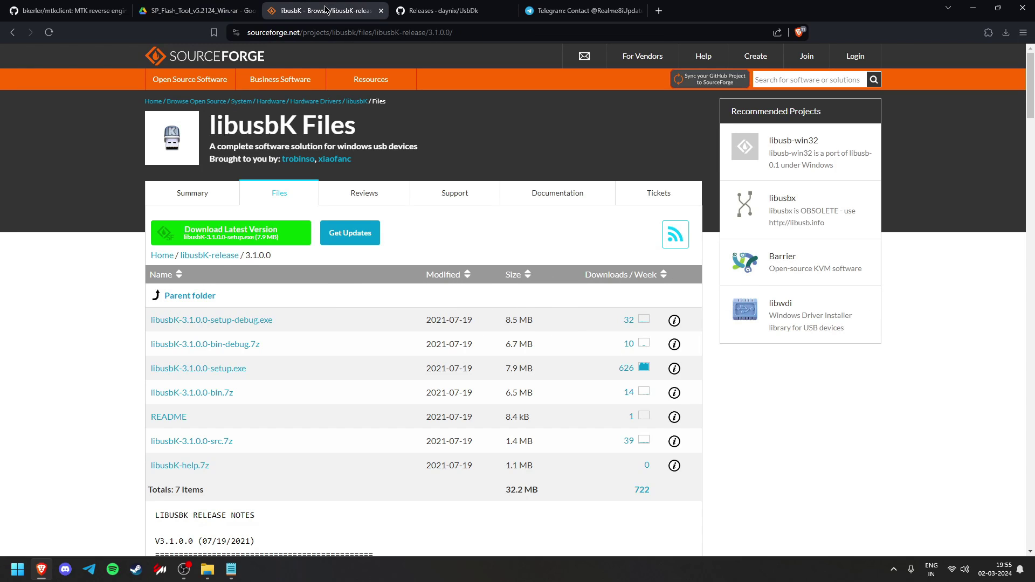
left_click(414, 6)
Step: View the Realme 8i/Narzo 50 4G Updates Telegram channel in Unigram and close it again
left_click(538, 12)
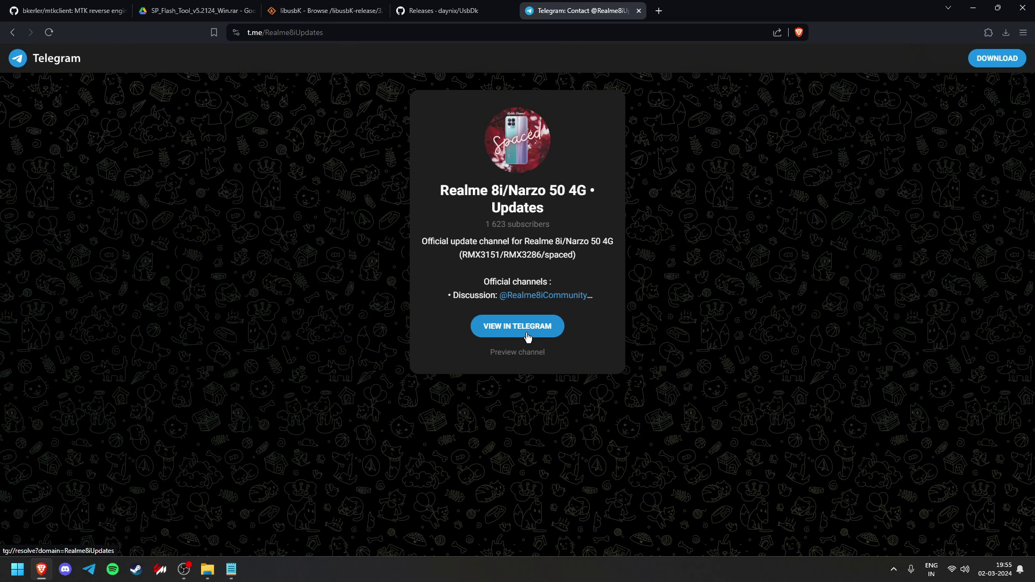
left_click(562, 326)
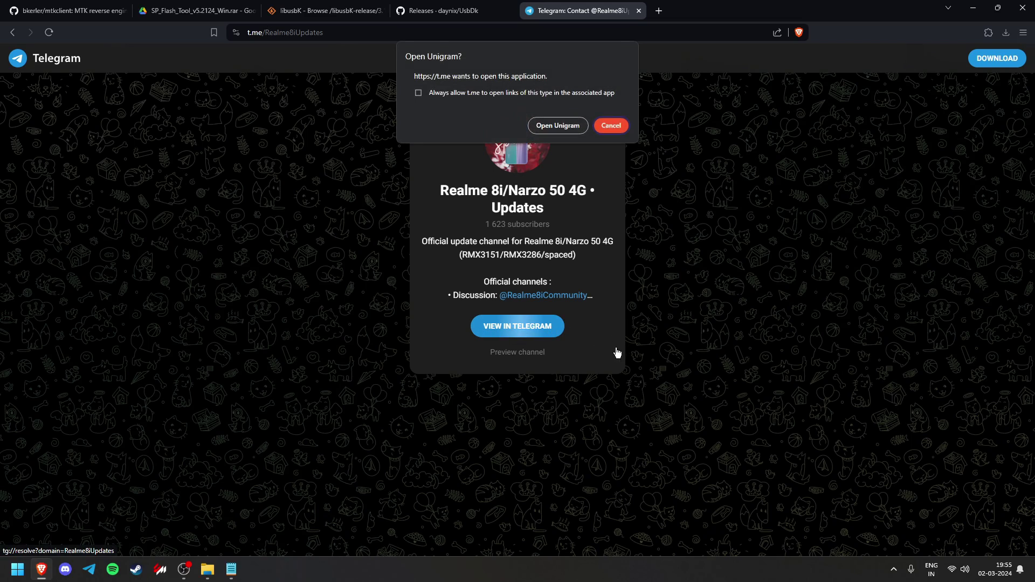
left_click(557, 127)
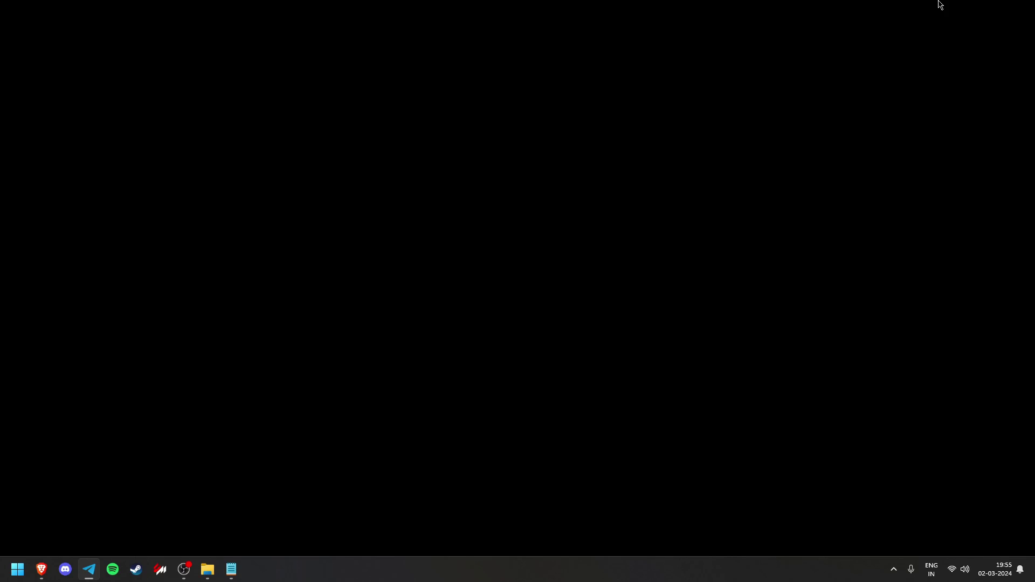
left_click(1022, 6)
Step: Return to the bkerler/mtkclient repository and examine its address and ZIP download option
left_click(32, 10)
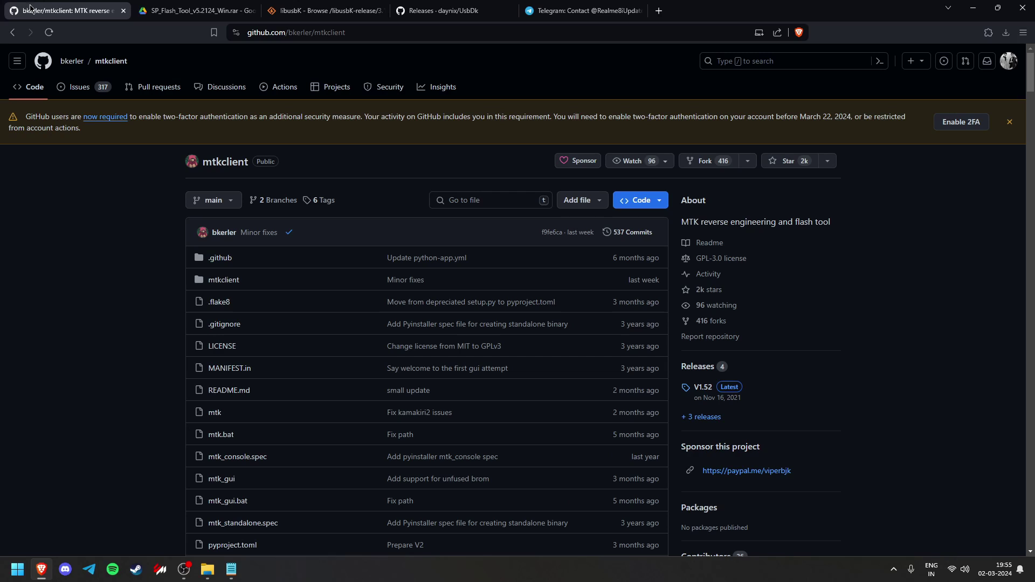
key("ctrl+l")
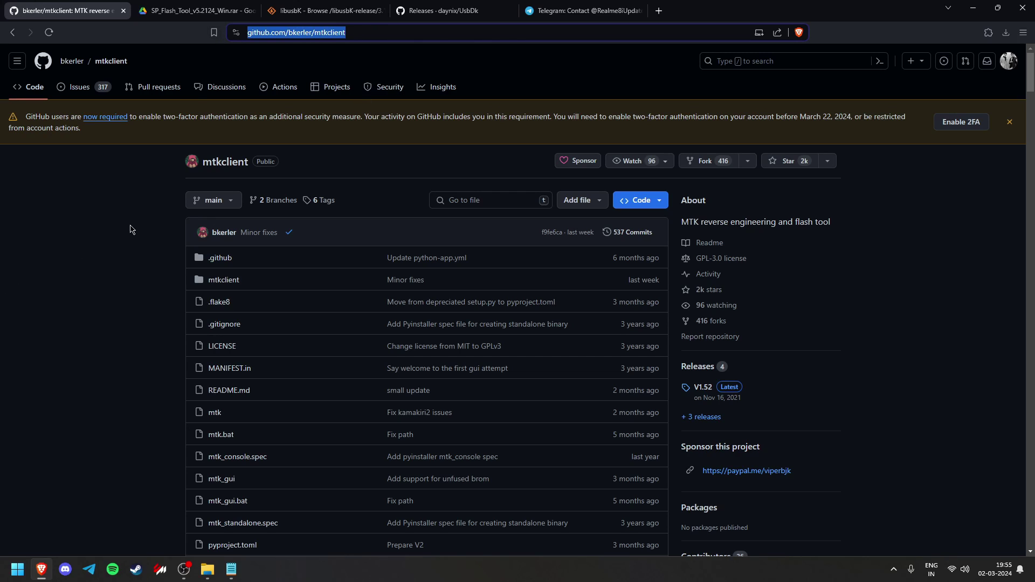
key("ctrl+l")
left_click(211, 118)
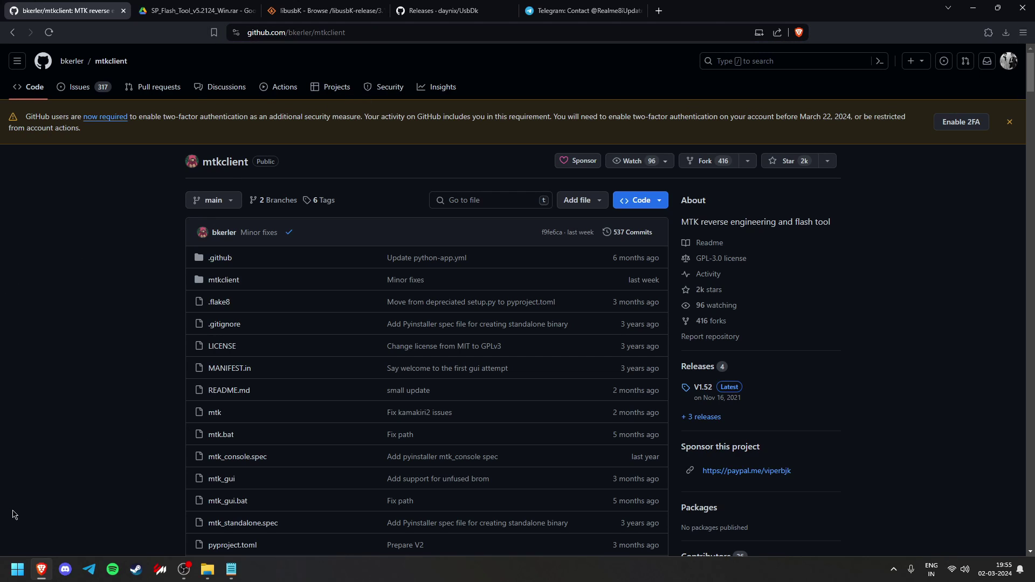
left_click(639, 207)
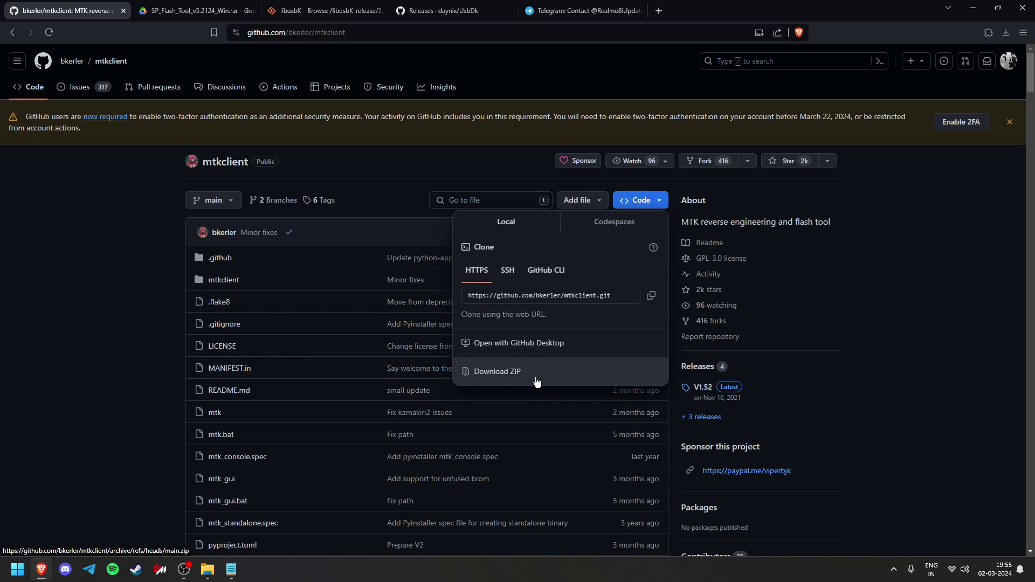
left_click(95, 292)
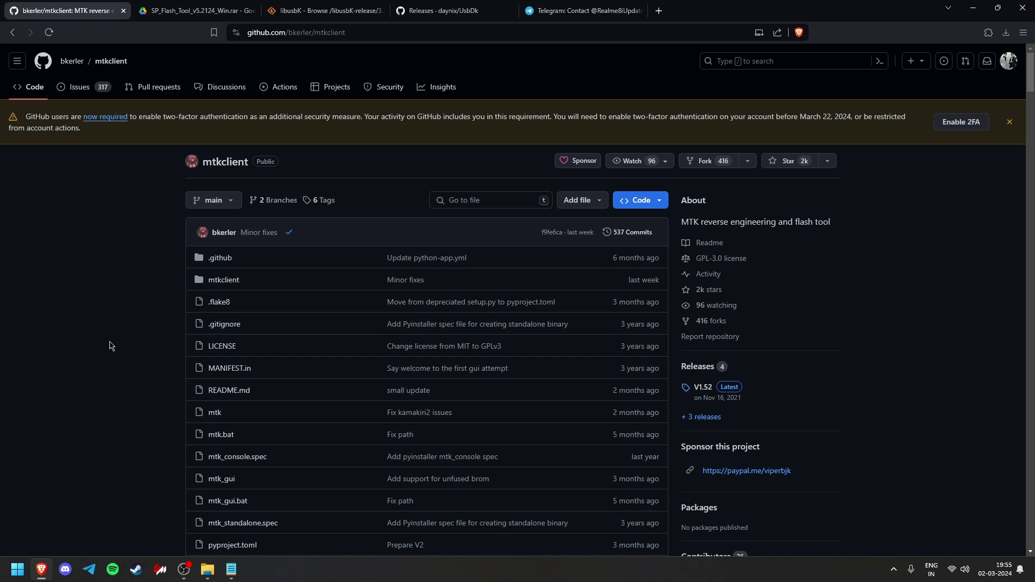
Step: Switch to File Explorer, open the mtkclient-main folder and move its window over the browser
left_click(204, 573)
left_click(162, 102)
double_click(162, 103)
left_click_drag(334, 13, 618, 103)
Step: Check the libusbK setup and UsbDk release download pages, and return File Explorer to the spaced folder
left_click(313, 11)
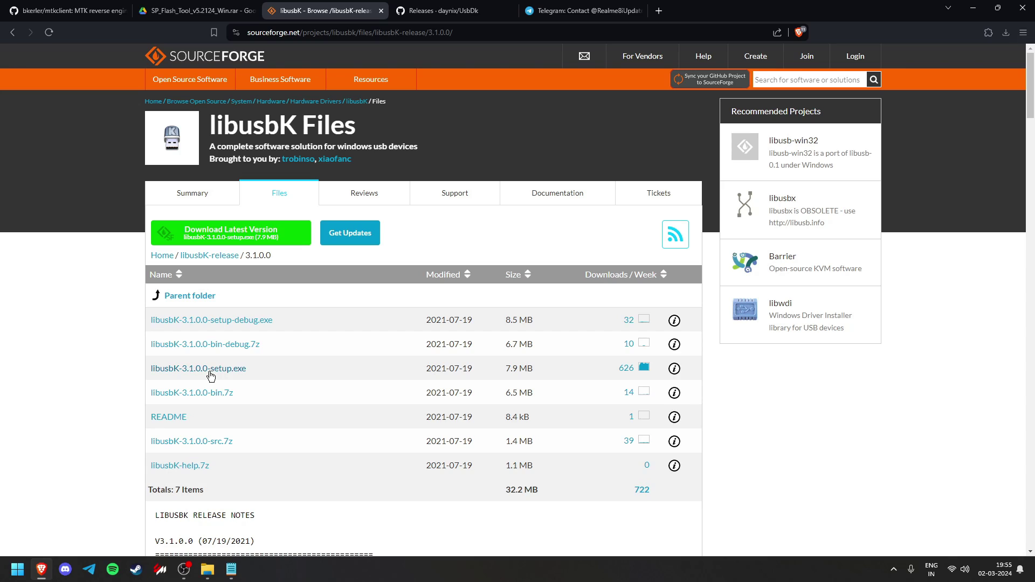
left_click(430, 10)
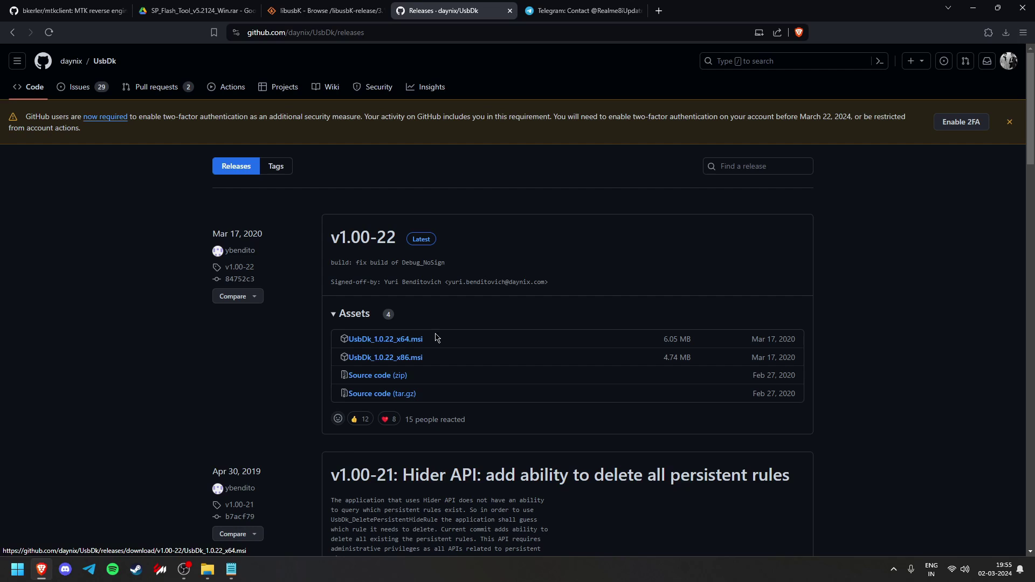
left_click(208, 569)
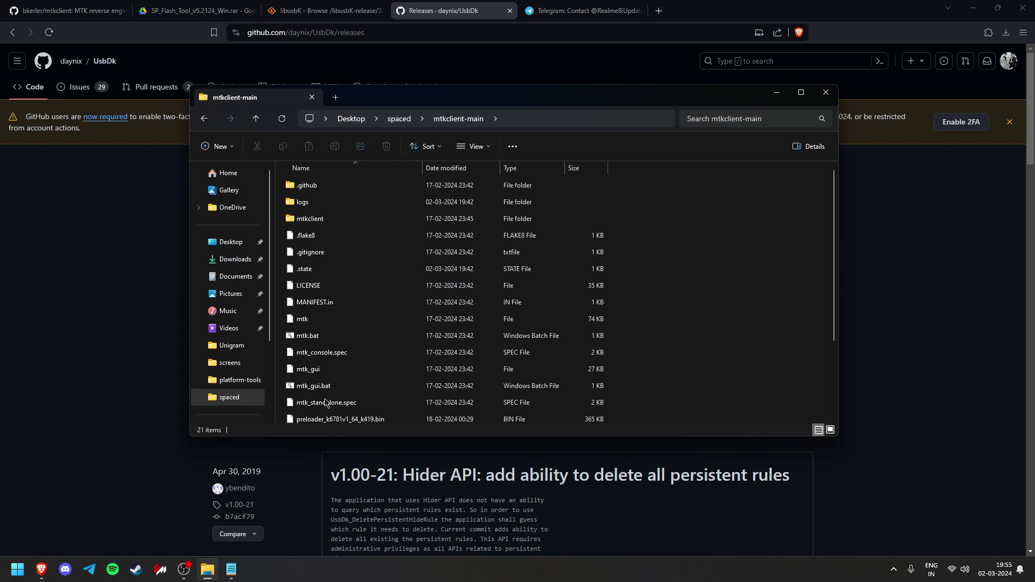
left_click(397, 120)
left_click(18, 569)
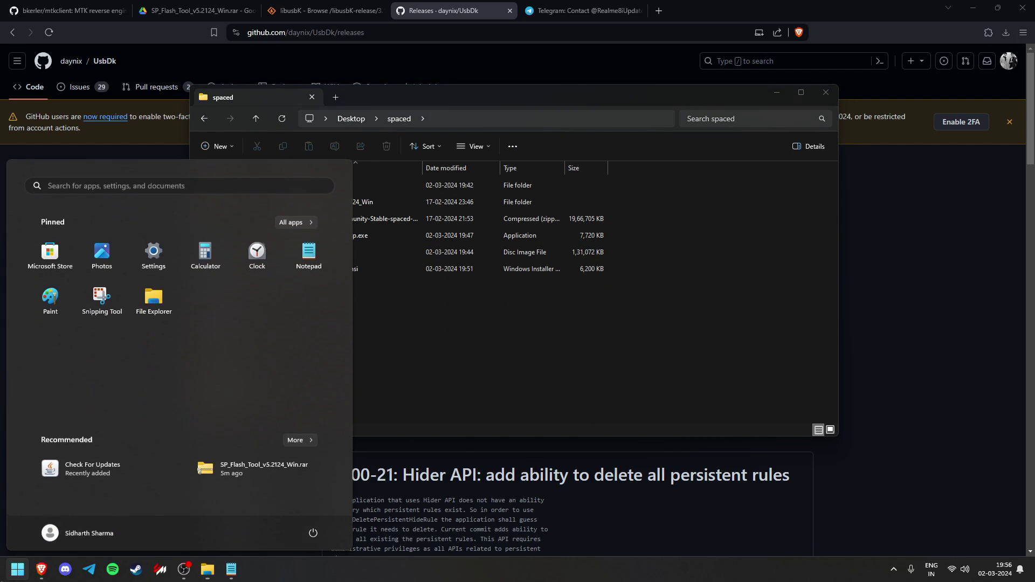
left_click(150, 184)
left_click(557, 316)
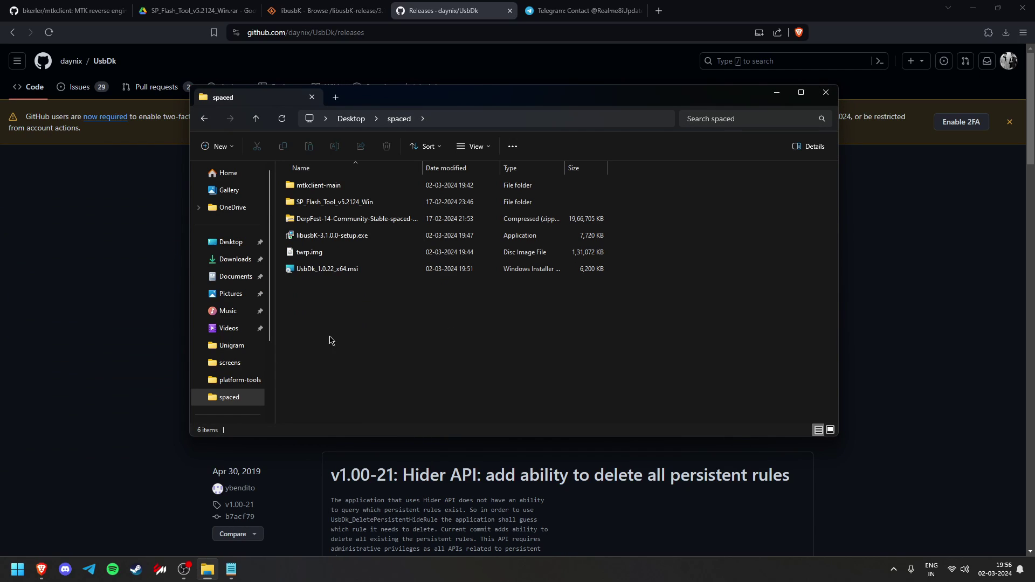
Step: Find Microsoft Store through the Windows search and launch it
left_click(17, 569)
left_click(2, 579)
left_click(3, 578)
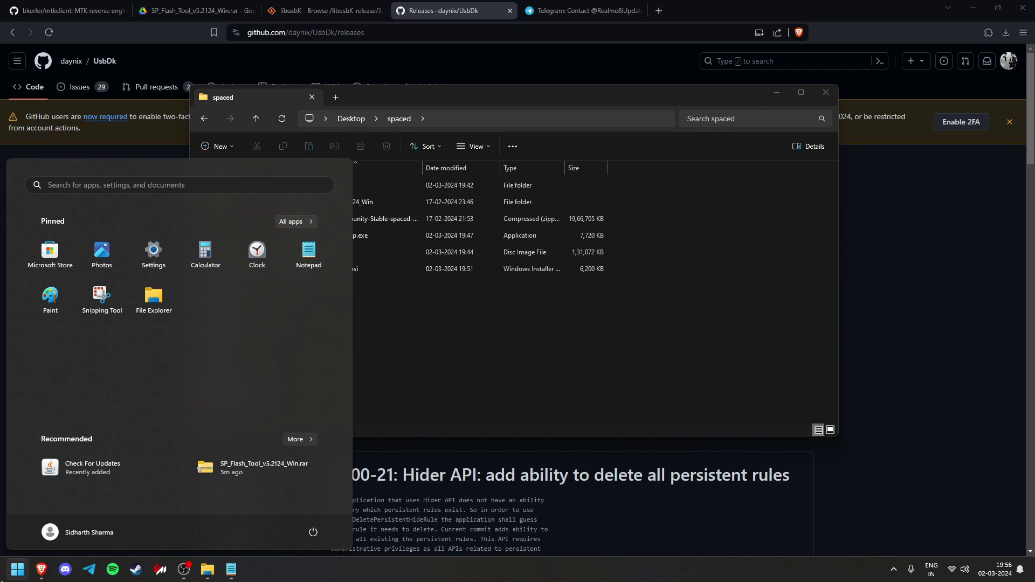
left_click(204, 187)
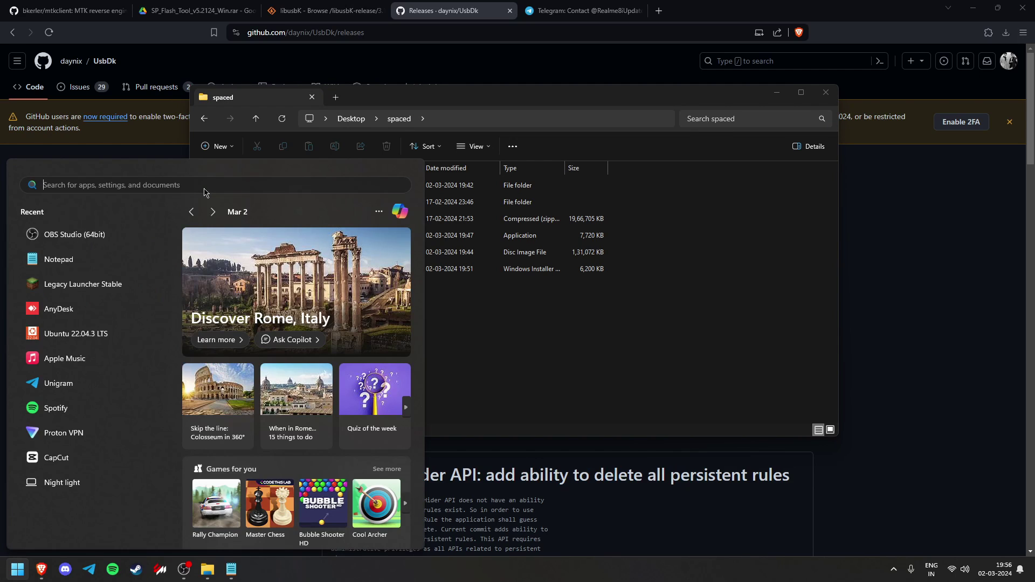
key("Escape")
left_click(204, 186)
type("microsoft store")
key("Return")
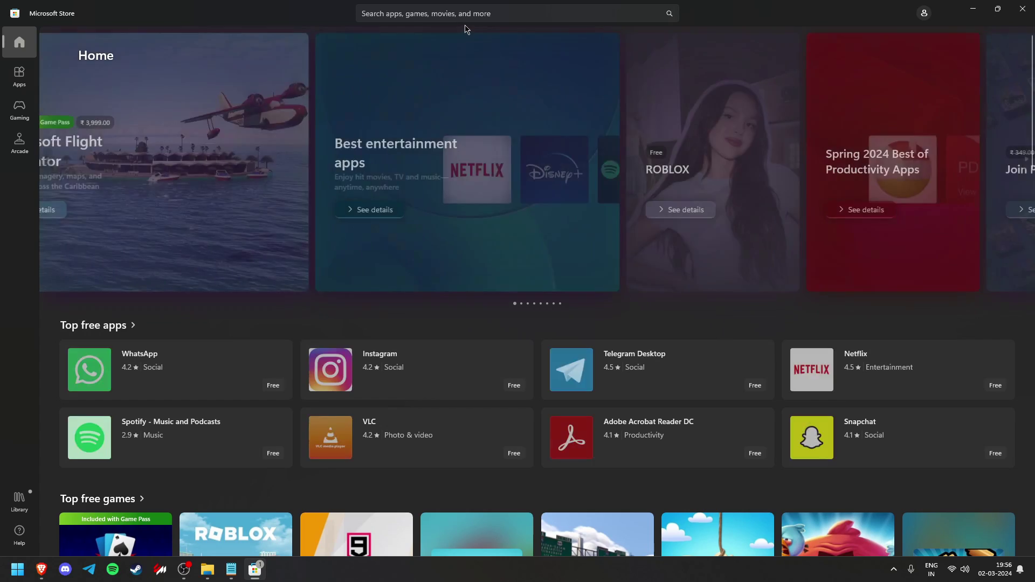
Step: Search the Store for "python", view the Python 3.11 page, and close the Store
left_click(466, 17)
type("python")
key("Return")
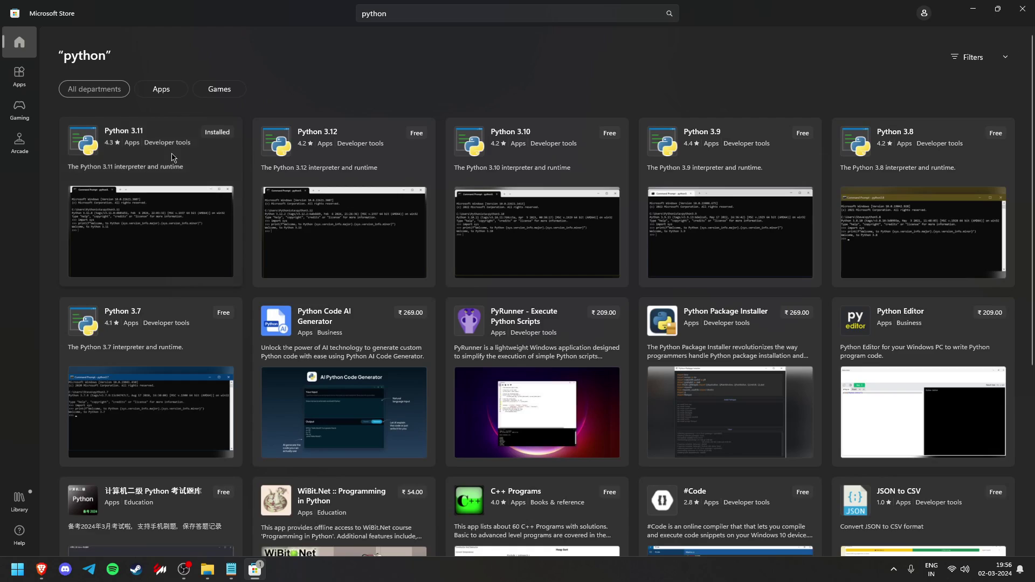
left_click(173, 162)
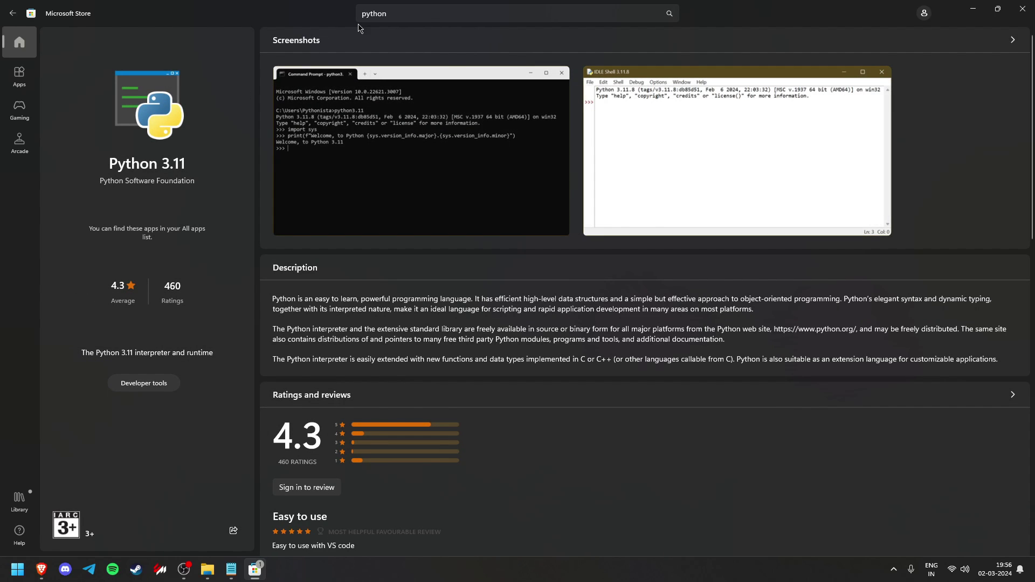
left_click_drag(278, 14, 386, 168)
left_click(645, 160)
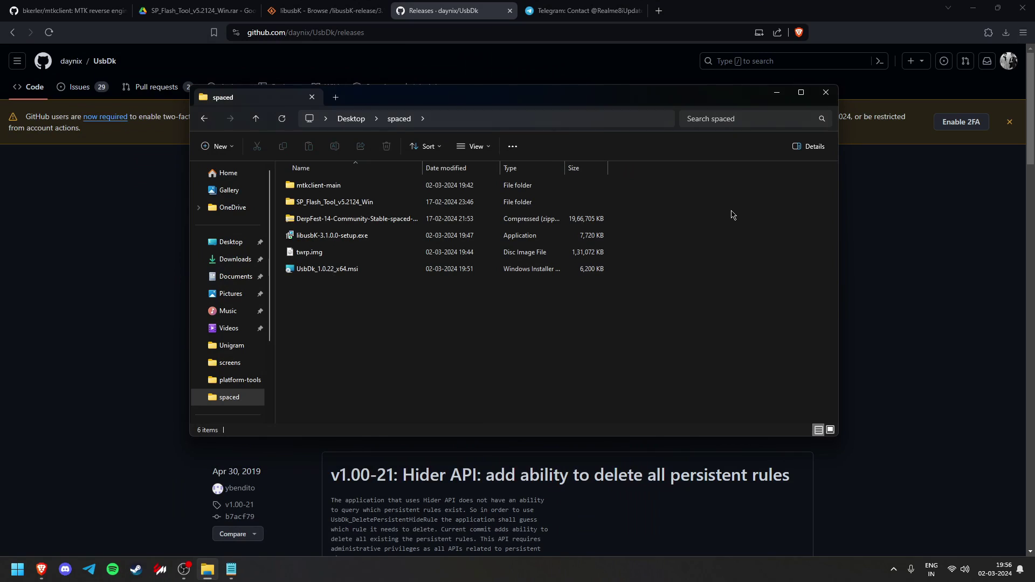
Step: Install the UsbK Development Kit from libusbK-3.1.0.0-setup.exe without example source code or documentation, upgrading the libusb-win32 components
double_click(373, 242)
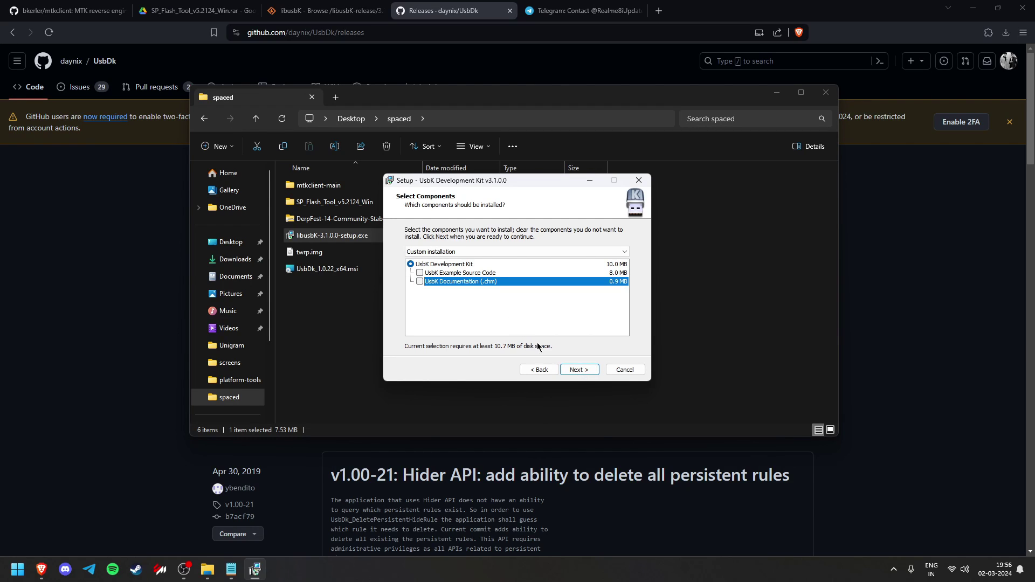
left_click(572, 370)
left_click(573, 370)
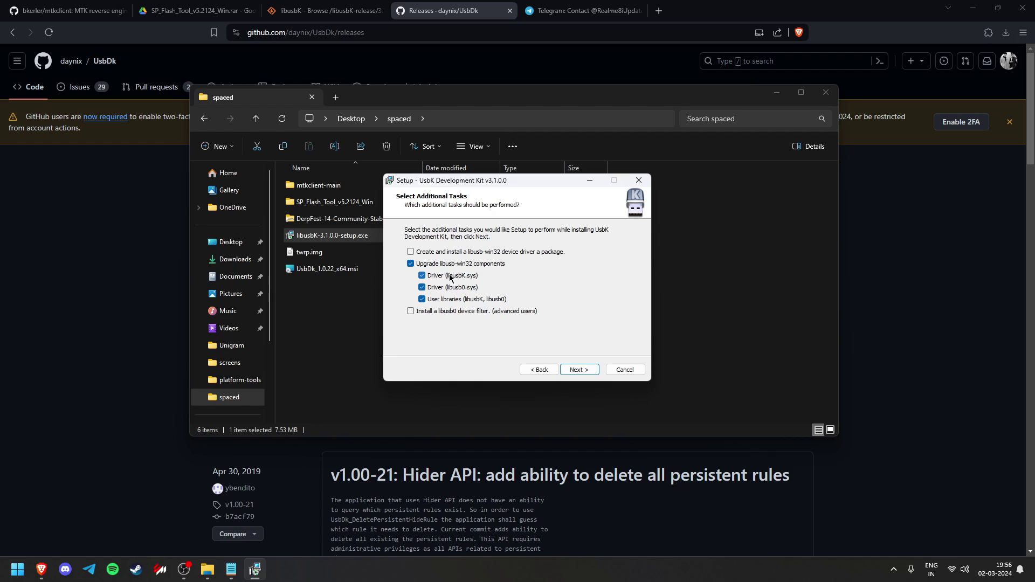
left_click(582, 369)
left_click(583, 368)
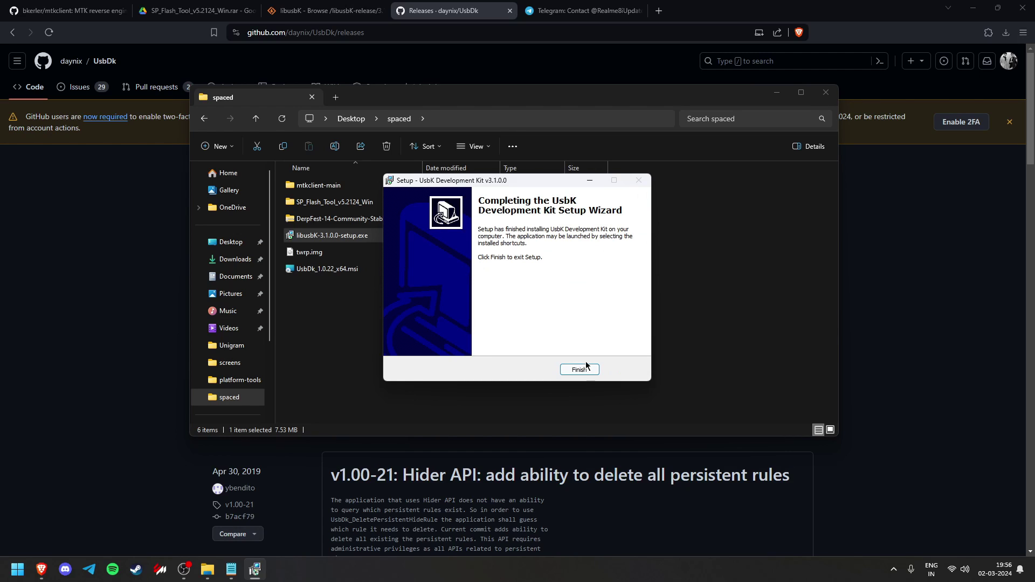
left_click(586, 369)
left_click(584, 370)
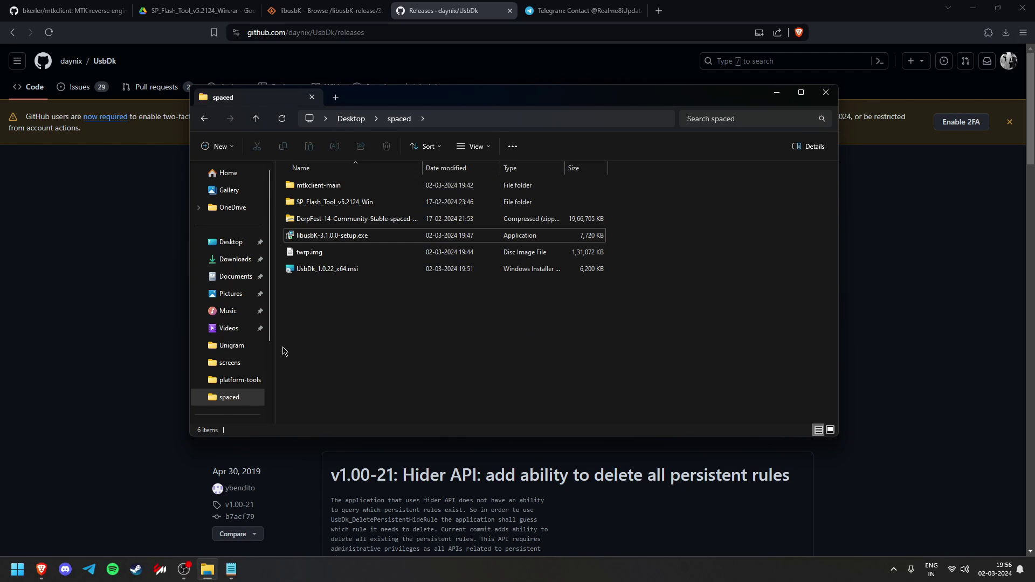
Step: Run the UsbDk_1.0.22_x64.msi installer from the spaced folder and close it
double_click(386, 274)
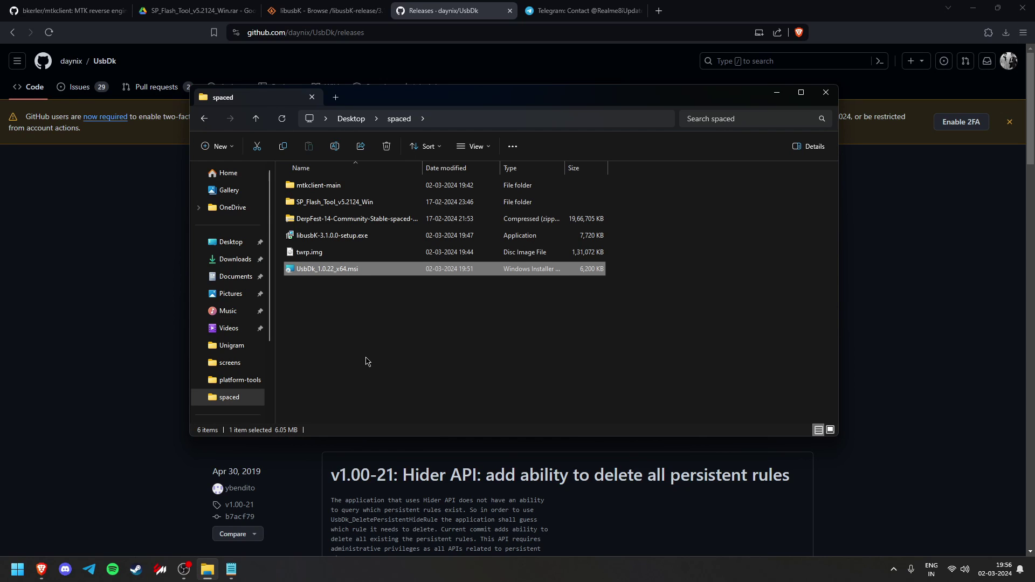
left_click(549, 366)
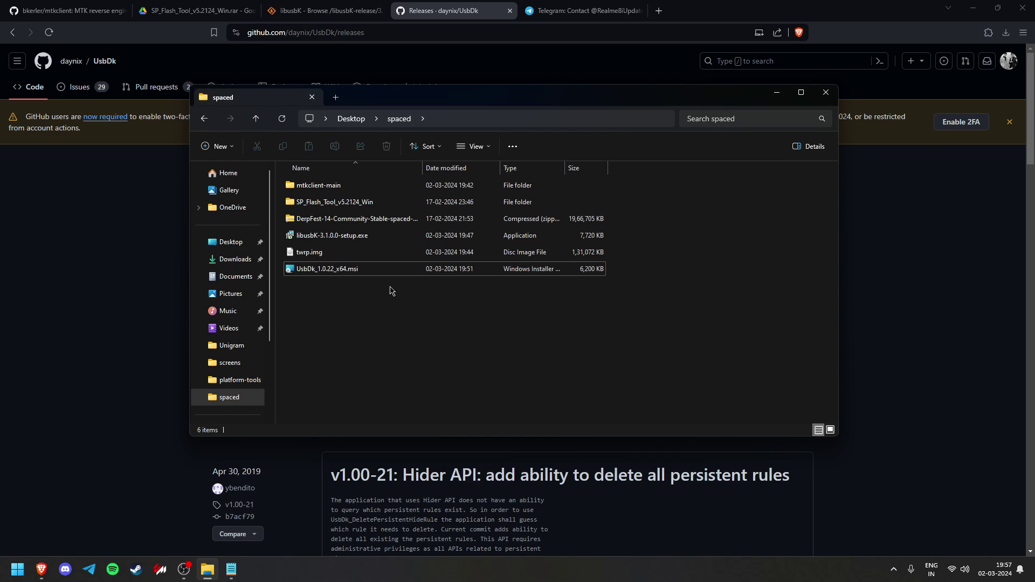
mouse_move(487, 314)
left_mouse_down()
mouse_move(492, 180)
mouse_move(487, 313)
left_mouse_up()
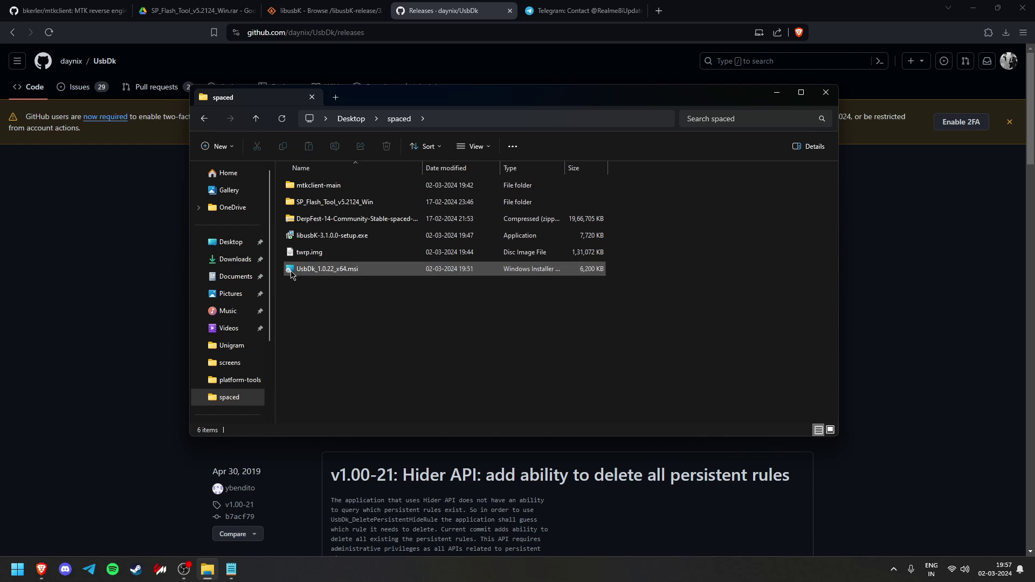
Step: Open the mtkclient-main folder and look through its files
double_click(350, 188)
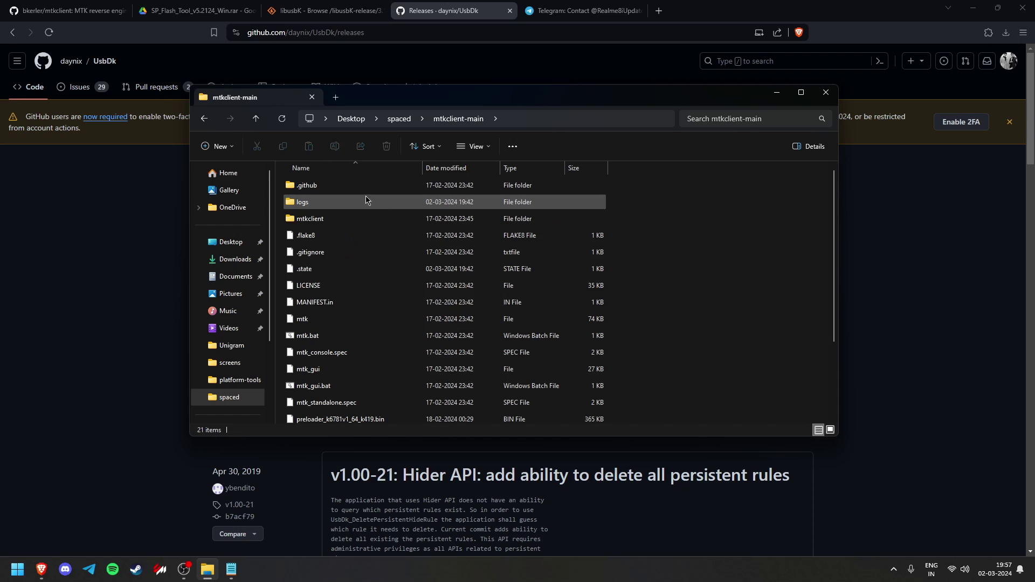
scroll(398, 220, "down", 2)
scroll(397, 219, "up", 2)
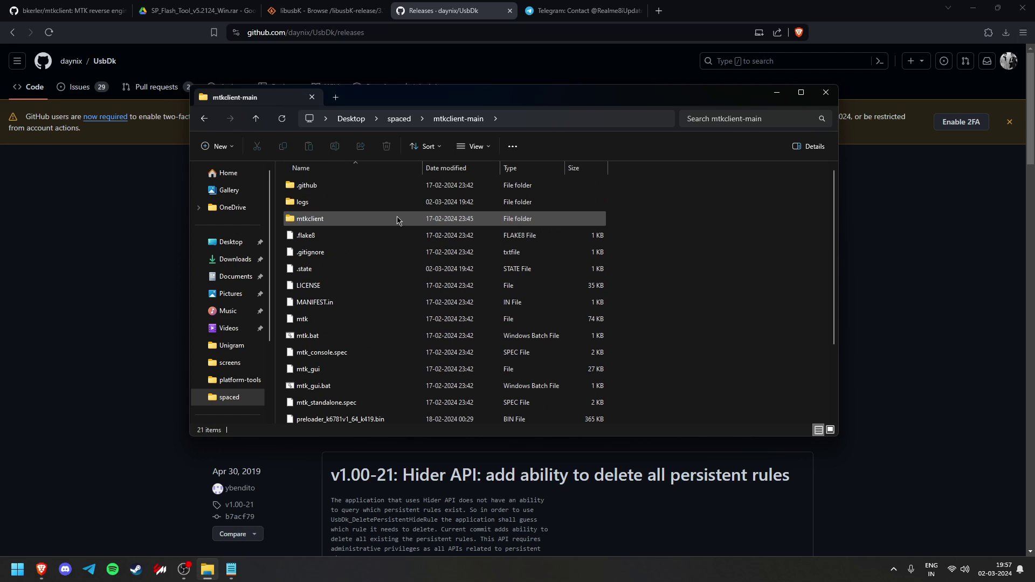
left_click(519, 123)
left_click(713, 181)
left_click(566, 120)
left_click(725, 202)
left_click(575, 119)
left_click(715, 209)
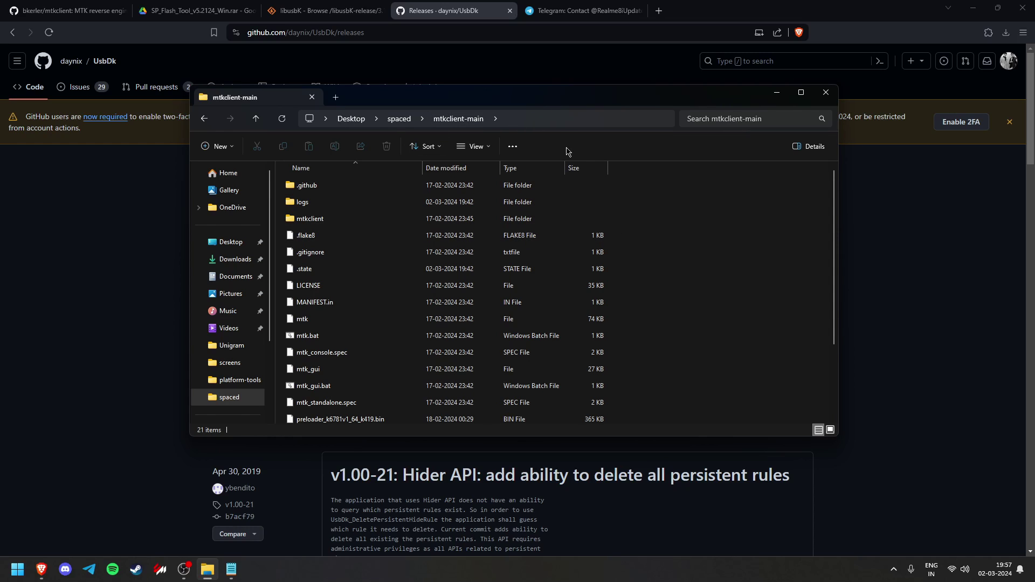
left_click(564, 119)
left_click(691, 239)
left_click(558, 121)
left_click(706, 178)
left_click(559, 120)
left_click(687, 211)
Step: Launch a Command Prompt from the mtkclient-main folder path and position its window over the folder
left_click(522, 119)
type("cmd")
key("Return")
left_click_drag(550, 212, 597, 221)
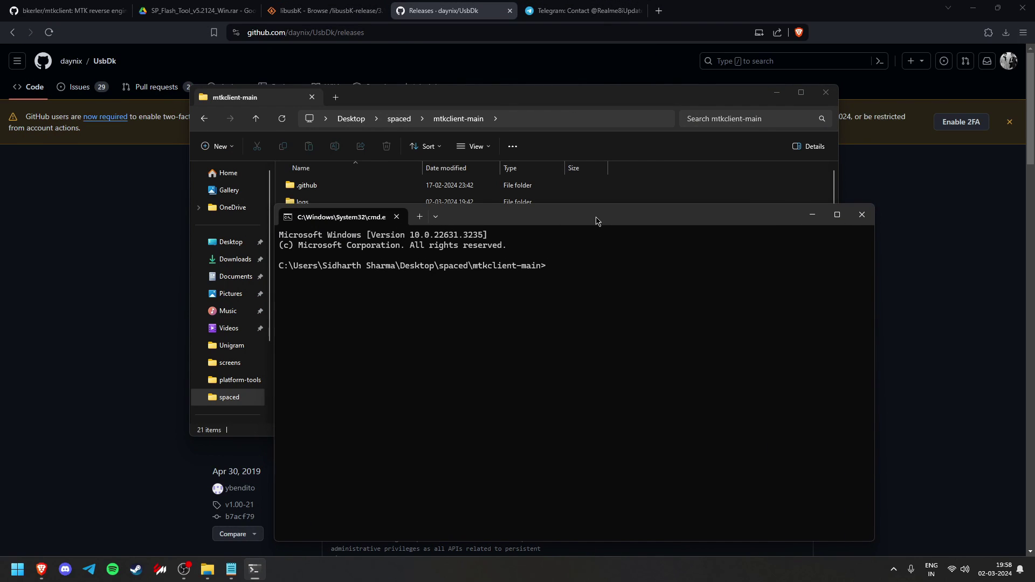
Step: Switch to Notepad and list "python mtk w - python mtk w boot .img", "python mtk e" and "python mtk r" below the prerequisites
left_click(231, 569)
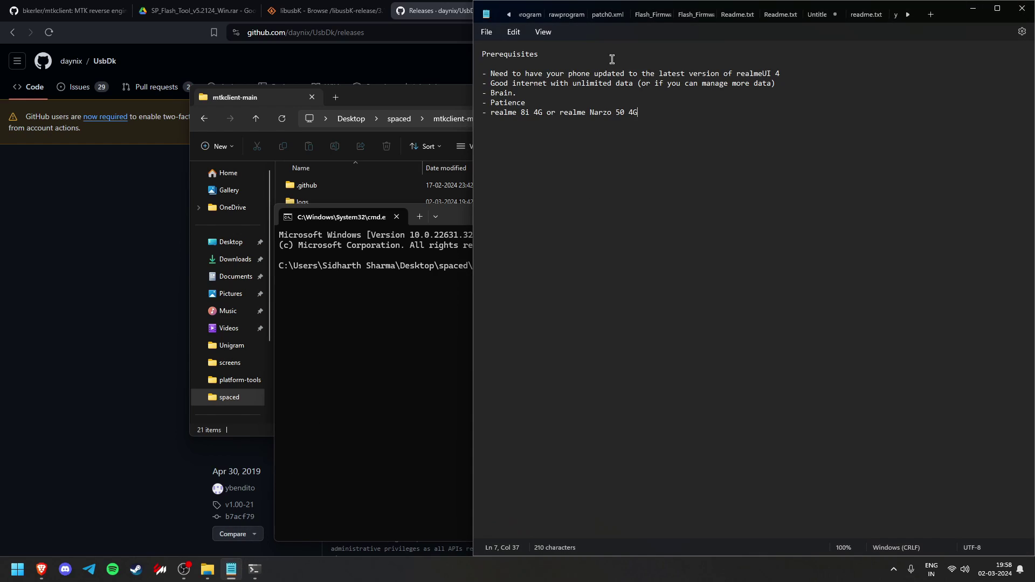
key("Return")
key("Return")
type("python mtk")
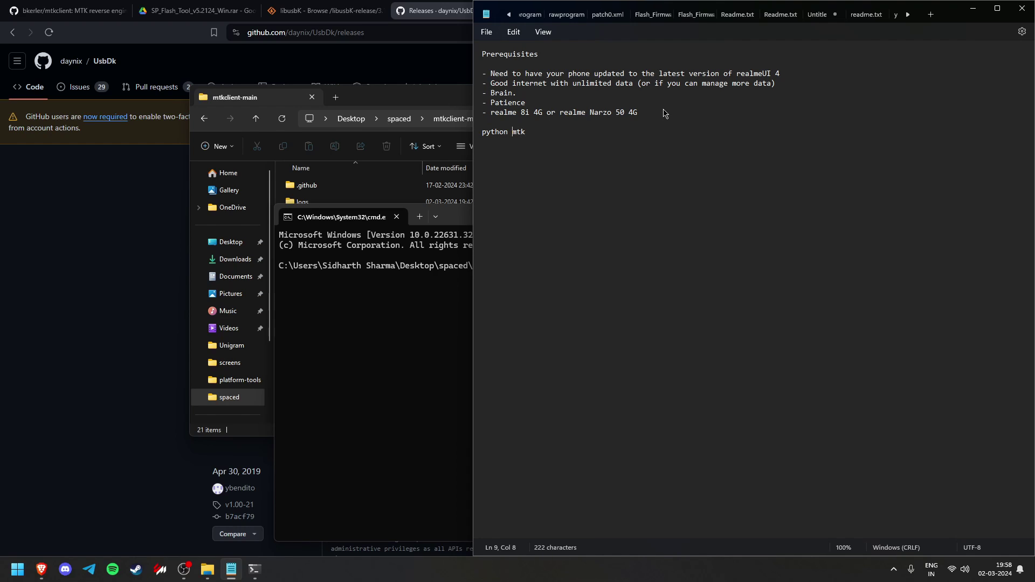
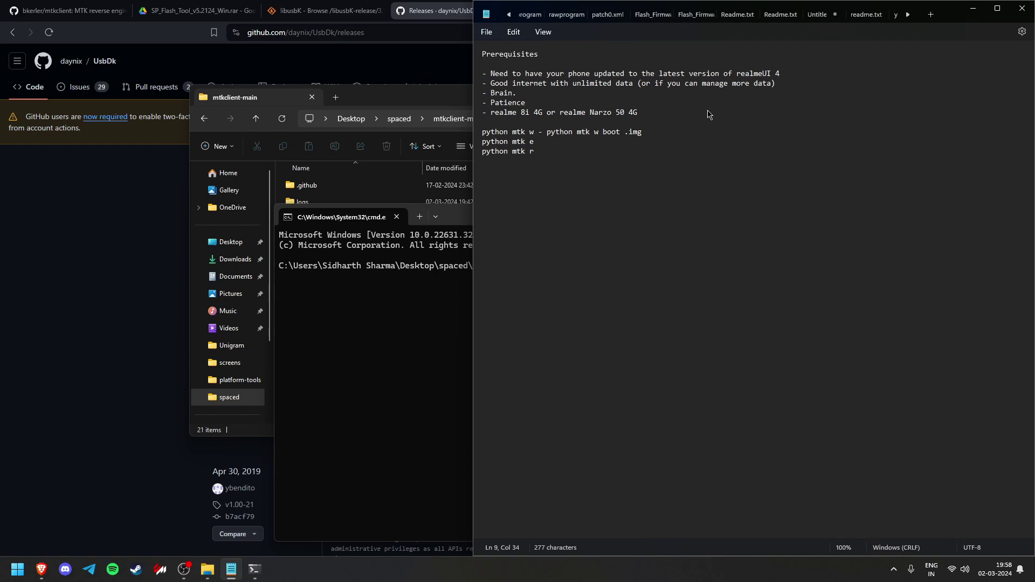
Step: Strip the boot image example from the write command line, leaving only "python mtk w -"
type("lmao")
key("BackSpace")
key("BackSpace")
key("BackSpace")
key("BackSpace")
key("BackSpace")
key("BackSpace")
key("BackSpace")
key("BackSpace")
key("BackSpace")
key("BackSpace")
key("BackSpace")
key("BackSpace")
key("BackSpace")
key("BackSpace")
key("BackSpace")
key("BackSpace")
key("BackSpace")
key("BackSpace")
key("BackSpace")
key("BackSpace")
Step: Add a dash to the "python mtk e" line, trying the example "python mtk e userdata" and removing it
left_click(554, 143)
type("- python mtk ")
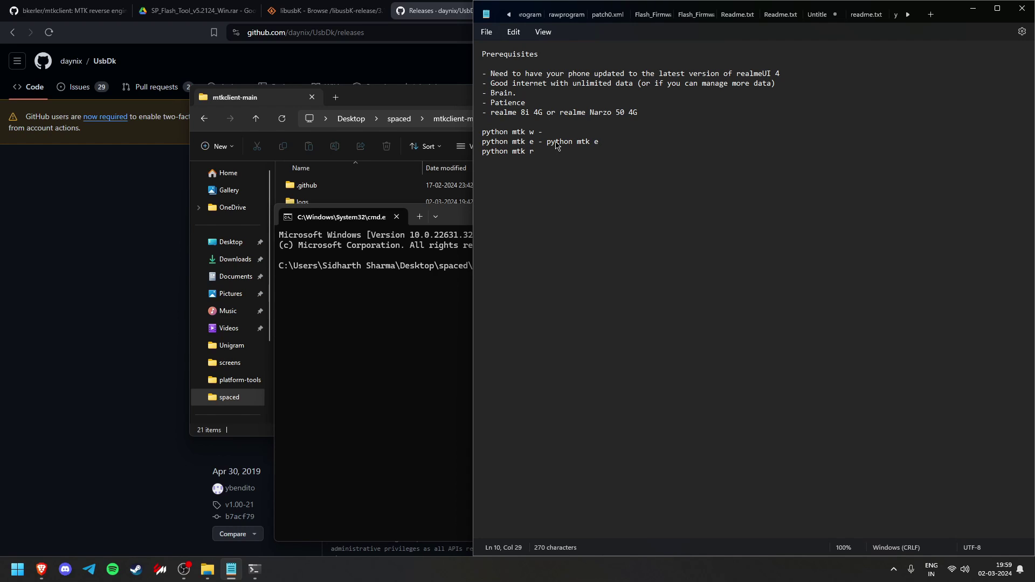
type("e userdata")
left_click_drag(636, 141, 547, 142)
key("BackSpace")
Step: Add a dash to the "python mtk r" line, trying the example "python mtk r vbmeta vbmeta.img" and removing it
key("Down")
type("python mkt")
key("BackSpace")
type("k r vbmeta")
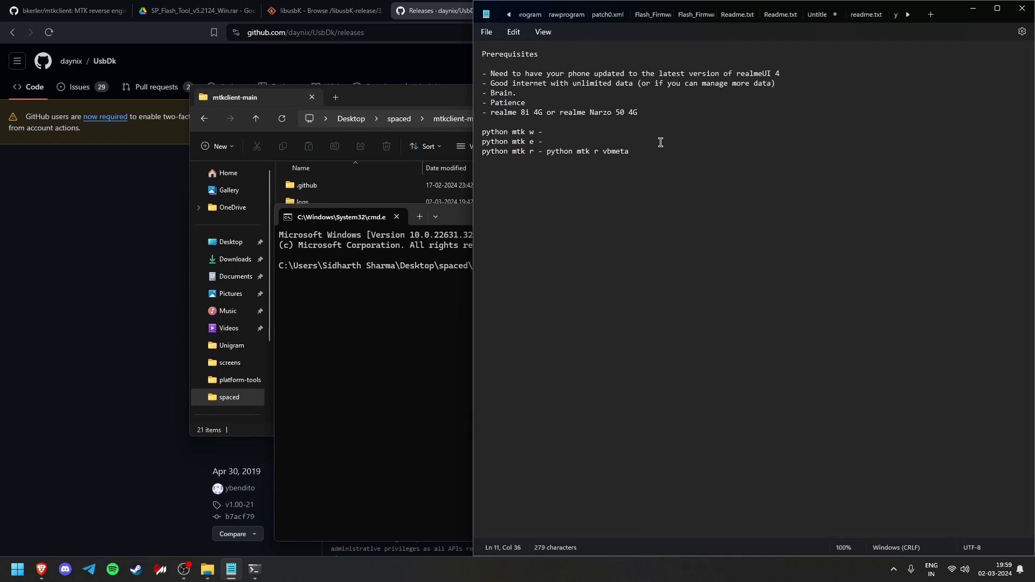
type("vbmeta.img")
key("BackSpace")
key("BackSpace")
key("BackSpace")
key("BackSpace")
key("BackSpace")
key("BackSpace")
key("BackSpace")
key("BackSpace")
key("BackSpace")
key("BackSpace")
key("BackSpace")
key("BackSpace")
key("BackSpace")
key("BackSpace")
key("BackSpace")
key("BackSpace")
key("BackSpace")
key("BackSpace")
key("BackSpace")
key("BackSpace")
key("BackSpace")
key("BackSpace")
key("BackSpace")
key("BackSpace")
key("BackSpace")
key("BackSpace")
key("BackSpace")
key("BackSpace")
key("BackSpace")
key("BackSpace")
Step: Add the lines "python mtk da seccfg unlock" and "python mtk da seccfg lock" below the other commands
key("Return")
key("Return")
type("python mtk da se")
key("BackSpace")
key("BackSpace")
key("BackSpace")
key("BackSpace")
key("BackSpace")
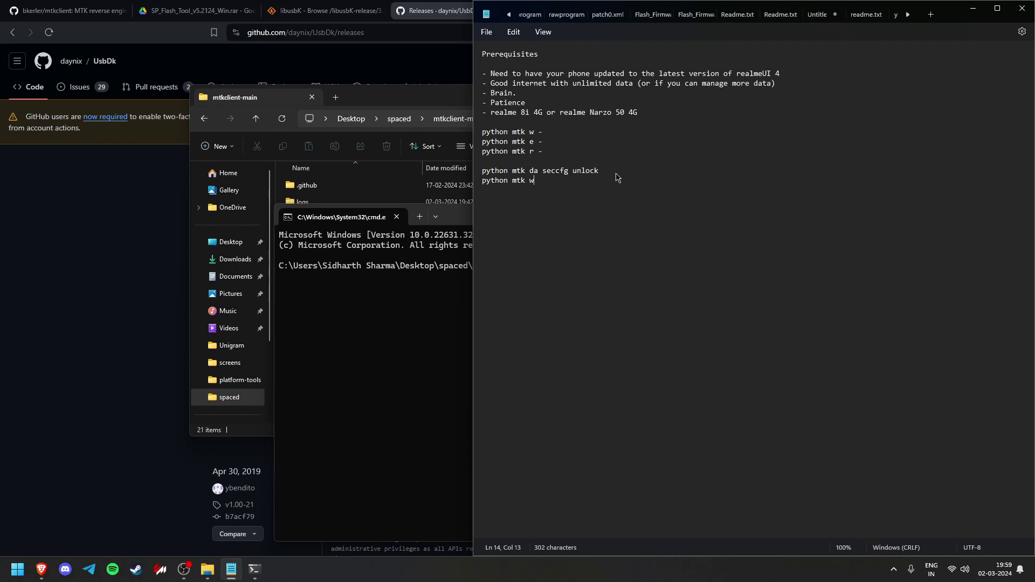
type("eccfg lock")
key("shift+Home")
key("shift+Right")
key("shift+Right")
key("shift+Right")
key("shift+Right")
key("shift+Right")
key("shift+Right")
key("shift+Right")
key("shift+Right")
key("shift+Right")
key("shift+Right")
key("shift+Right")
key("shift+Right")
key("shift+Right")
key("shift+Right")
key("shift+Right")
key("shift+Right")
key("shift+Right")
key("shift+Right")
key("shift+Right")
key("shift+Right")
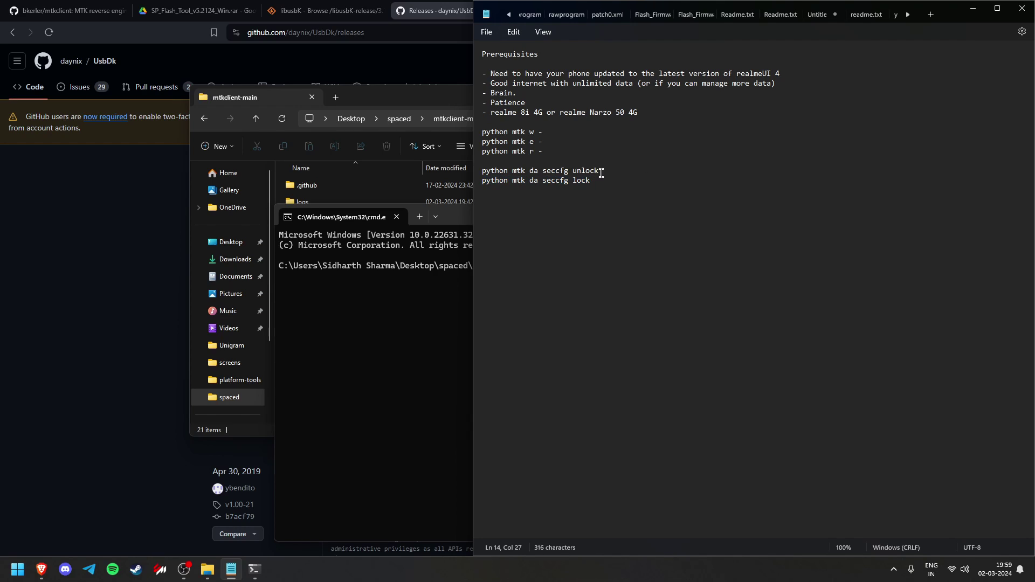
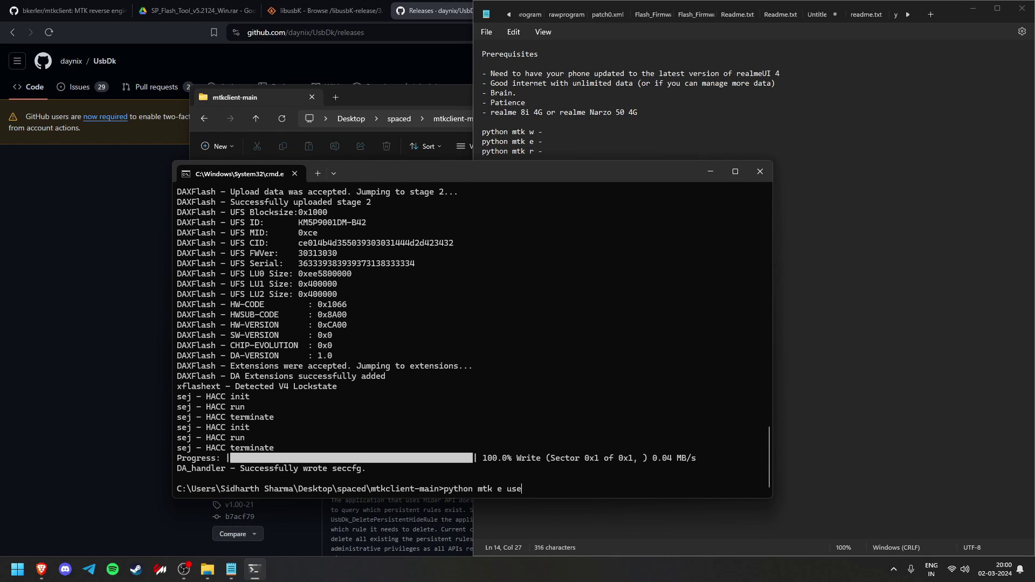
Step: Erase the phone's userdata and metadata partitions with "python mtk e userdata,metadata" in the Command Prompt
type("a,metadata")
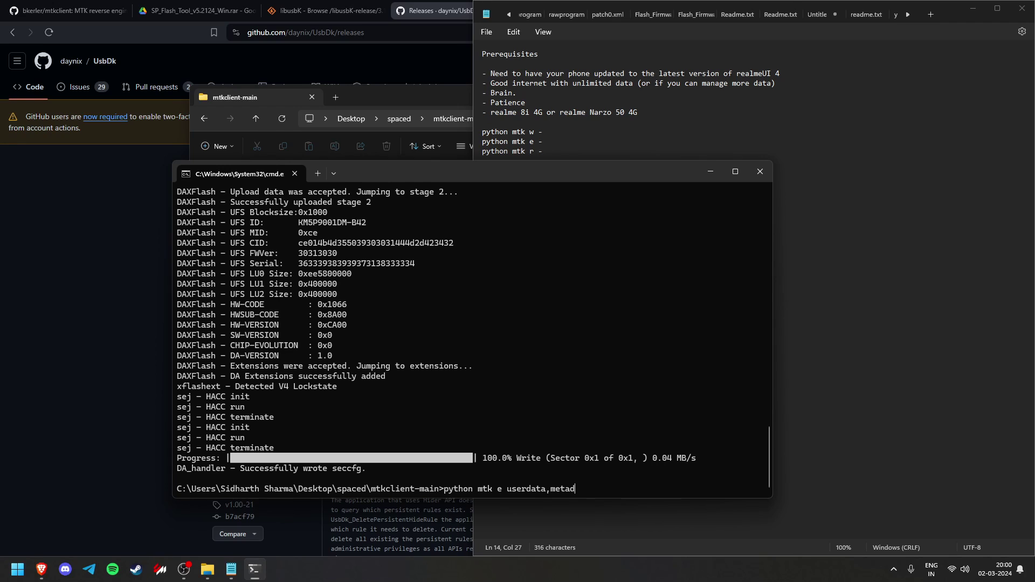
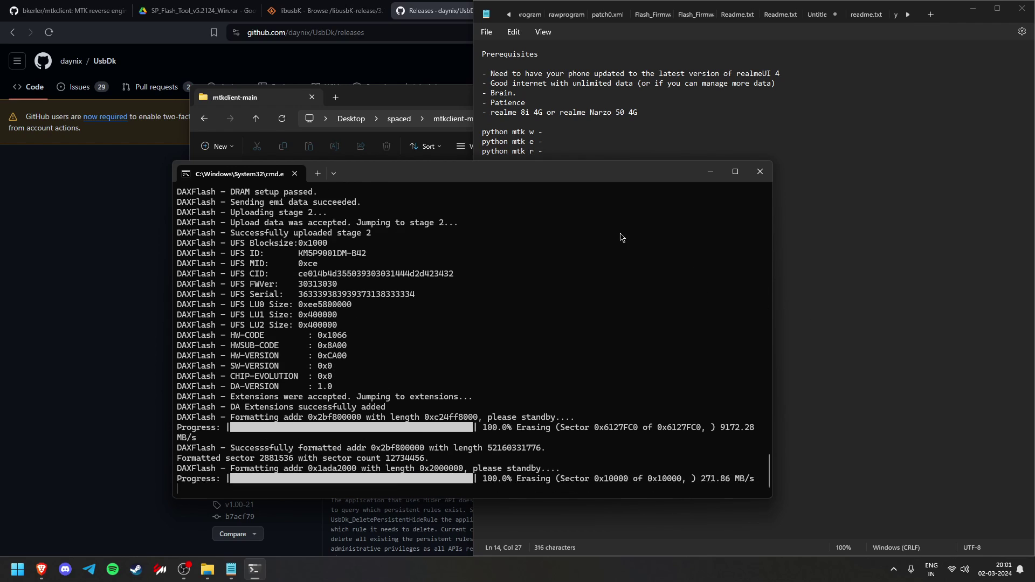
left_click_drag(605, 174, 542, 181)
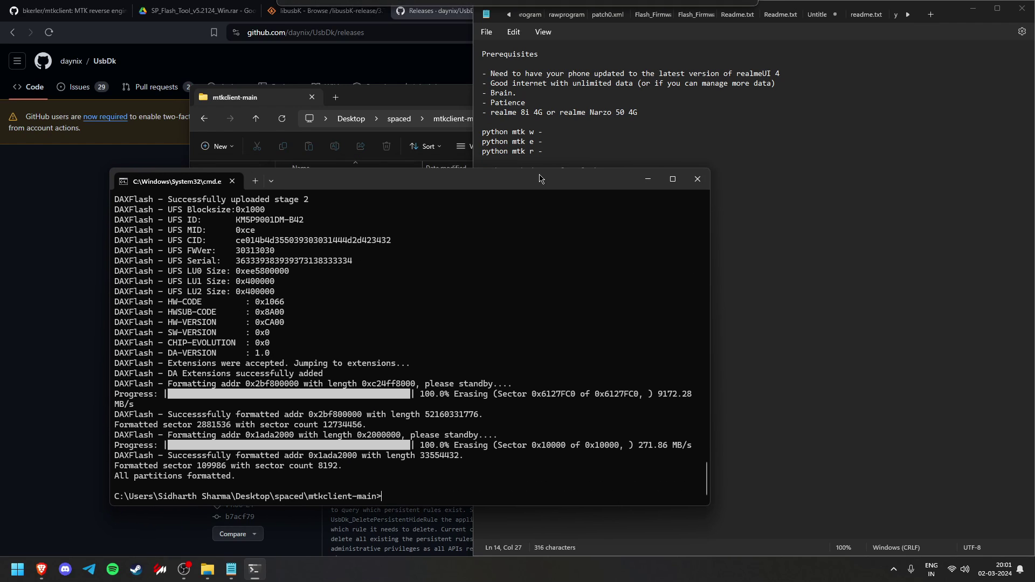
left_click_drag(470, 190, 596, 151)
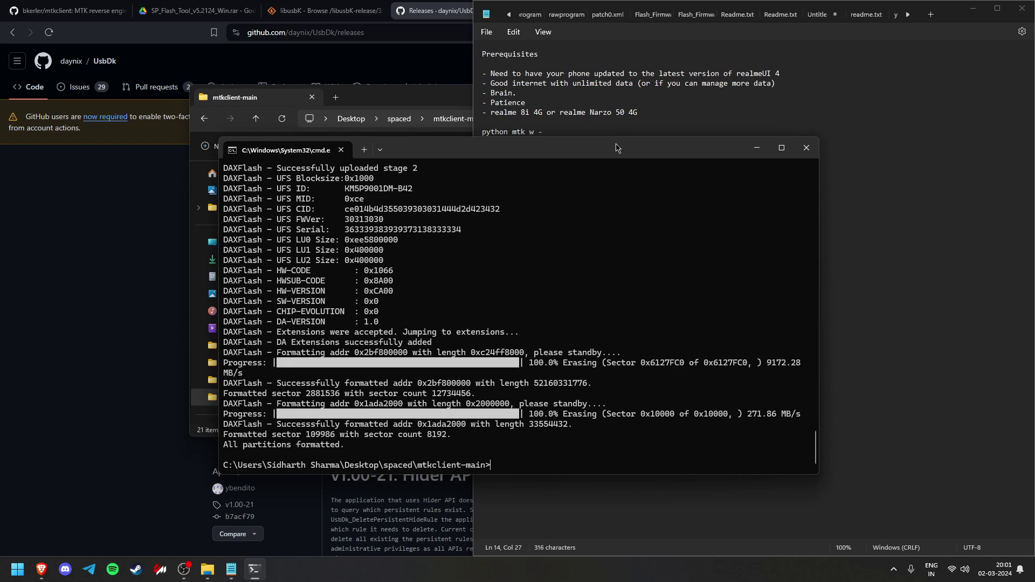
Step: Dump the phone's lk partition to a file by running "python mtk r lk lk.bin"
left_click_drag(616, 148, 466, 183)
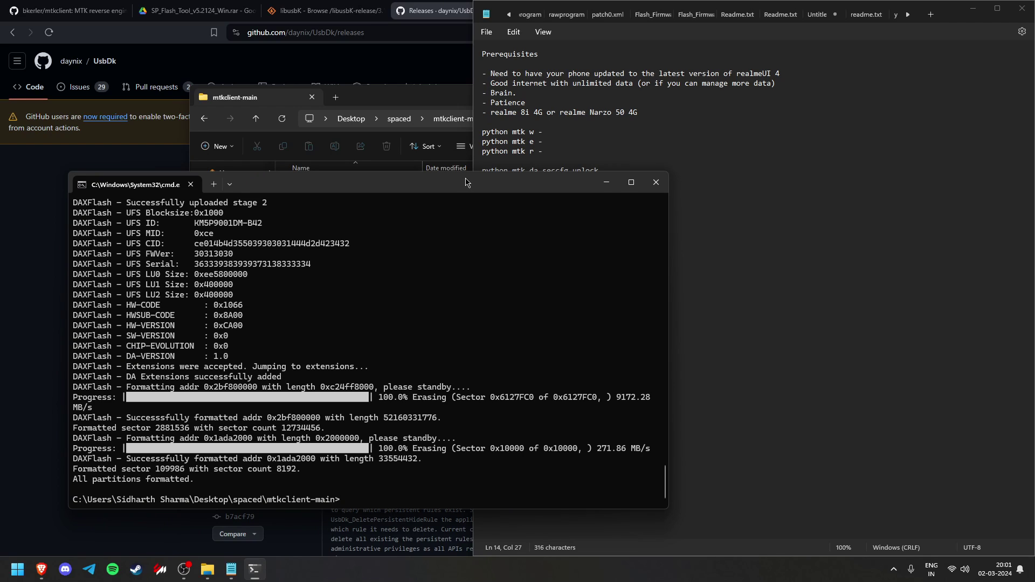
type("python mtk r lk lk.bin")
left_click(774, 293)
left_click(467, 479)
key("Return")
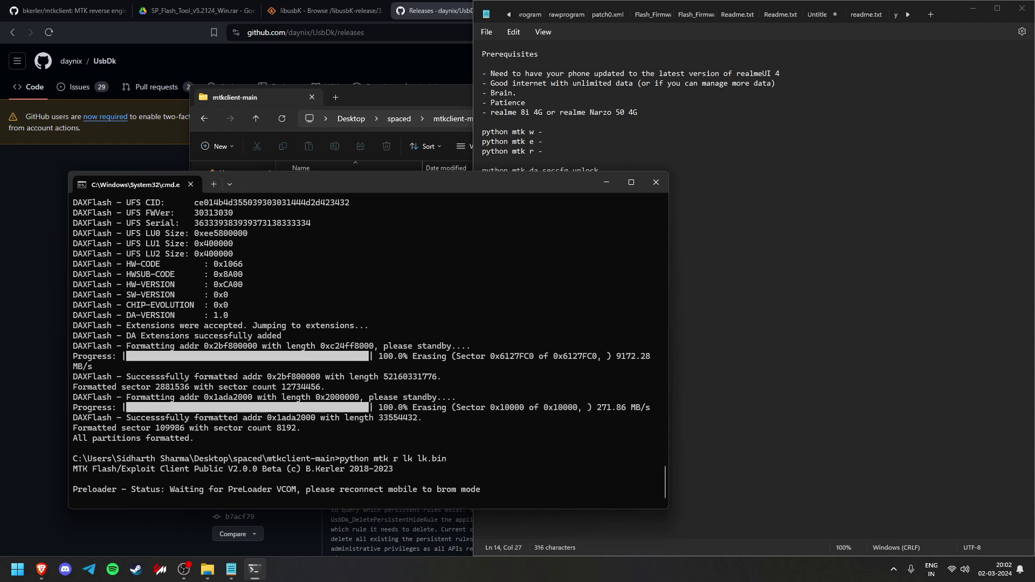
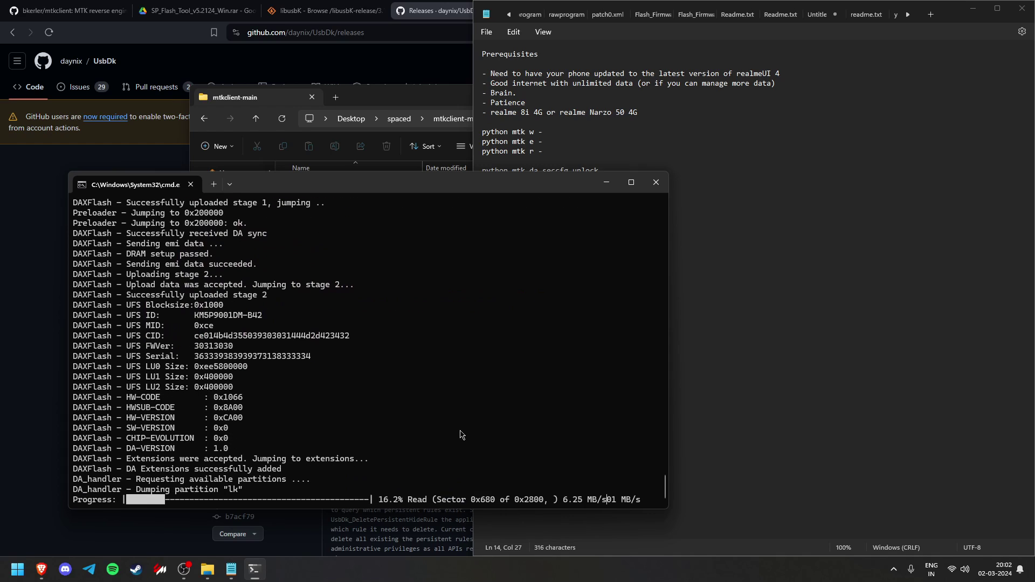
Step: Uncover the mtkclient-main folder and locate the dumped lk.bin file in it
left_click_drag(350, 184, 749, 209)
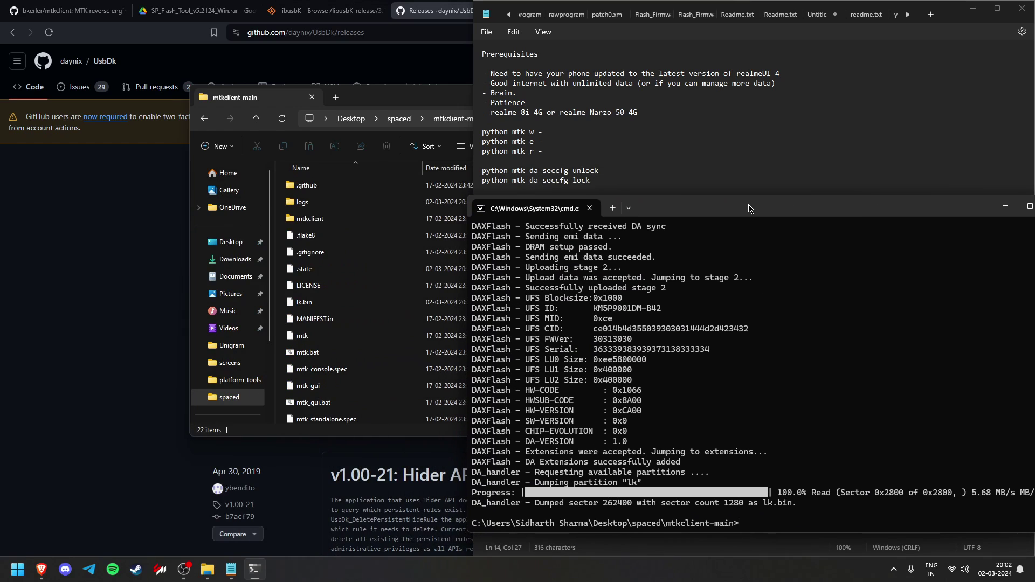
left_click(354, 302)
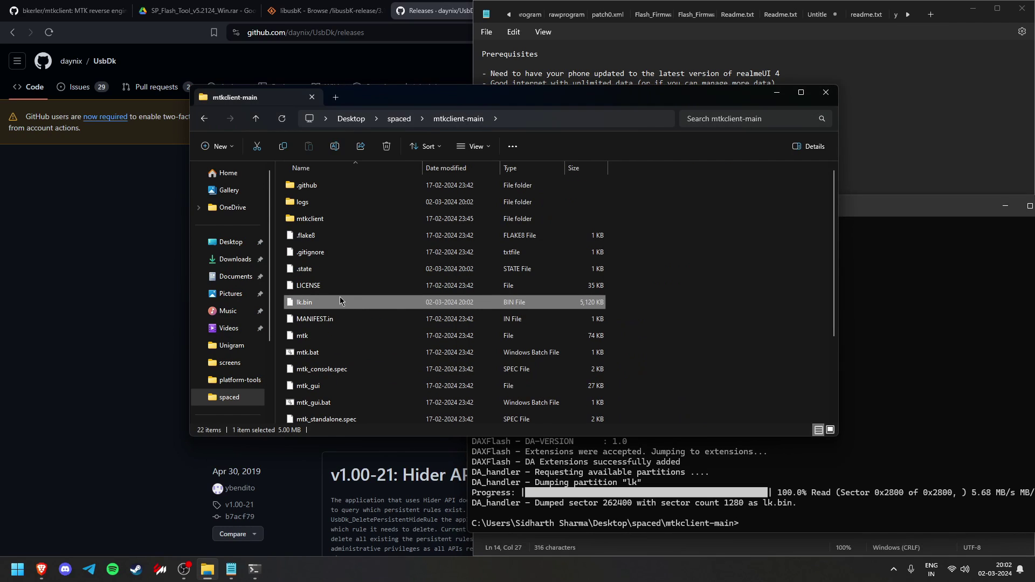
right_click(339, 299)
left_click(94, 257)
Step: Search the web for "lk patcher" in a new browser tab and open the LK Patcher site
left_click(659, 10)
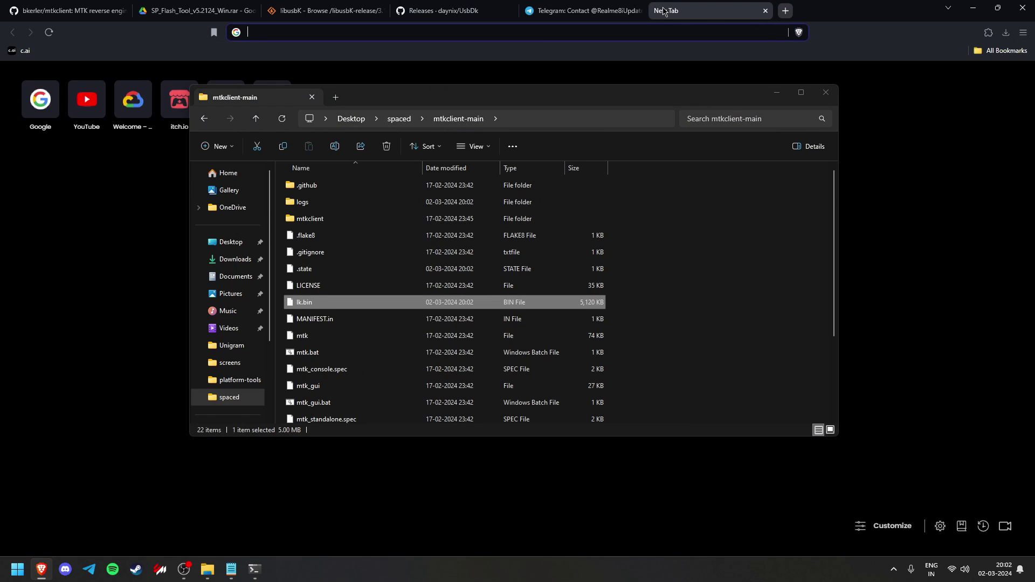
type("lk")
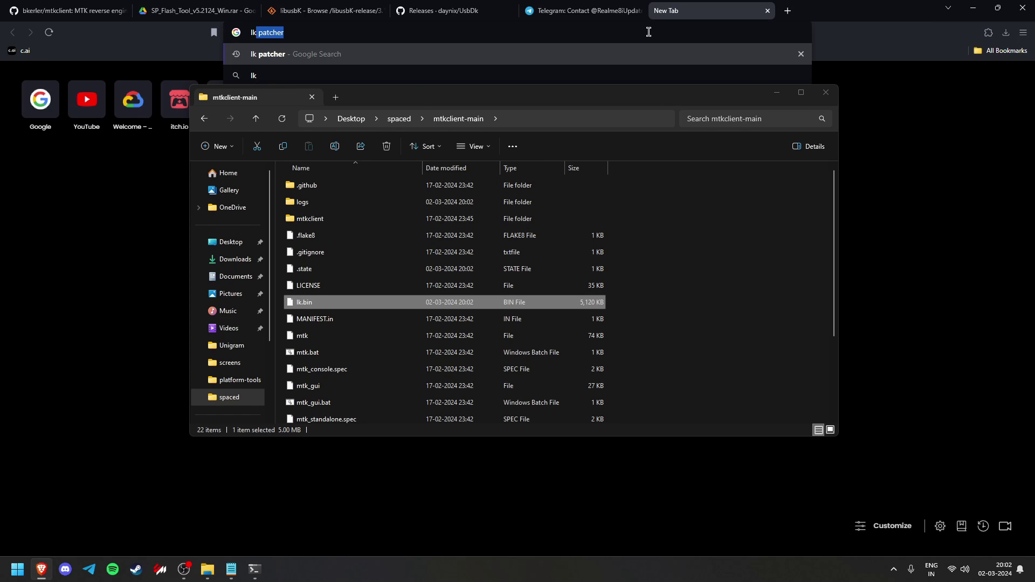
left_click_drag(434, 96, 440, 229)
left_click(307, 33)
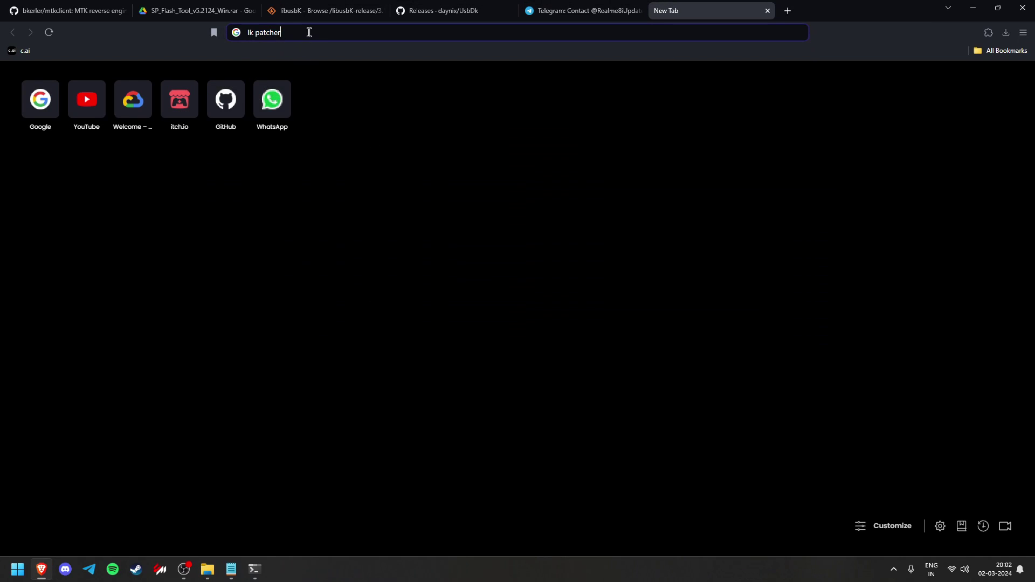
key("Return")
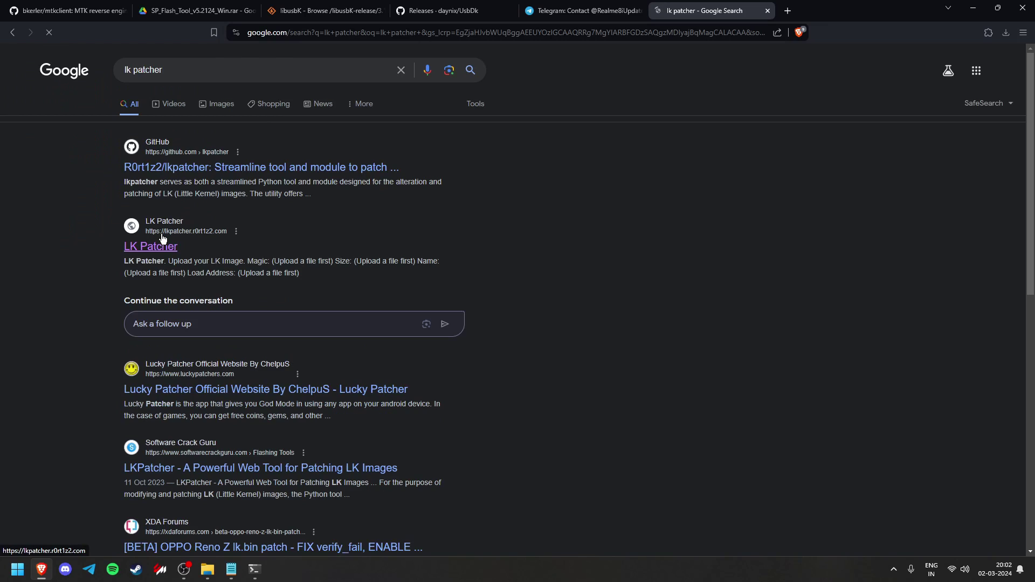
left_click(156, 246)
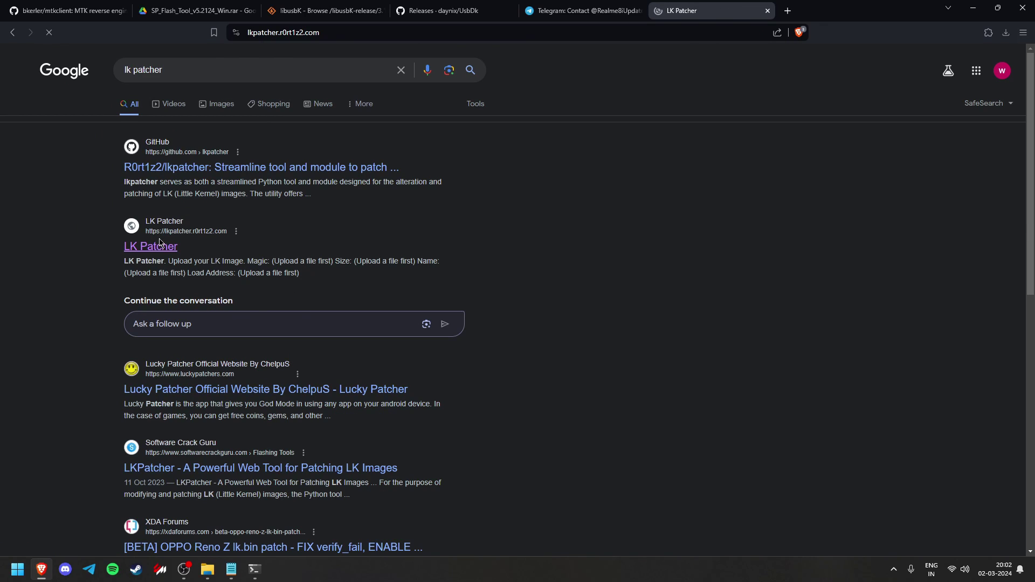
Step: Upload lk.bin from the spaced\mtkclient-main folder to LK Patcher for patching
left_click(247, 239)
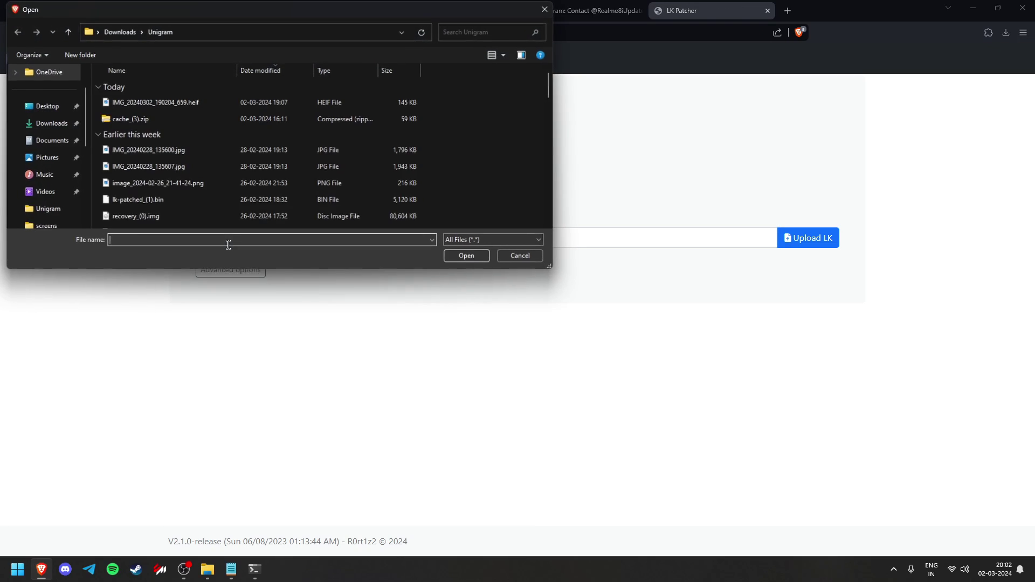
scroll(60, 219, "down", 2)
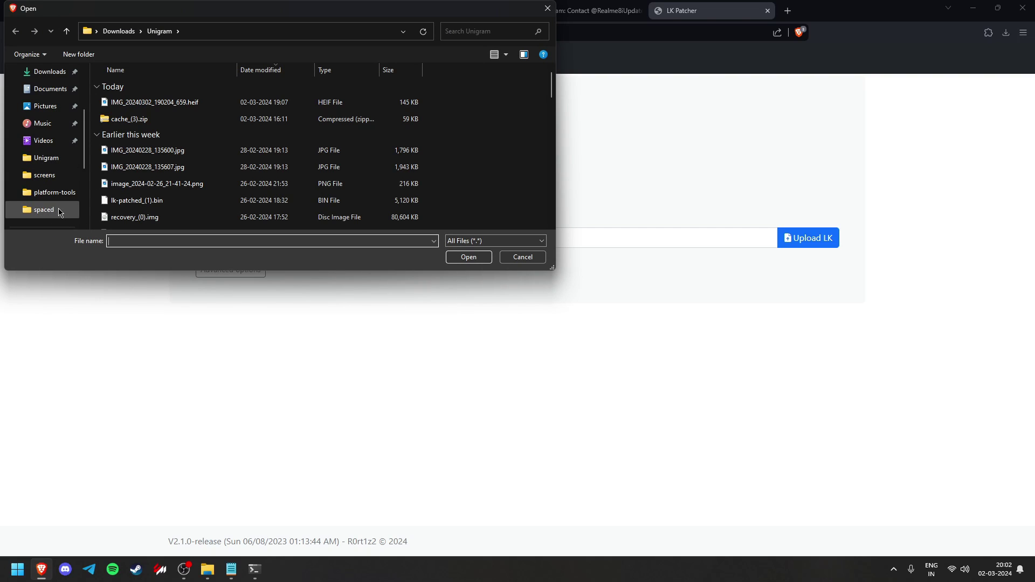
left_click(47, 208)
double_click(135, 89)
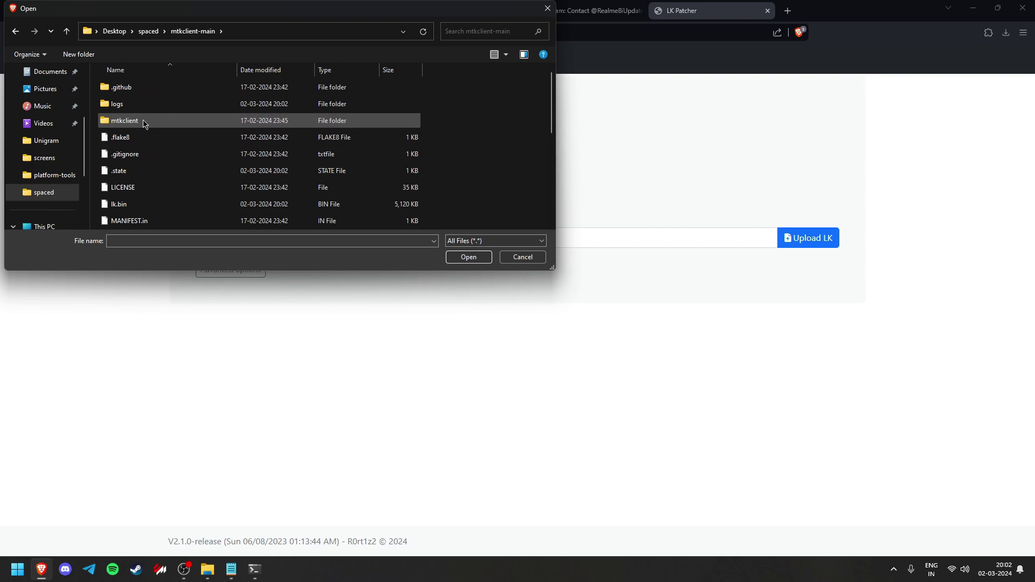
double_click(139, 201)
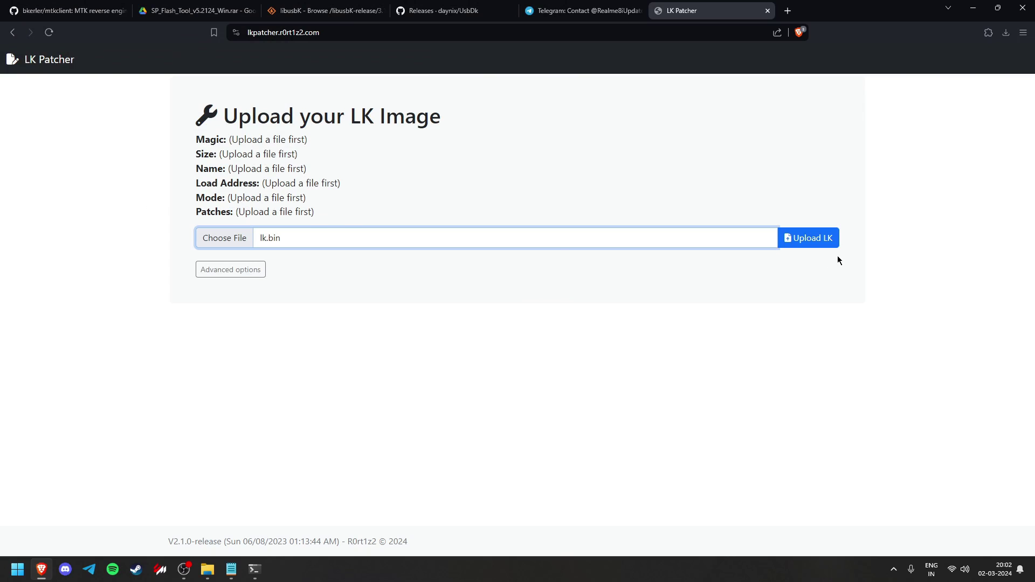
left_click(831, 239)
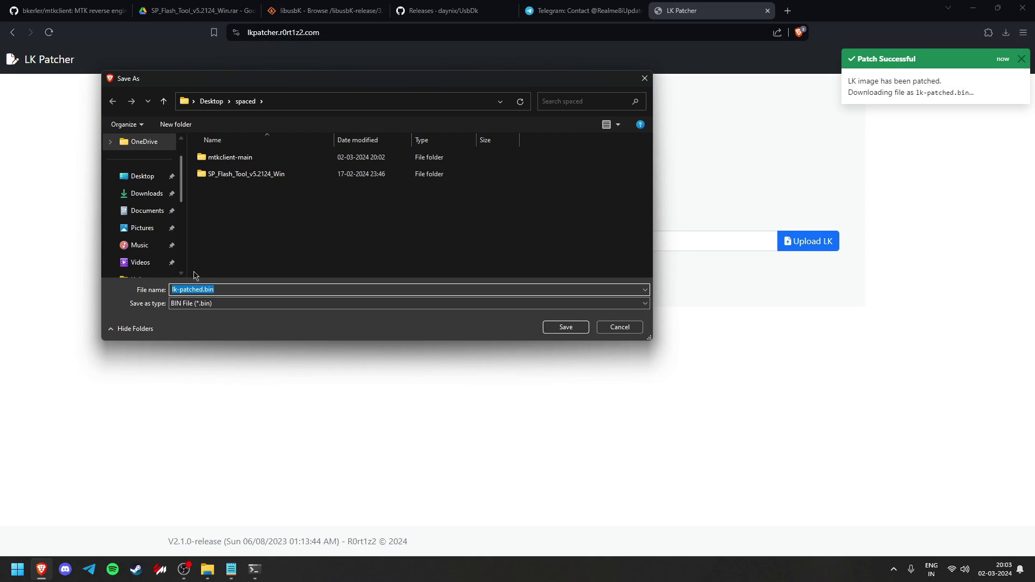
Step: Save the patched image as lk-patched.bin in the spaced folder and show that folder in File Explorer
left_click(170, 290)
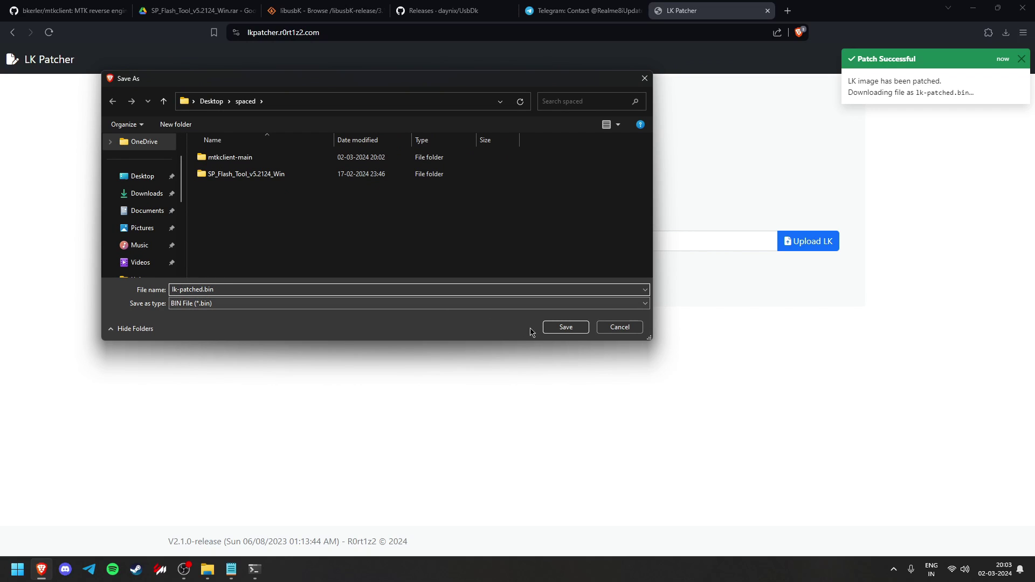
left_click(565, 327)
left_click(211, 571)
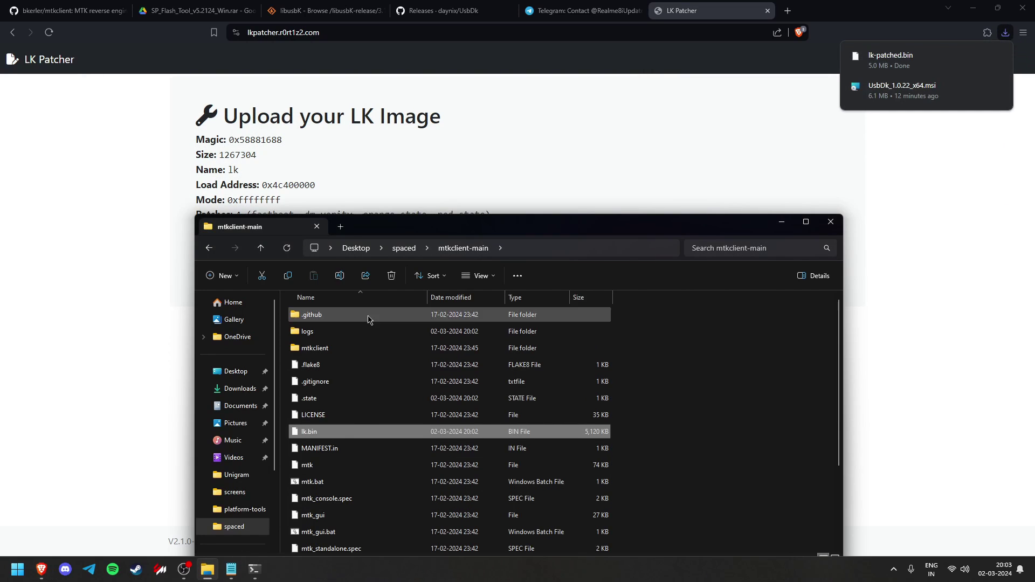
left_click(403, 247)
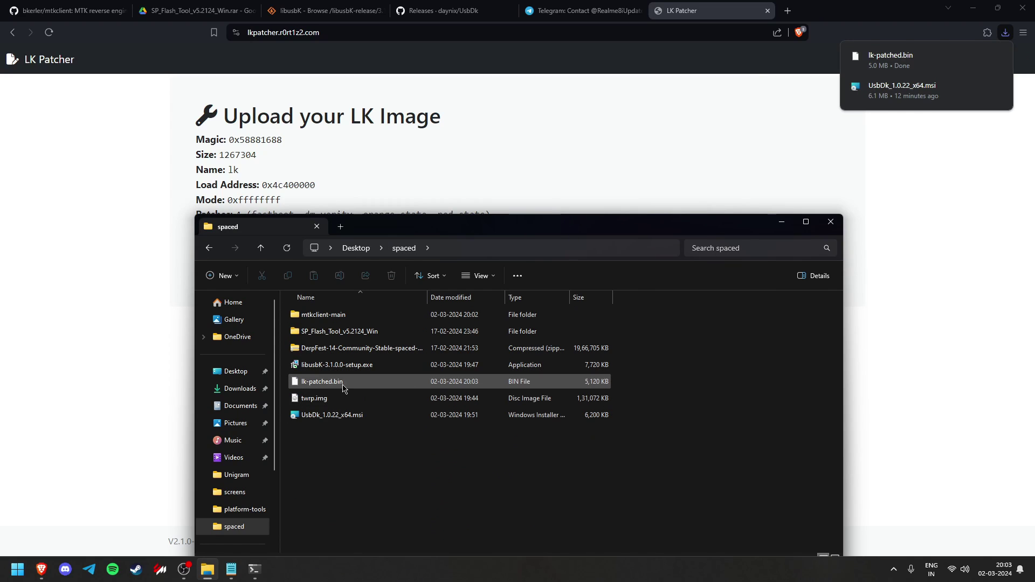
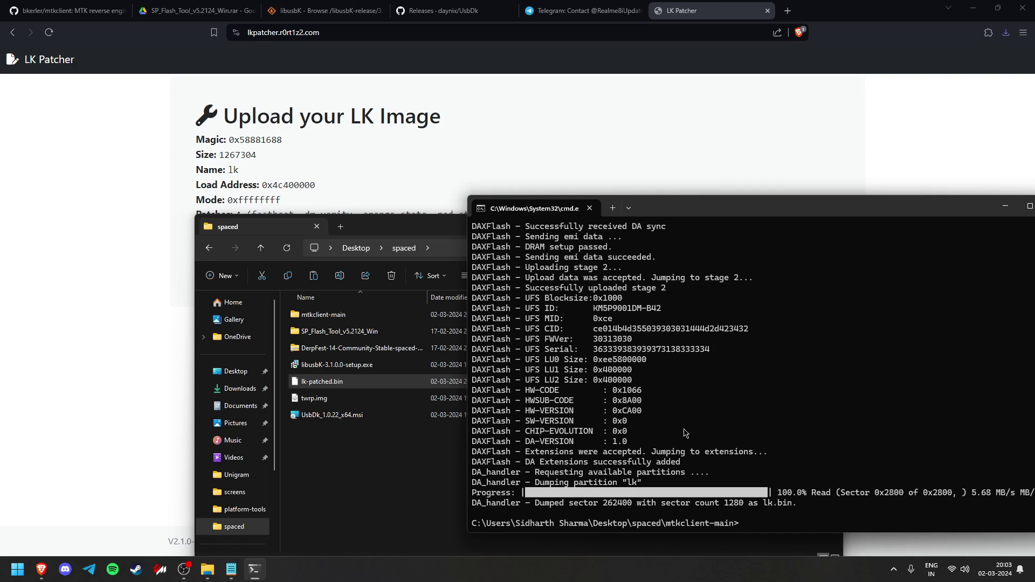
Step: Flash lk-patched.bin from the spaced folder to the lk partition with python mtk w lk
type("pt")
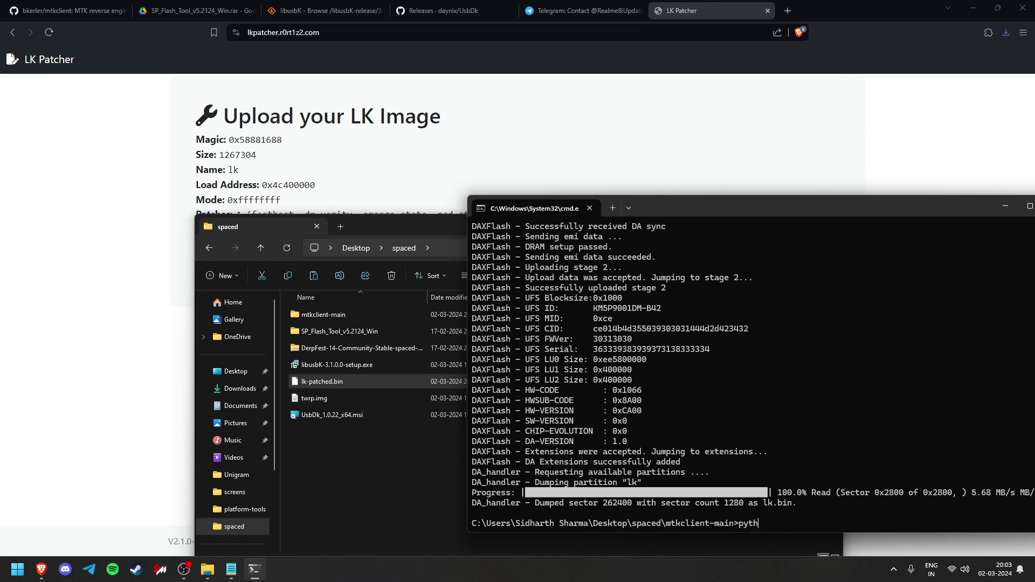
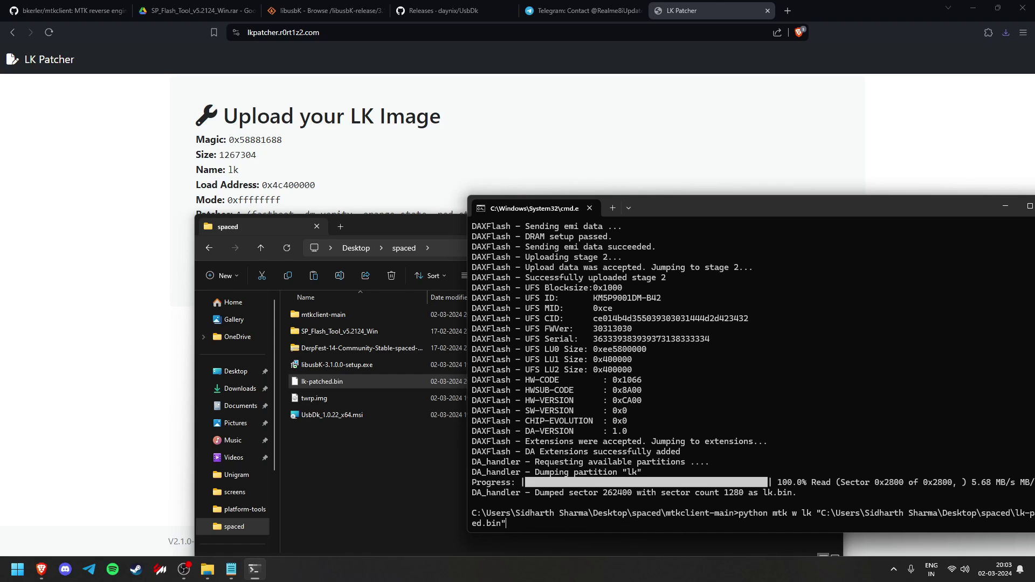
left_click_drag(666, 215, 183, 193)
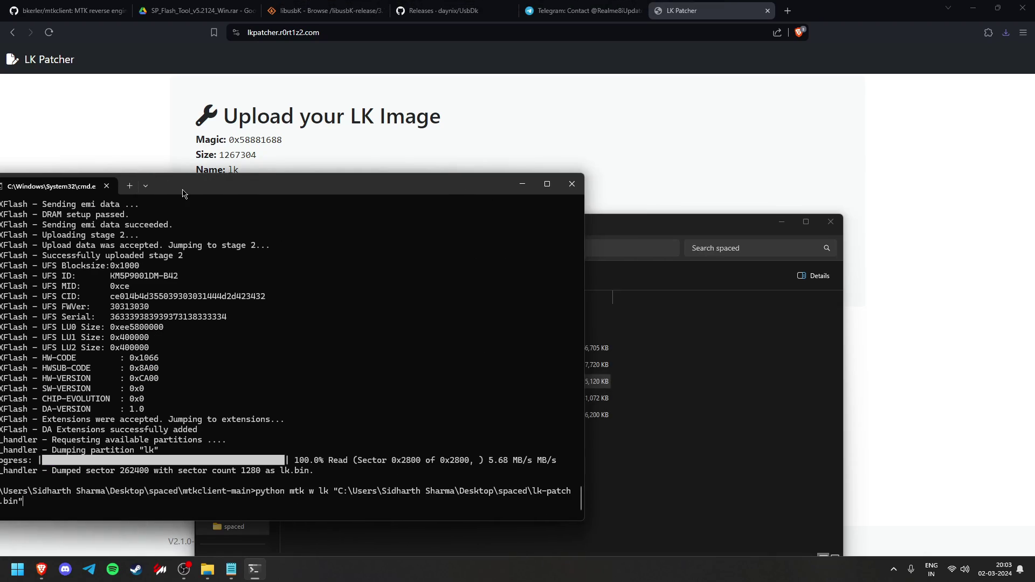
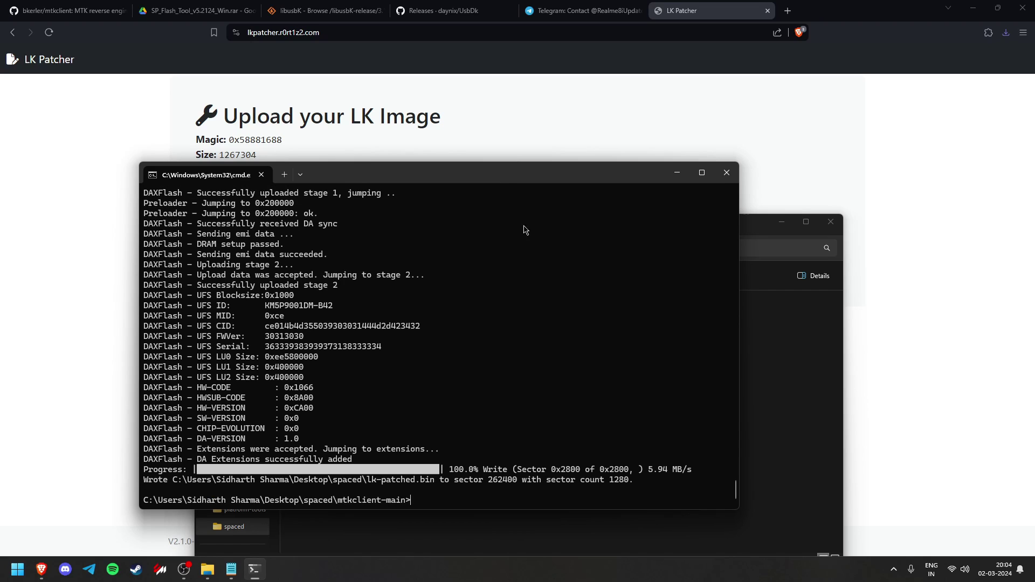
left_click_drag(510, 179, 708, 158)
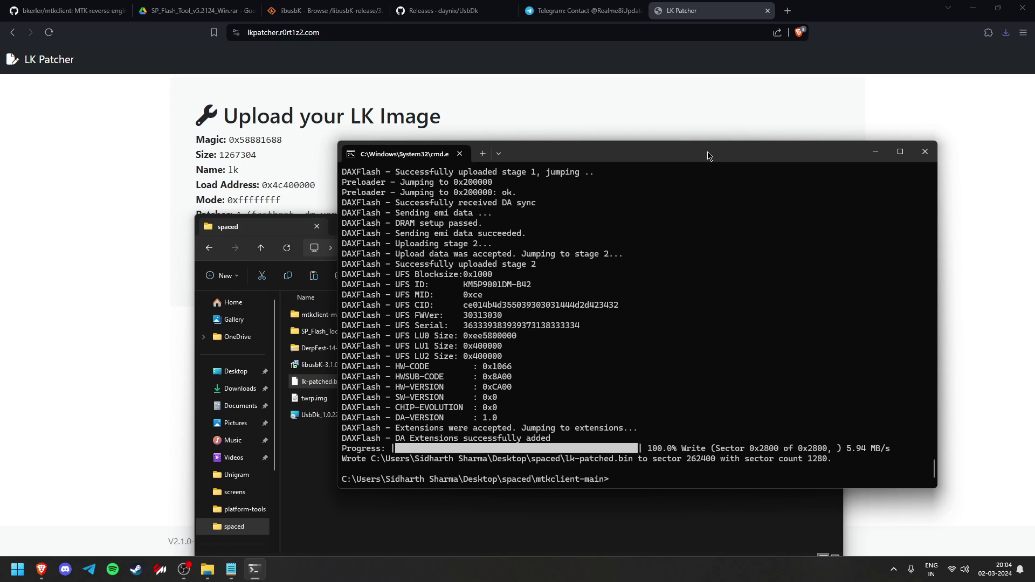
Step: Open the modyourspaced.github.io Chapter 2 guide in a new browser tab and find its fastboot mode photo
left_click(788, 11)
type("modyourspa")
key("Return")
scroll(317, 263, "down", 4)
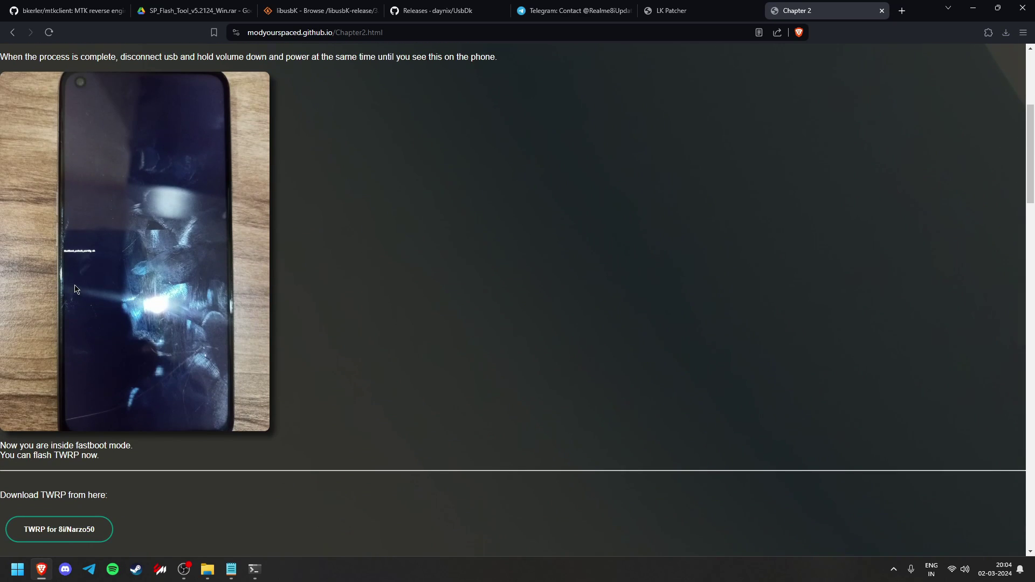
Step: Open the fastboot photo Screenshot4.jpg in its own tab and examine the text on the phone screen up close
right_click(78, 262)
left_click(119, 268)
key("ctrl+Tab")
left_click(382, 220)
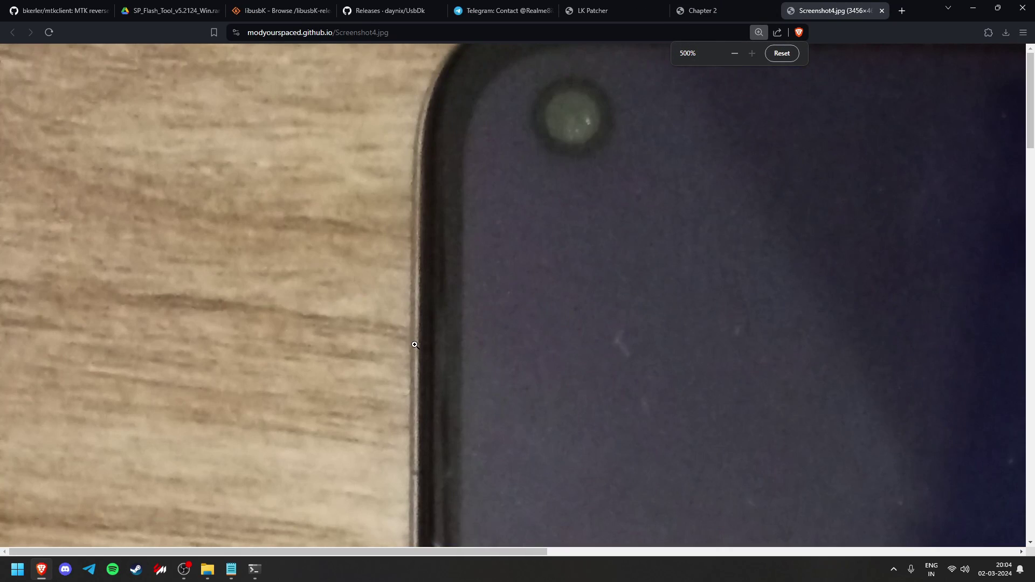
scroll(526, 363, "down", 10)
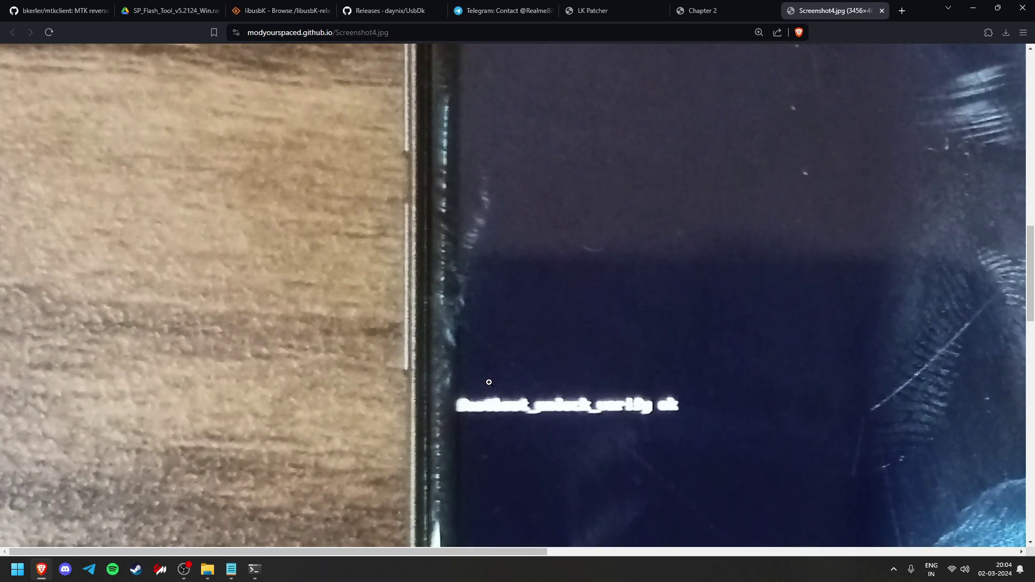
scroll(495, 372, "down", 6, "ctrl")
scroll(497, 363, "down", 1)
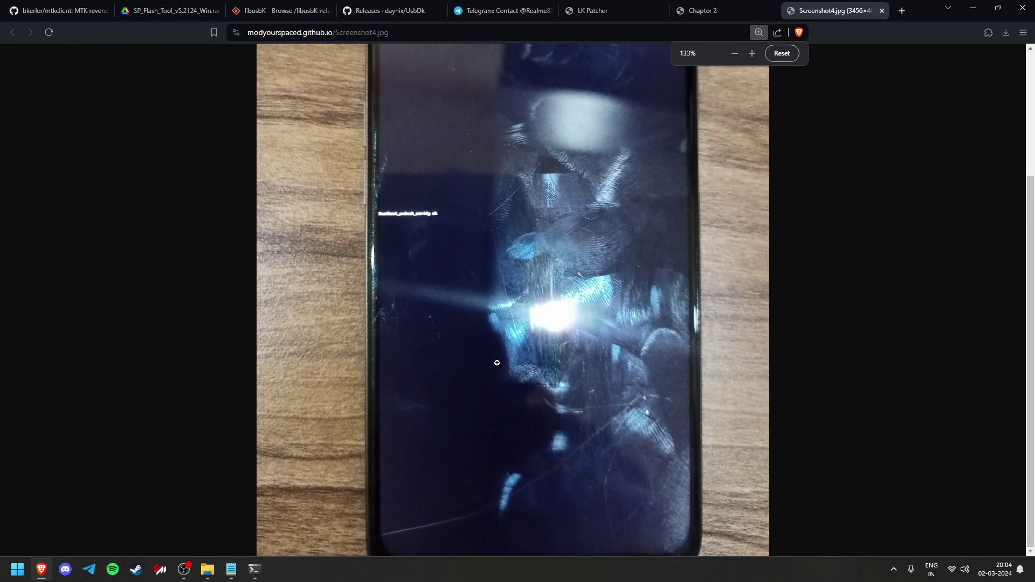
scroll(496, 363, "down", 3)
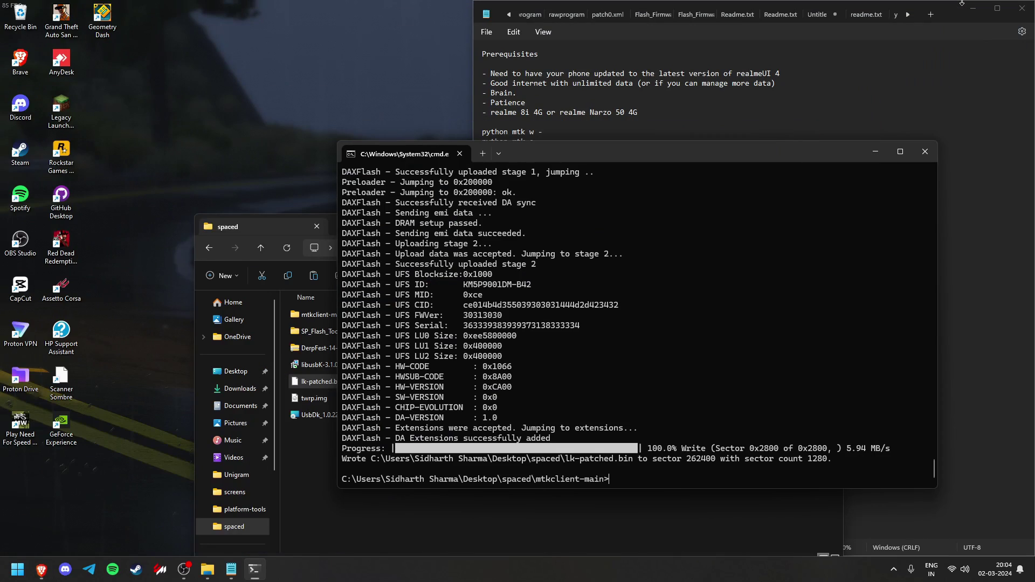
left_click(962, 5)
left_click(41, 570)
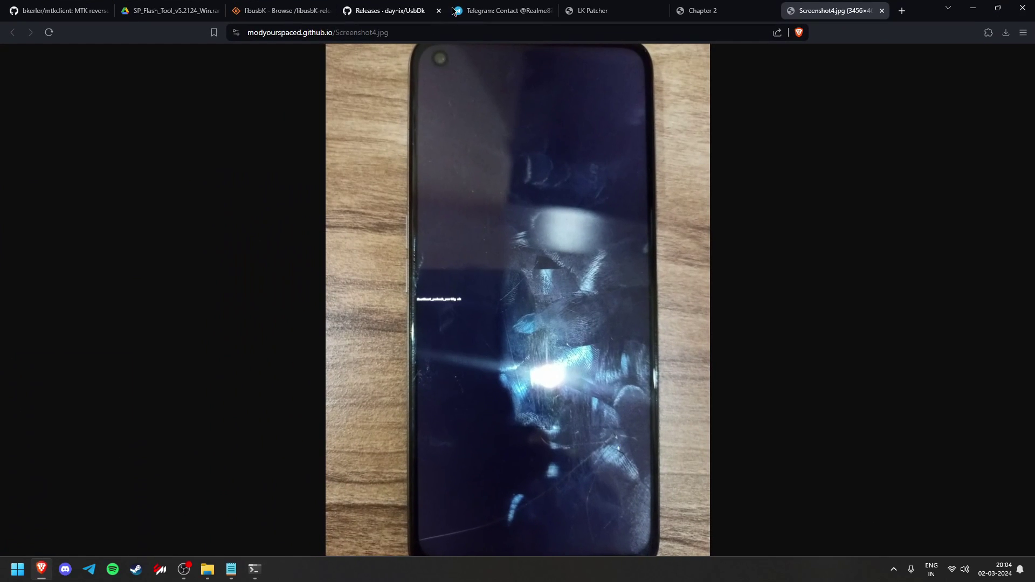
Step: Search Google for "platform tools" in a new tab and open the SDK Platform Tools release notes page
left_click(901, 11)
type("google.com")
key("Return")
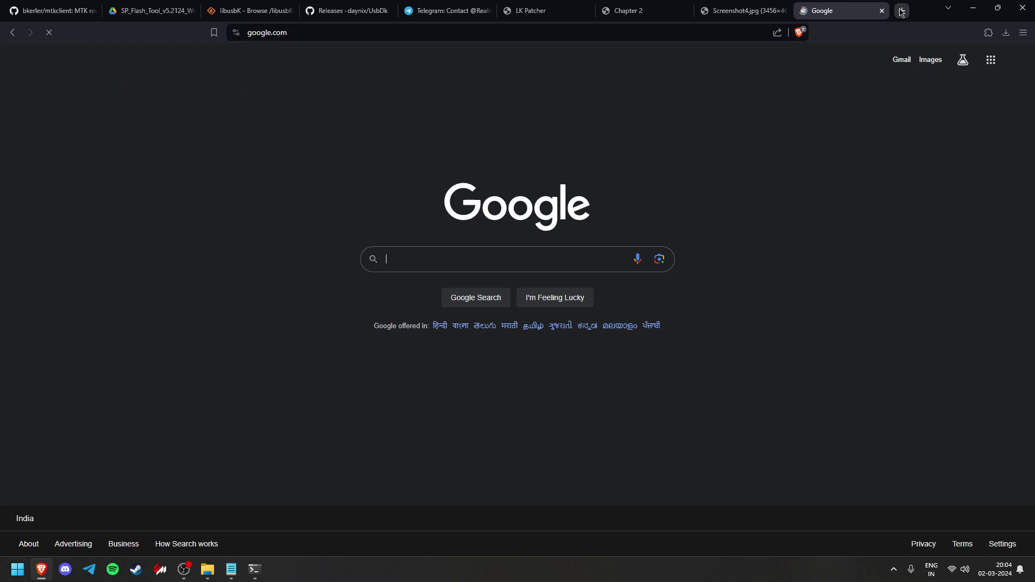
type("platform tools")
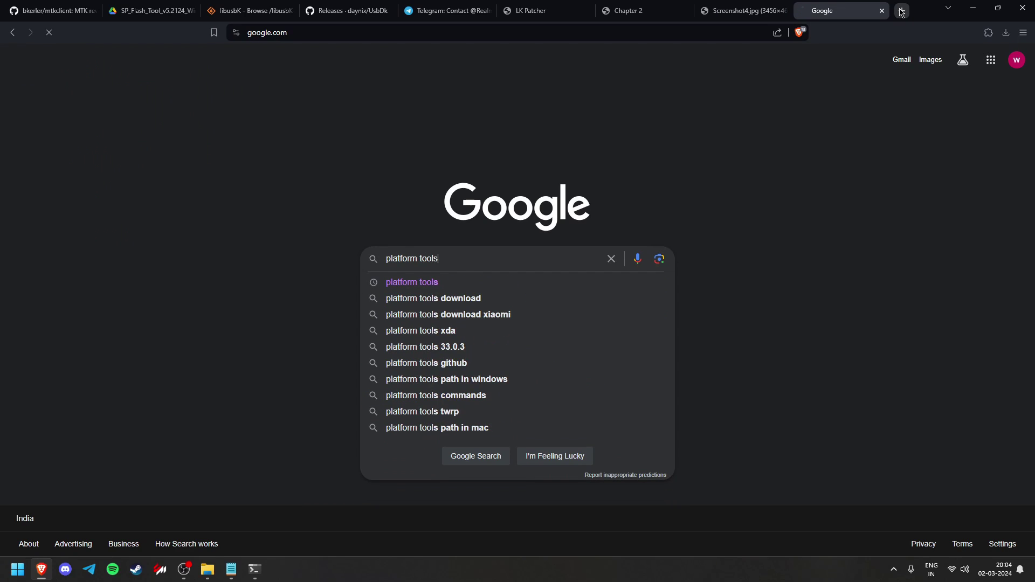
key("Return")
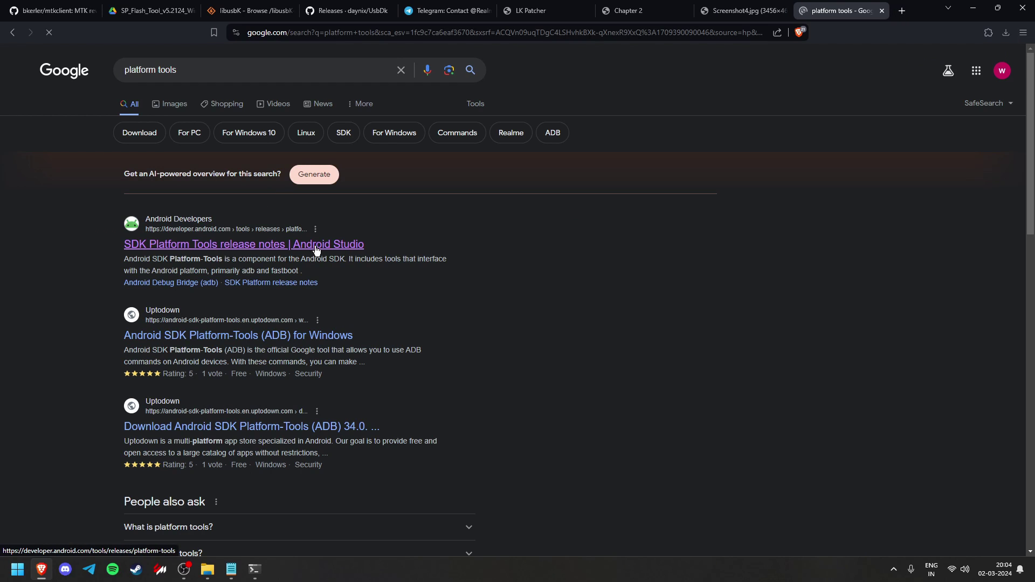
left_click(319, 247)
Step: Download SDK Platform-Tools for Windows, accepting the license terms, and save the zip in the spaced folder
scroll(312, 259, "down", 6)
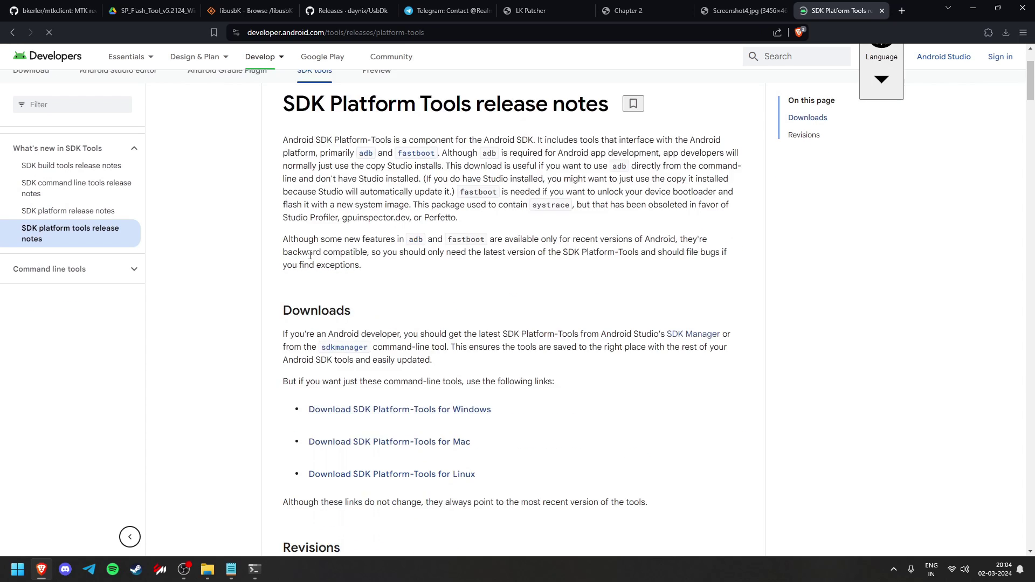
left_click(404, 192)
scroll(537, 384, "down", 20)
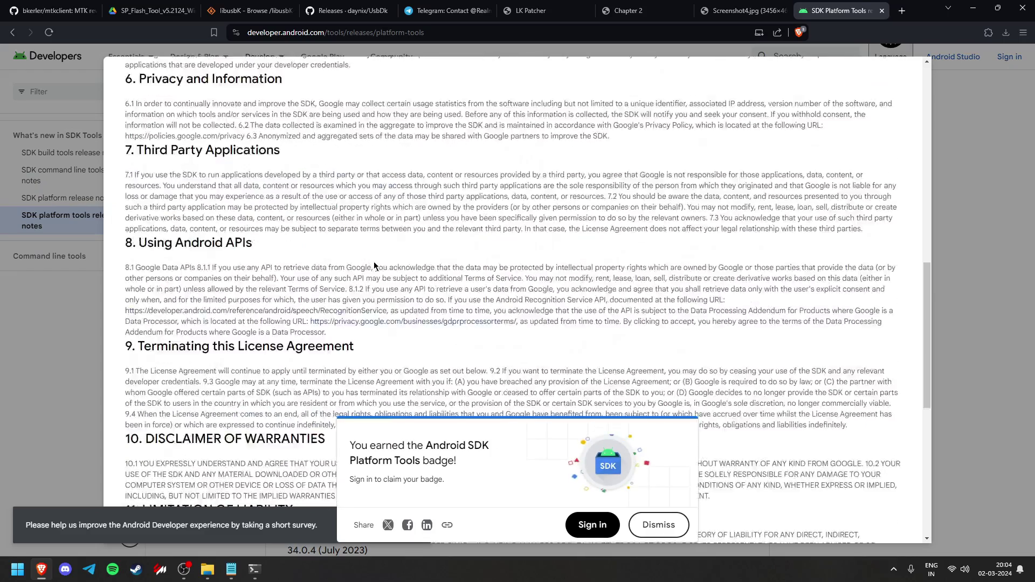
left_click(658, 524)
left_click(129, 448)
left_click(261, 479)
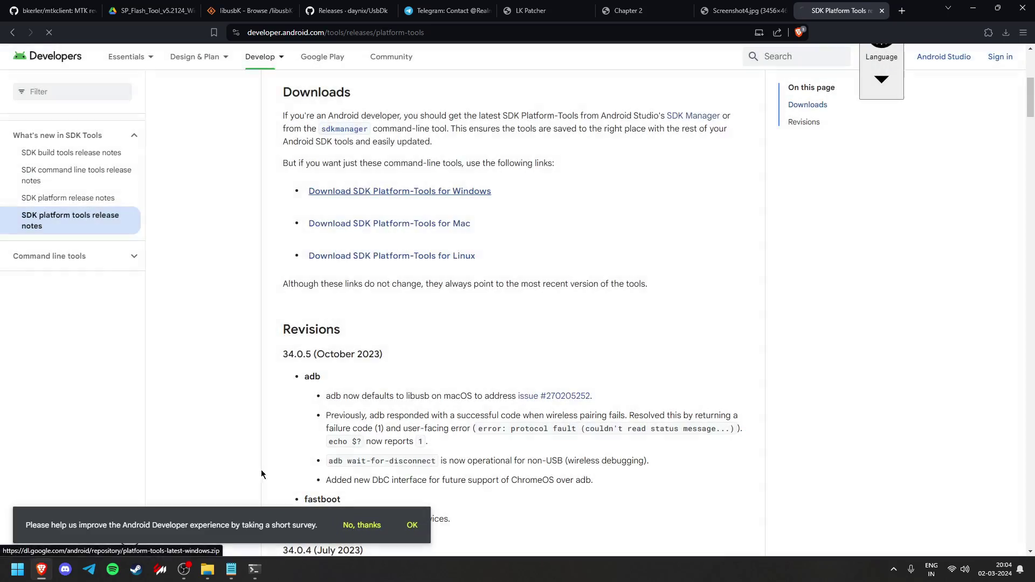
left_click(566, 327)
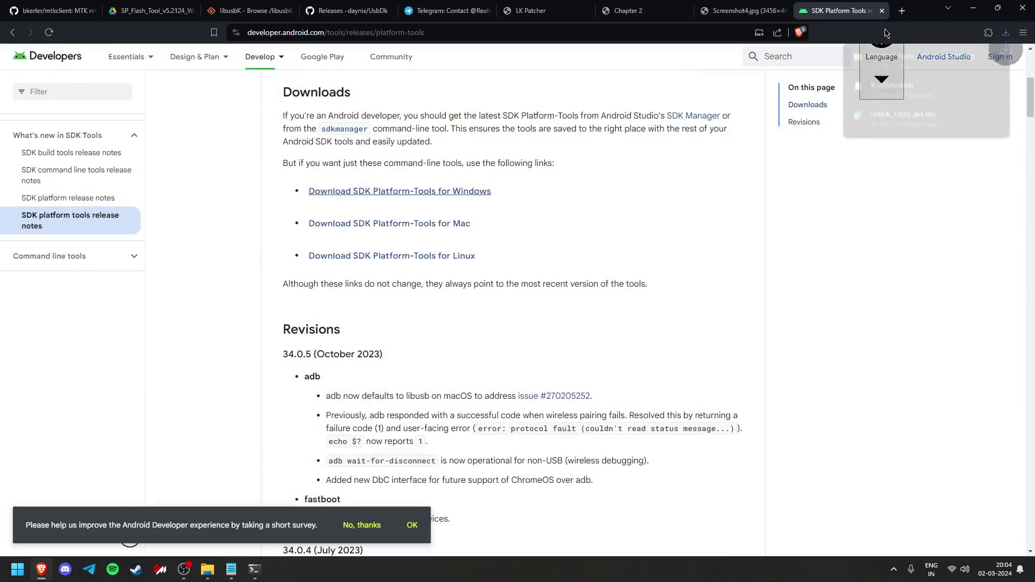
Step: Search Google for the Android USB driver in a new tab and open the Get the Google USB Driver page
left_click(901, 11)
type("goo")
key("Return")
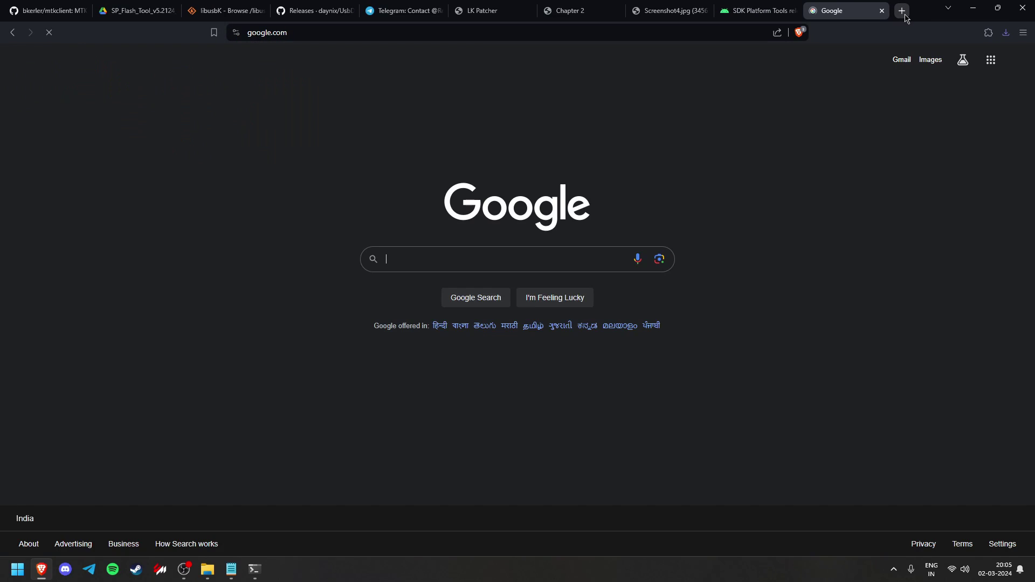
type("android usb dri")
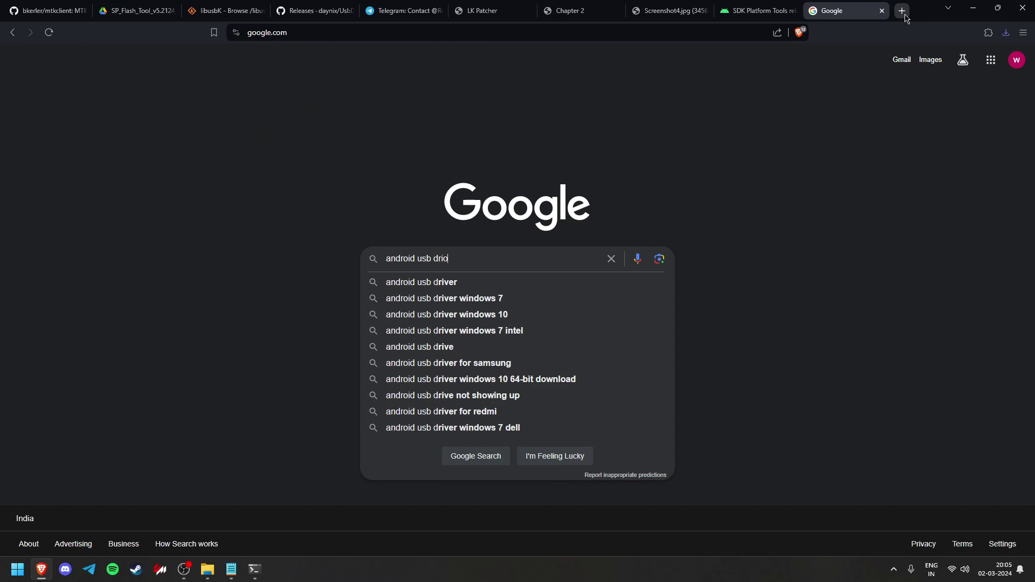
type("verr")
key("Return")
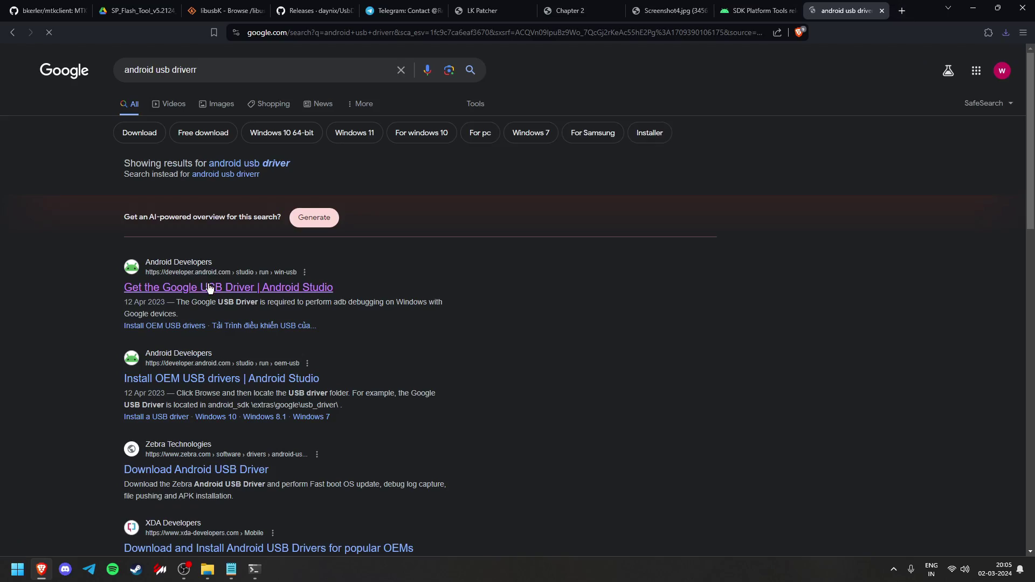
left_click(256, 295)
Step: Download the Google USB Driver ZIP file, accepting the license terms, and save it in the spaced folder
scroll(374, 267, "down", 10)
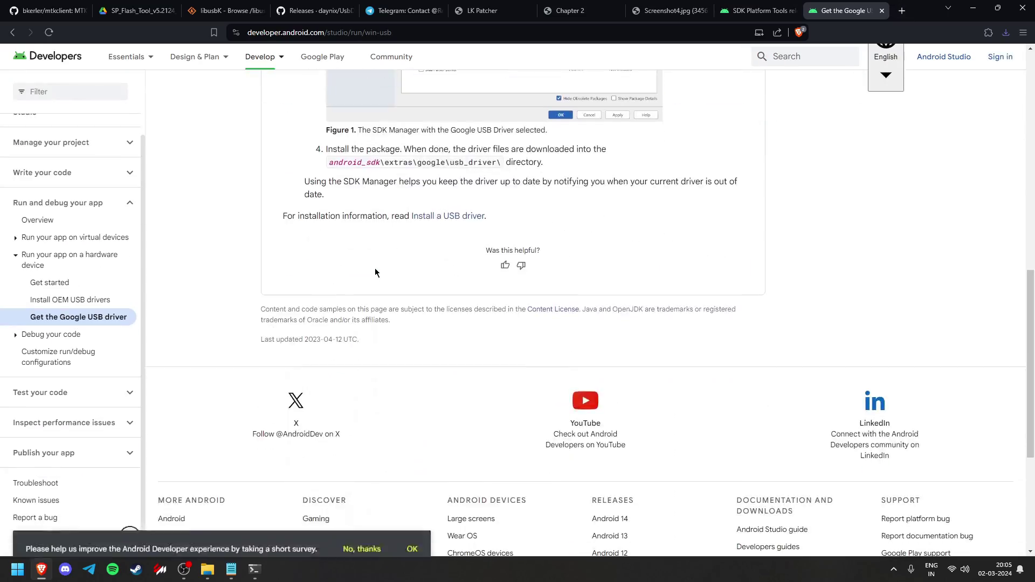
scroll(374, 267, "up", 6)
scroll(374, 268, "up", 2)
left_click(413, 281)
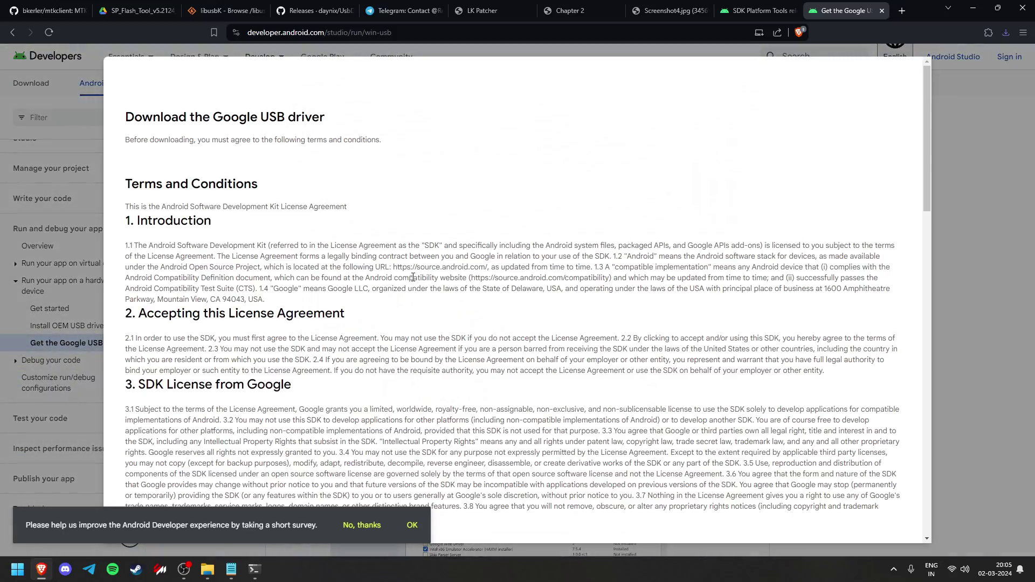
scroll(413, 276, "down", 10)
scroll(413, 276, "down", 5)
left_click(129, 447)
left_click(207, 480)
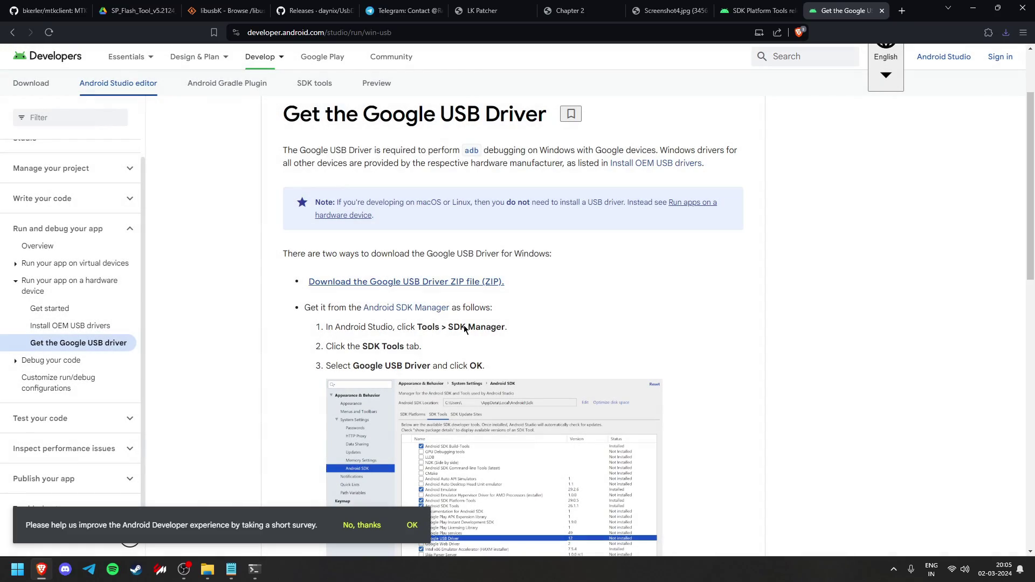
key("Return")
Step: In File Explorer, extract platform-tools_r35.0.0-windows.zip directly into the spaced folder with 7-Zip
left_click(208, 570)
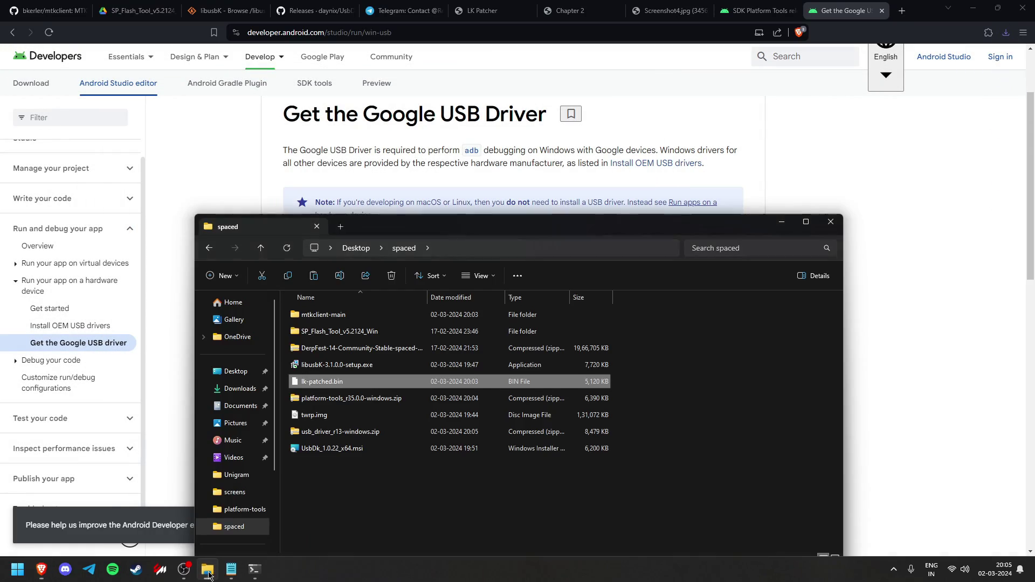
left_click(345, 403)
right_click(345, 403)
left_click(377, 391)
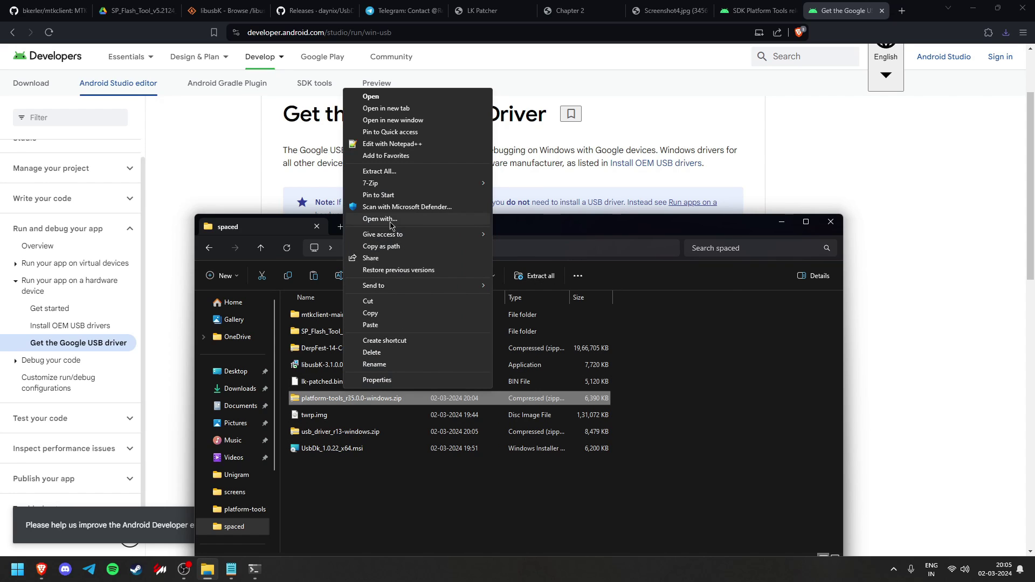
mouse_move(491, 187)
left_click(527, 220)
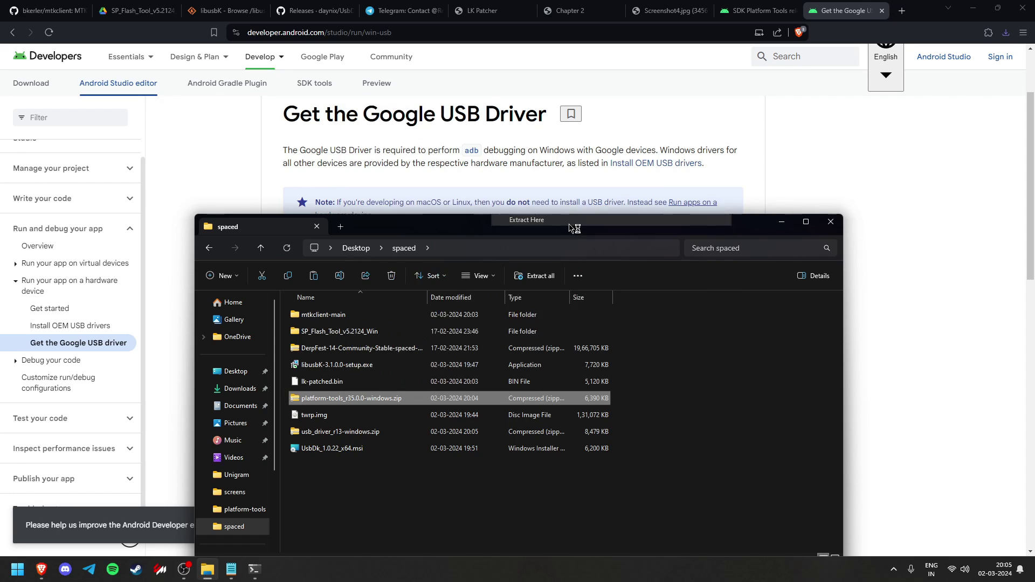
Step: Start a Command Prompt in the extracted platform-tools folder and place its window beside the file list
double_click(378, 333)
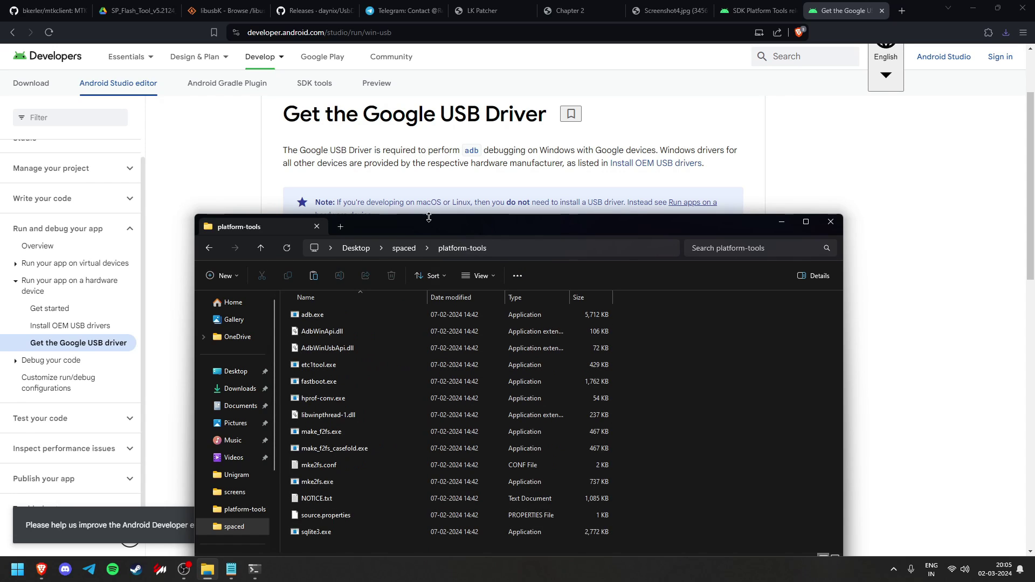
left_click_drag(428, 217, 369, 53)
left_click(483, 88)
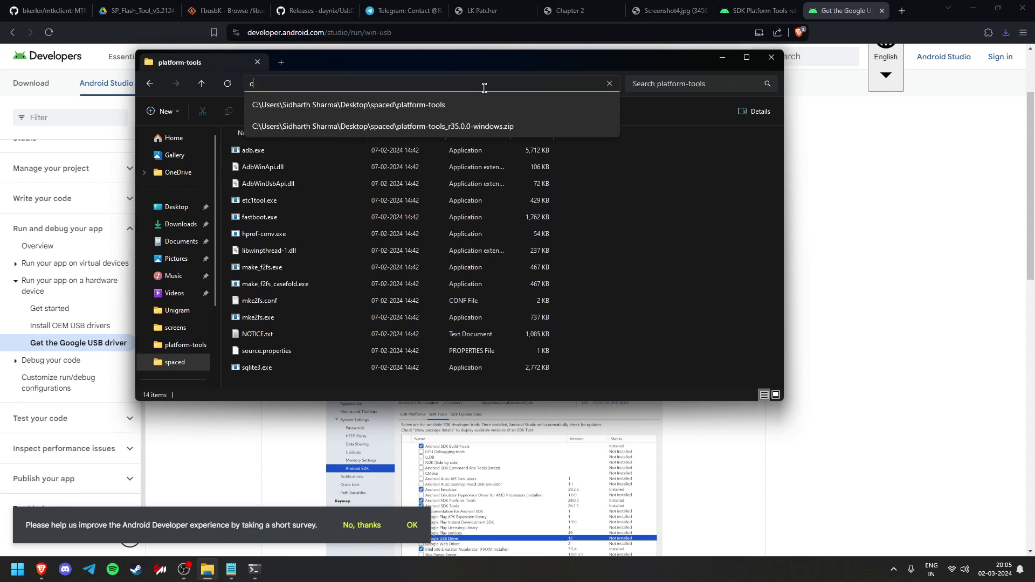
type("cmd")
key("Return")
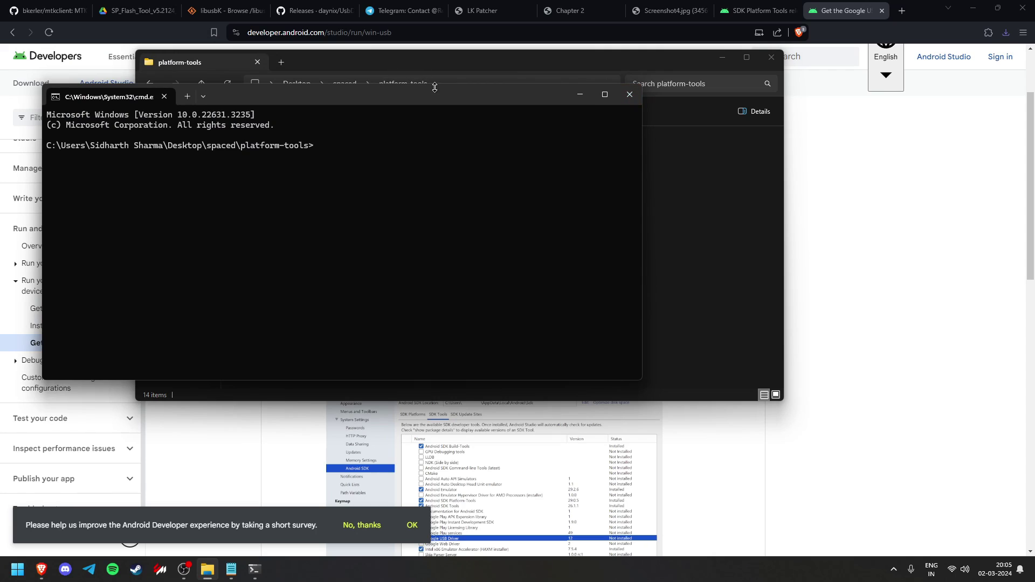
left_click_drag(439, 97, 724, 90)
type("fastboot d")
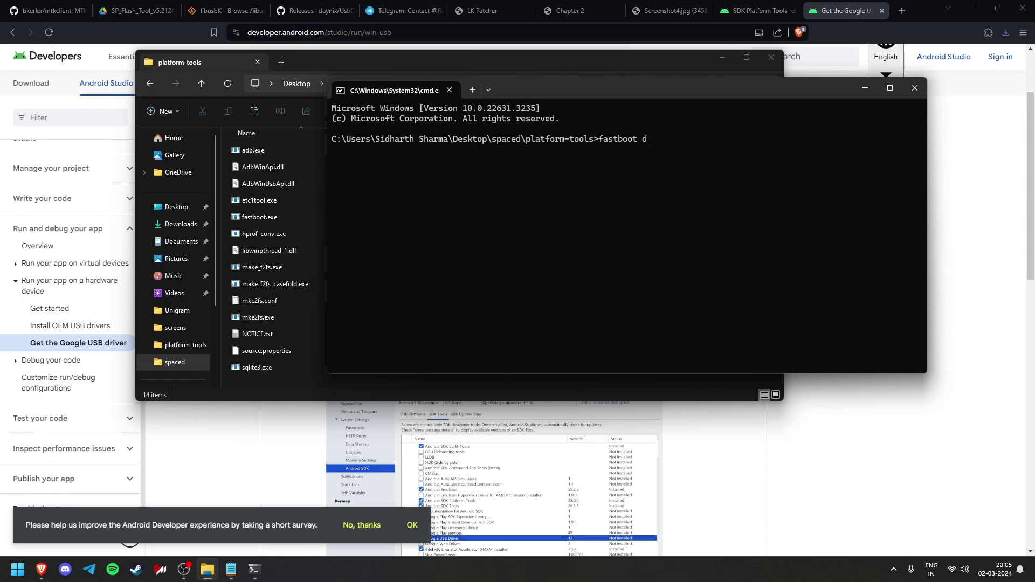
type("evives")
key("Return")
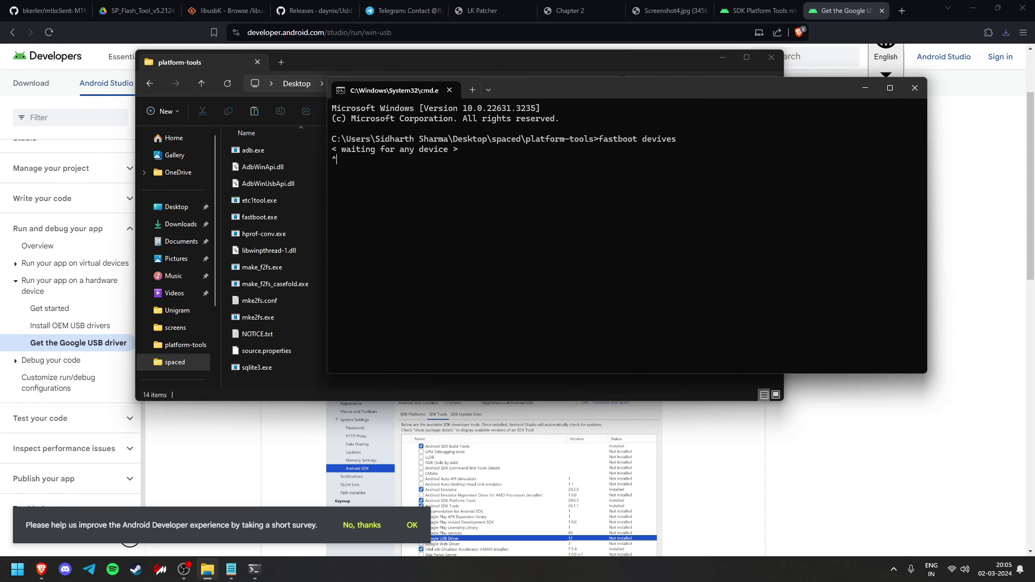
key("ctrl+c")
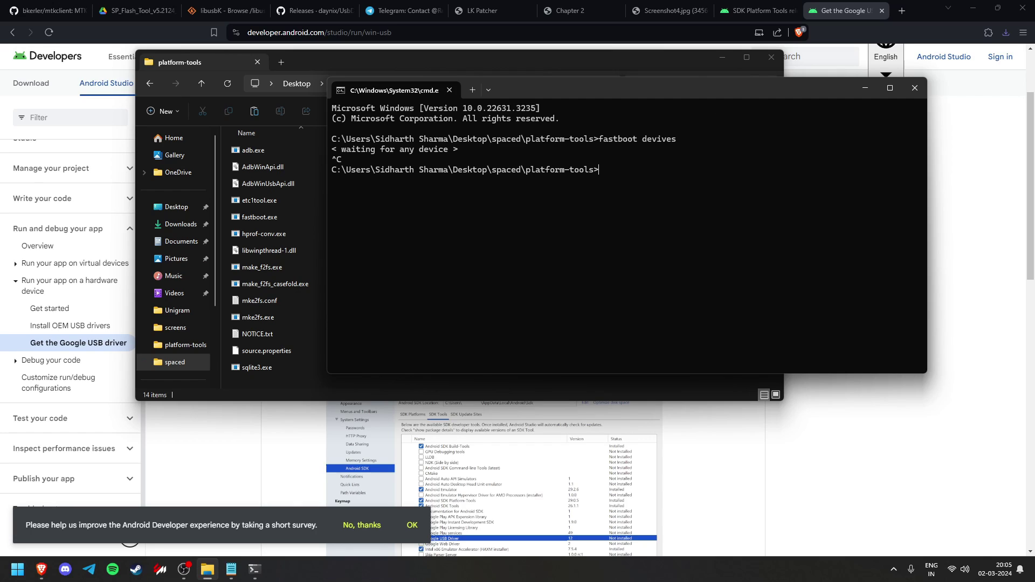
Step: Run fastboot devices to check for a connected phone and highlight the command
key("Up")
key("BackSpace")
key("BackSpace")
type("ces")
key("Return")
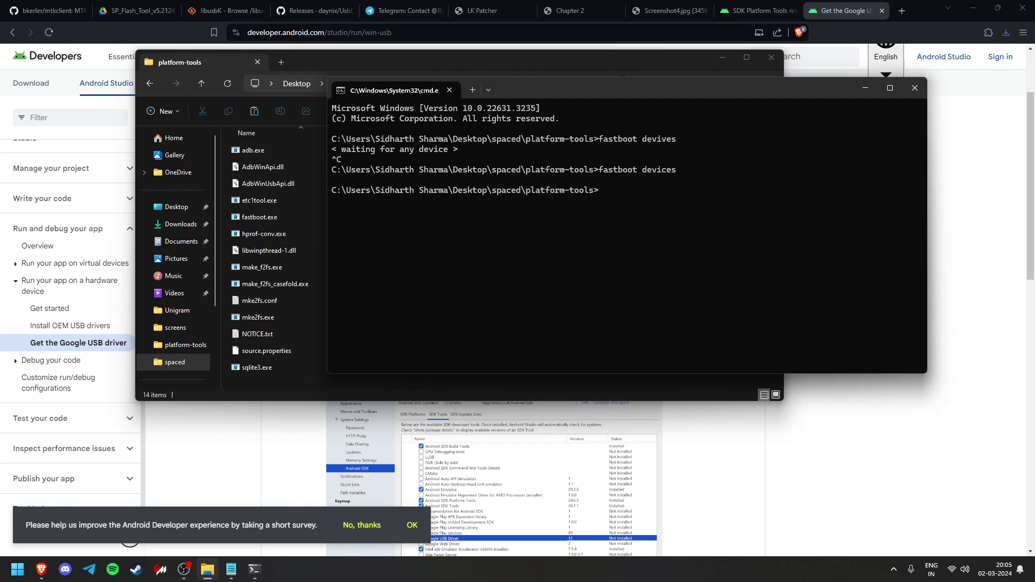
left_click_drag(675, 170, 599, 171)
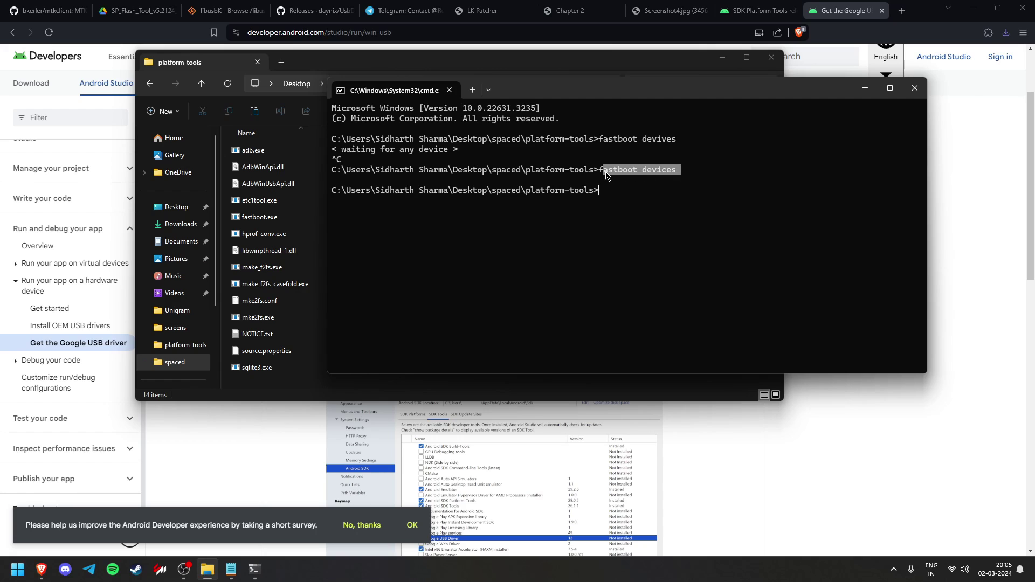
Step: Return to the spaced folder in File Explorer and extract usb_driver_r13-windows.zip directly into it with 7-Zip
left_click(603, 175)
left_click_drag(490, 101, 620, 107)
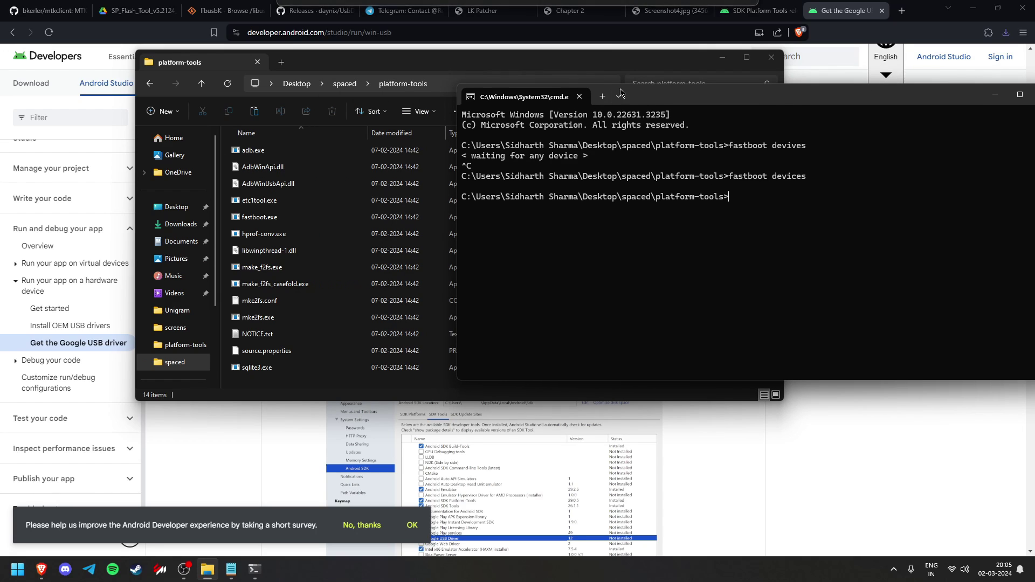
left_click(344, 83)
left_click(295, 284)
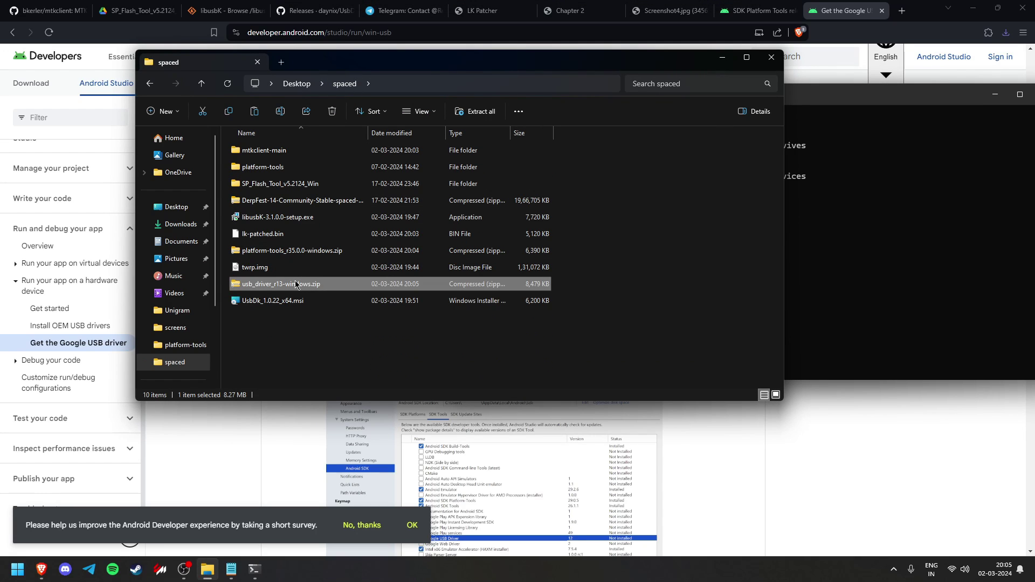
right_click(296, 284)
left_click(326, 470)
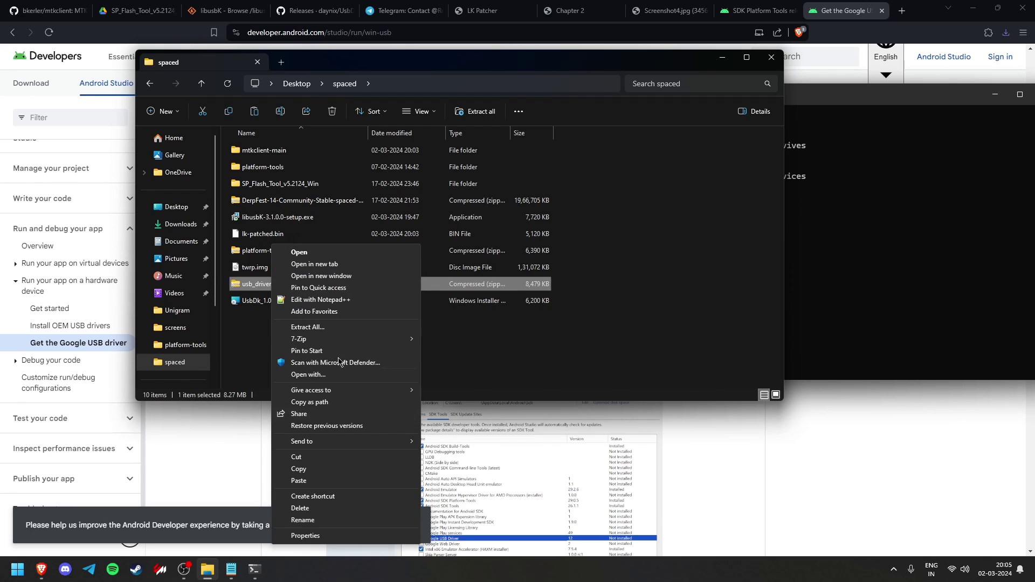
left_click(299, 253)
left_click(345, 84)
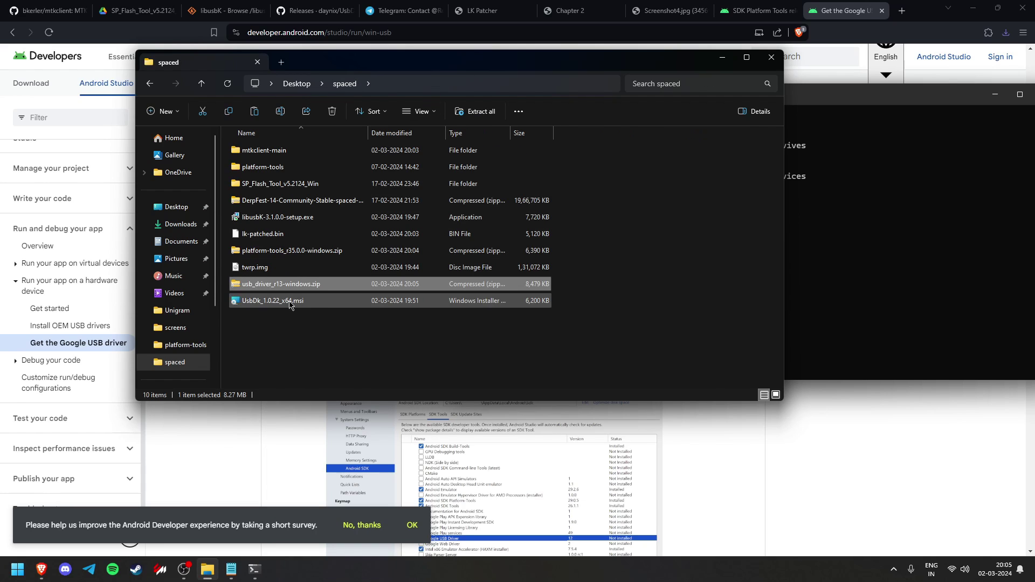
right_click(294, 284)
left_click(345, 492)
mouse_move(377, 338)
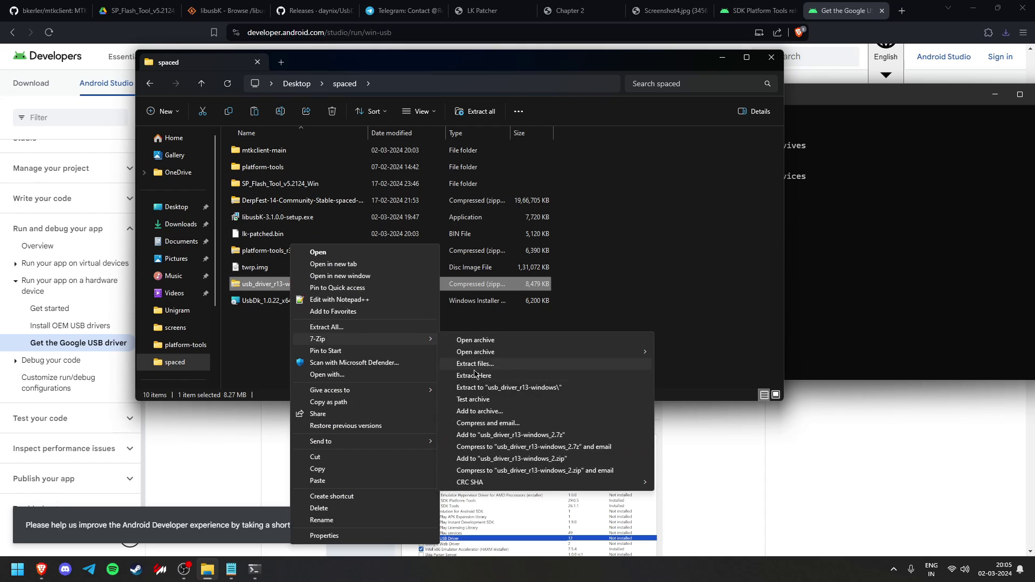
left_click(482, 386)
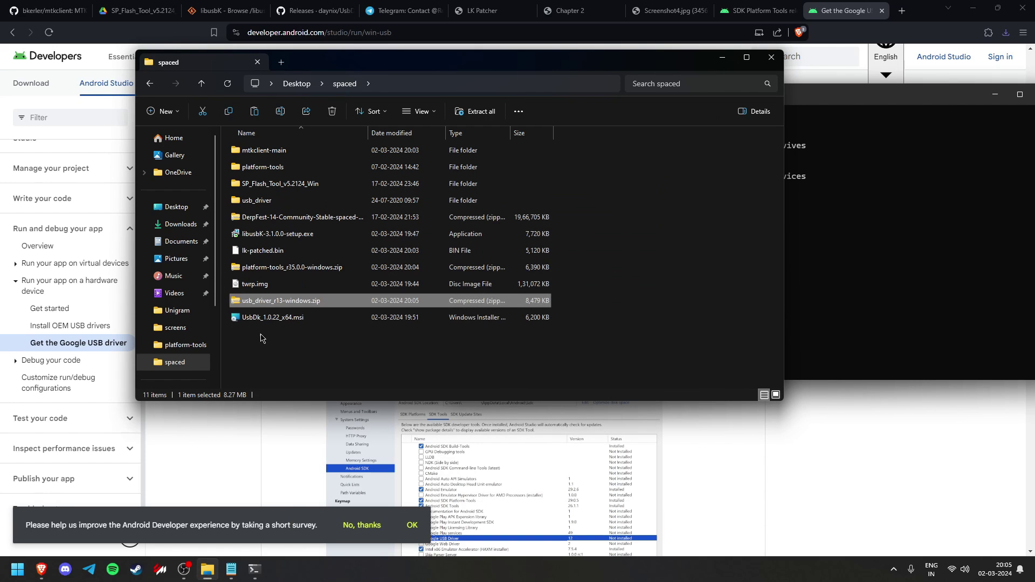
left_click(248, 334)
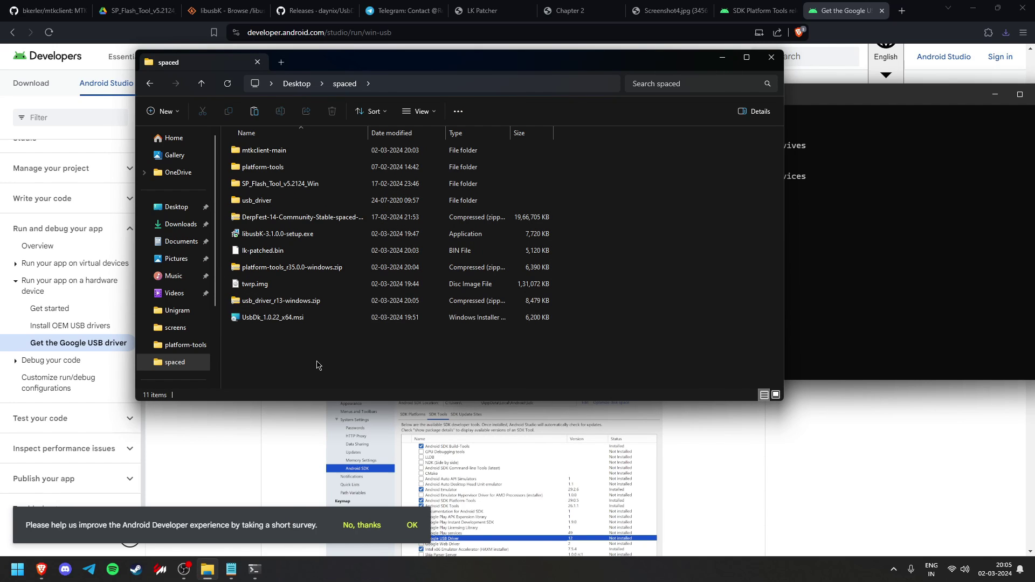
Step: In Device Manager, start a manual driver update for the unrecognized Android device, picking from available drivers with Show All Devices
right_click(18, 572)
left_click(69, 331)
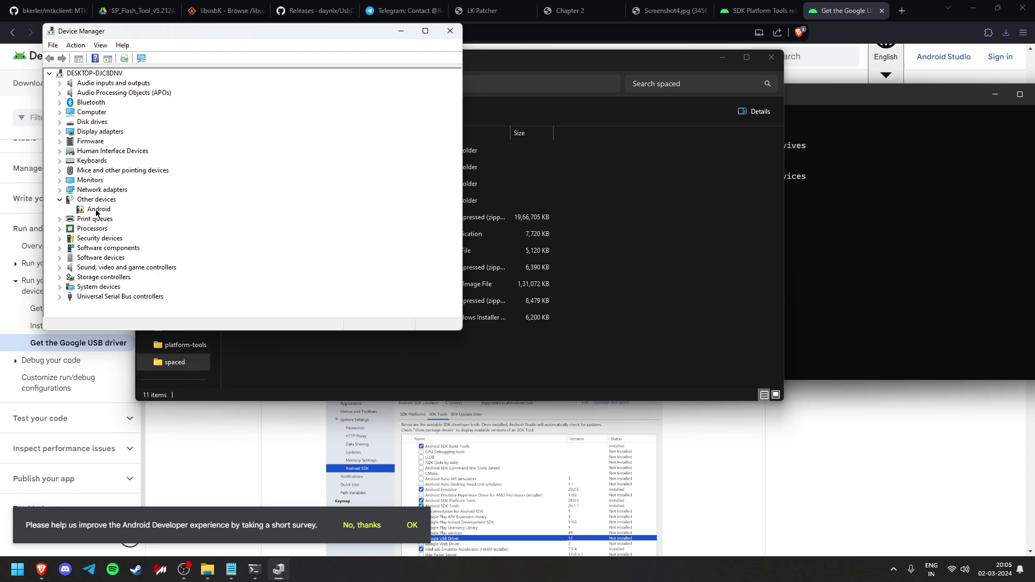
right_click(96, 210)
left_click(161, 217)
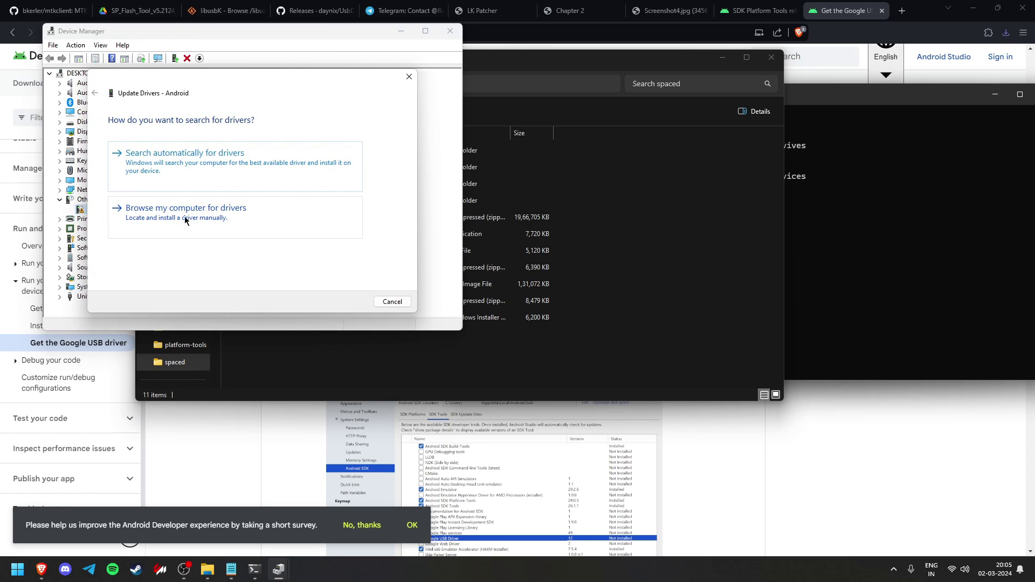
left_click(261, 220)
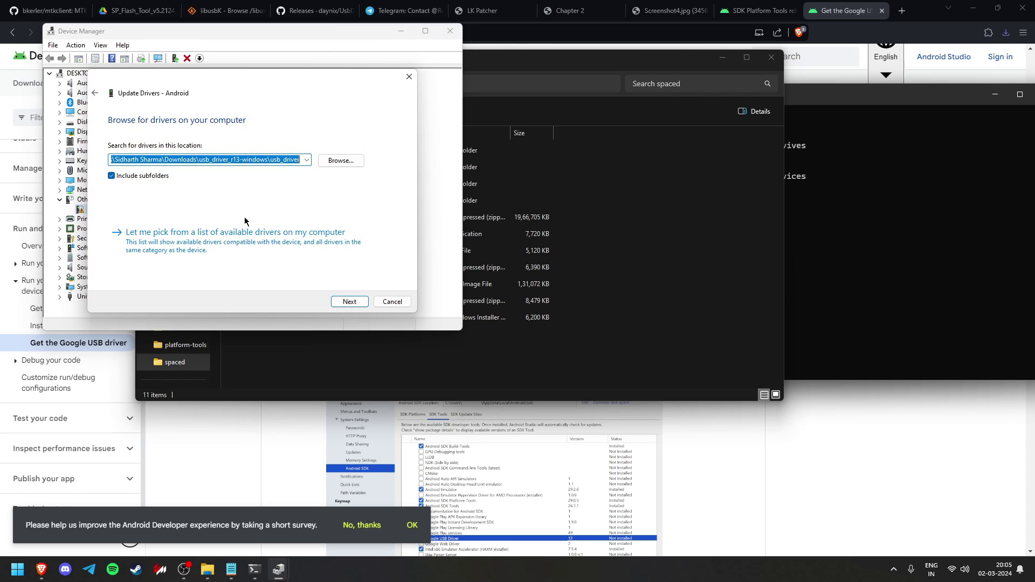
left_click(264, 252)
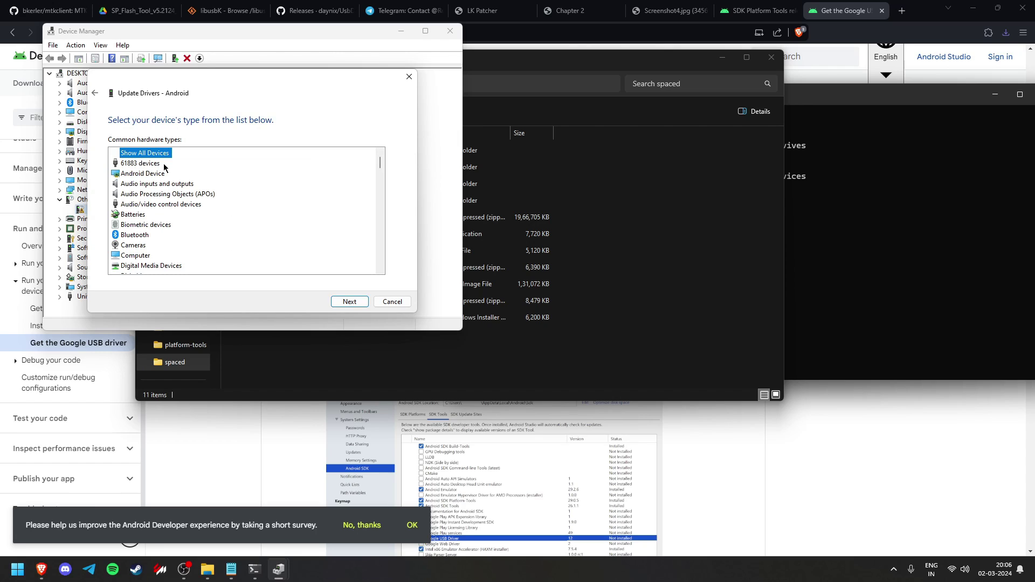
left_click(143, 162)
left_click(142, 153)
left_click(349, 301)
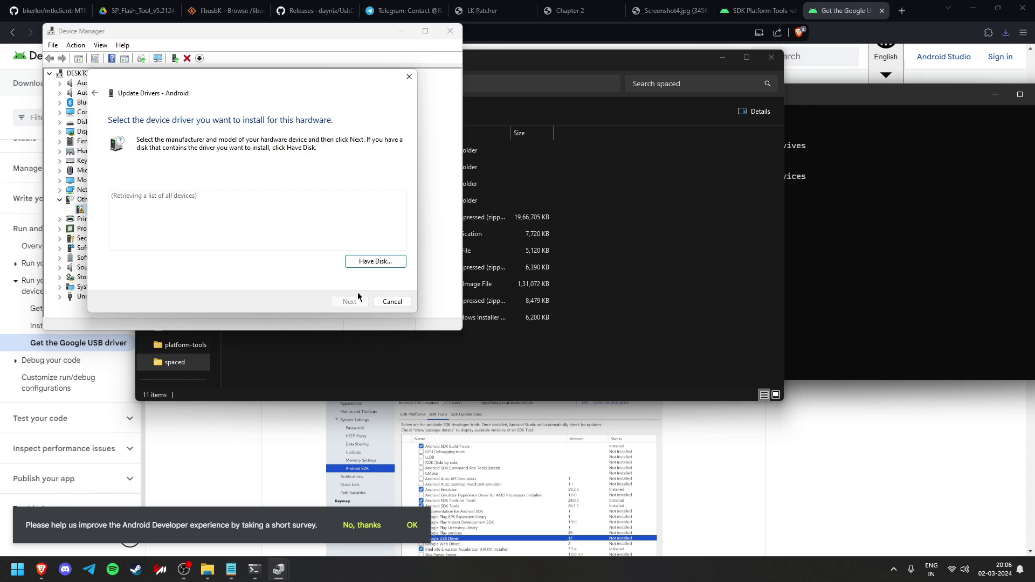
Step: Load the driver from disk using android_winusb.inf in the usb_driver folder inside Desktop's spaced folder
left_click(387, 263)
left_click(345, 247)
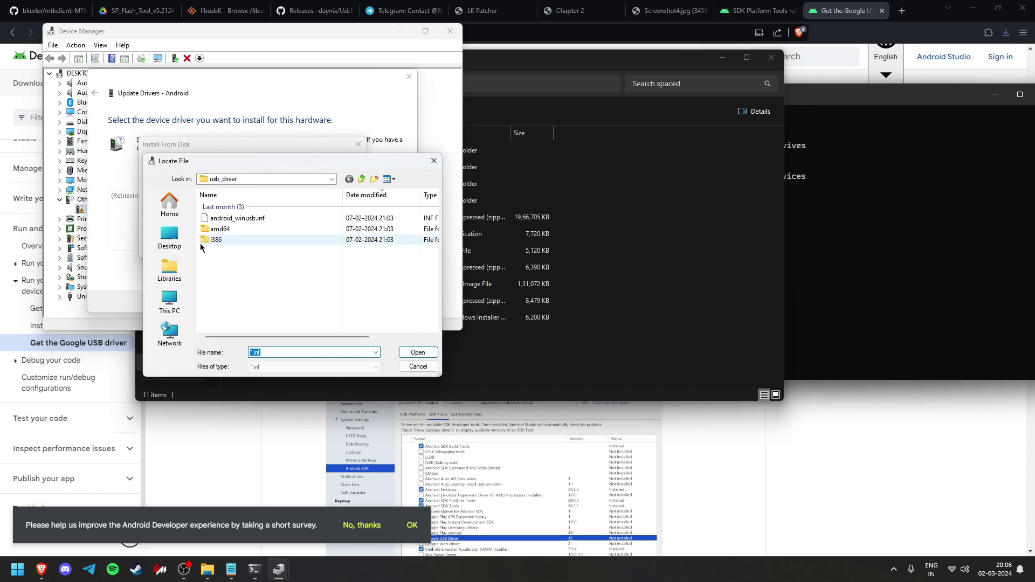
left_click(173, 296)
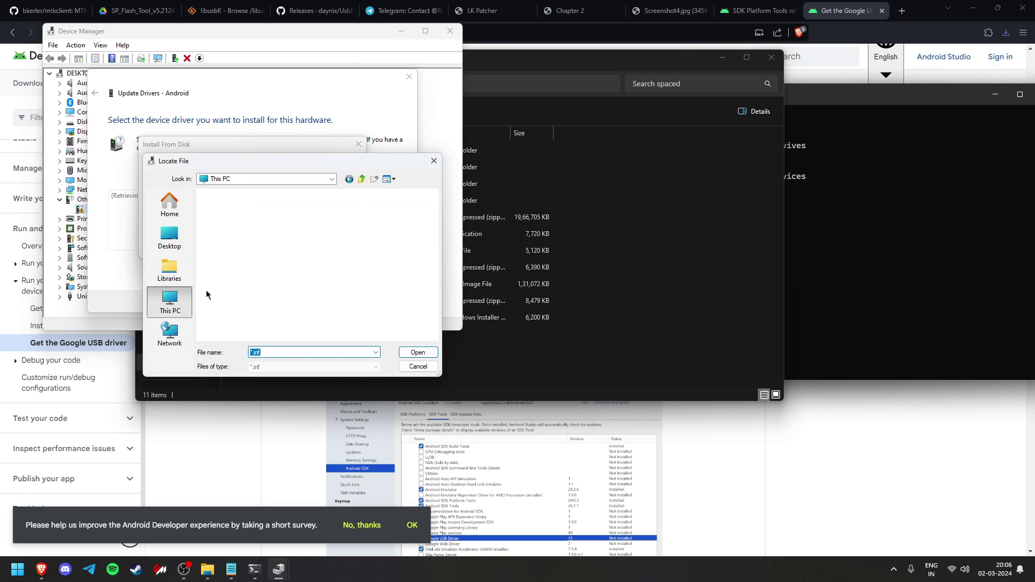
left_click(170, 240)
scroll(253, 304, "up", 3)
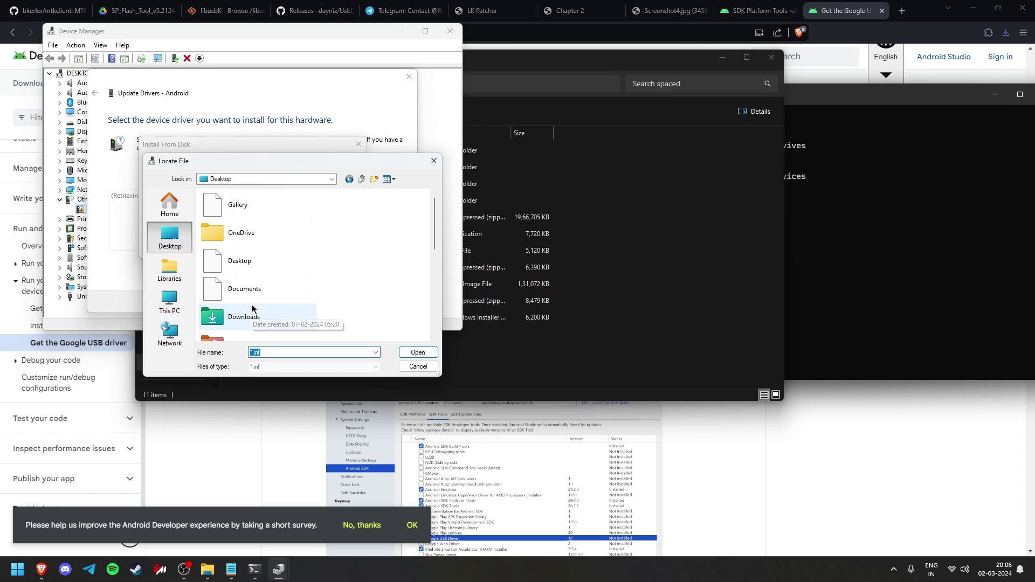
scroll(252, 308, "down", 3)
scroll(253, 309, "up", 3)
double_click(245, 237)
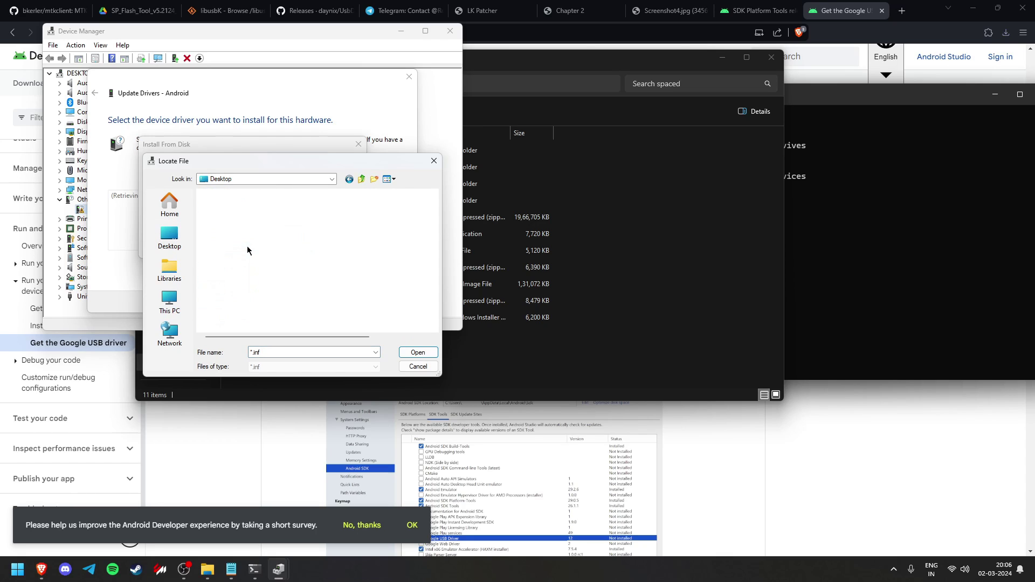
double_click(230, 211)
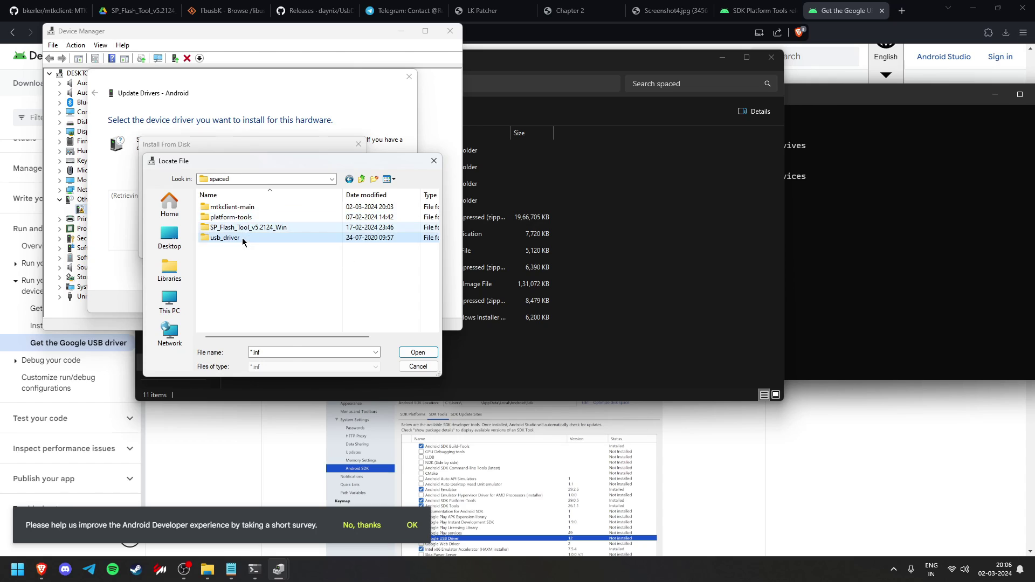
double_click(246, 238)
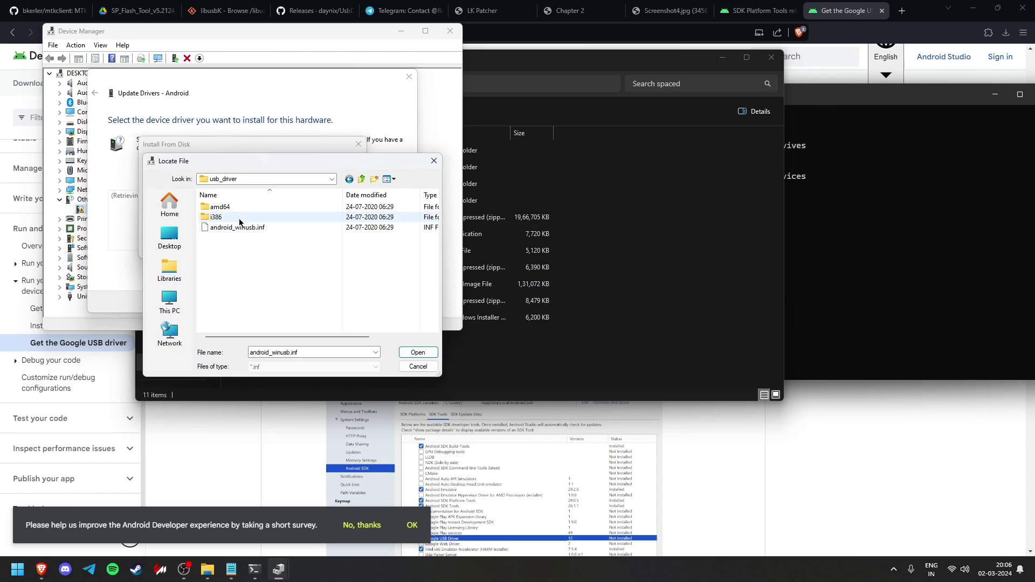
double_click(273, 233)
left_click(343, 167)
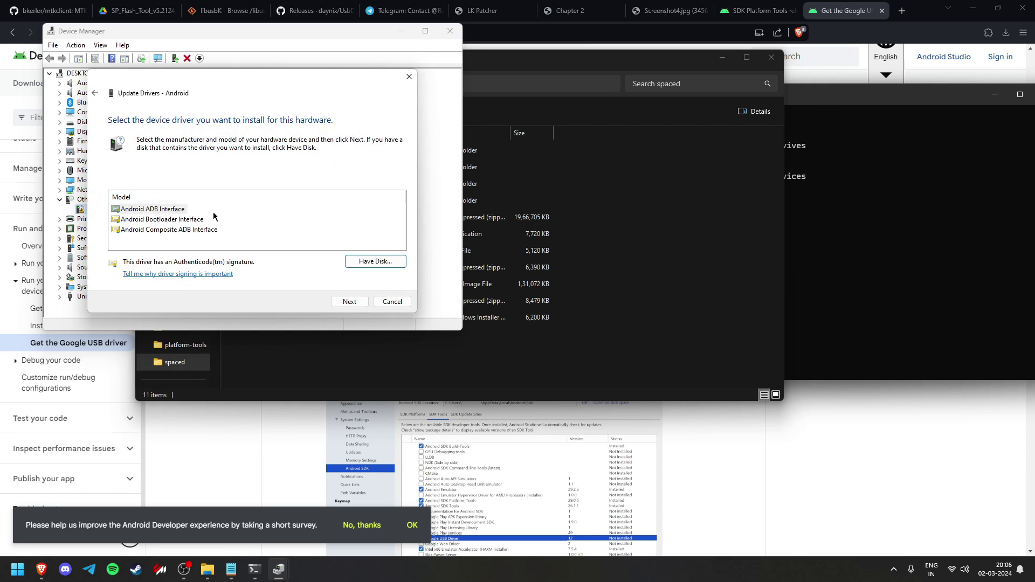
Step: Install the Android Bootloader Interface driver for the device and close the update wizard
left_click(193, 221)
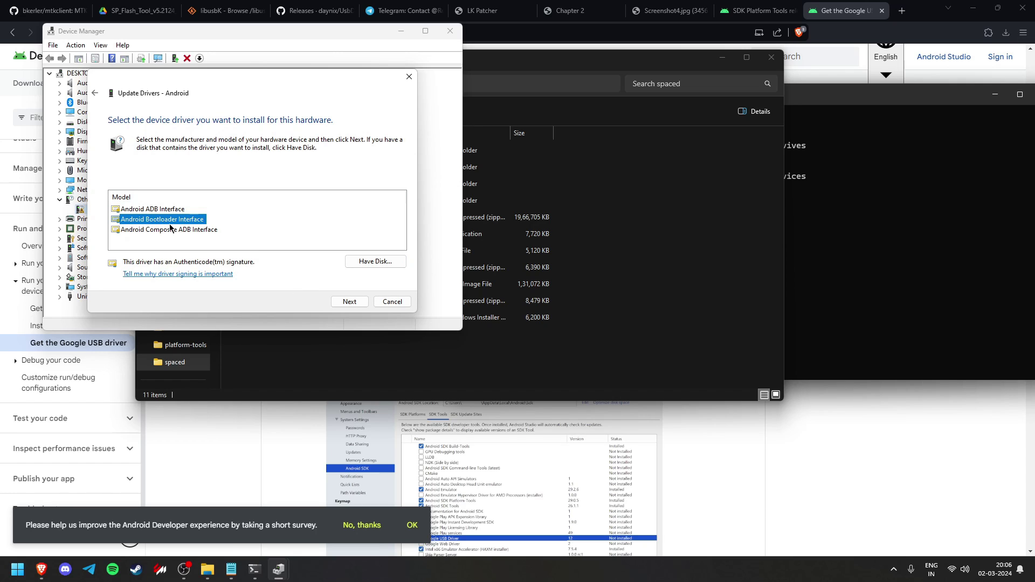
left_click(349, 301)
left_click(551, 333)
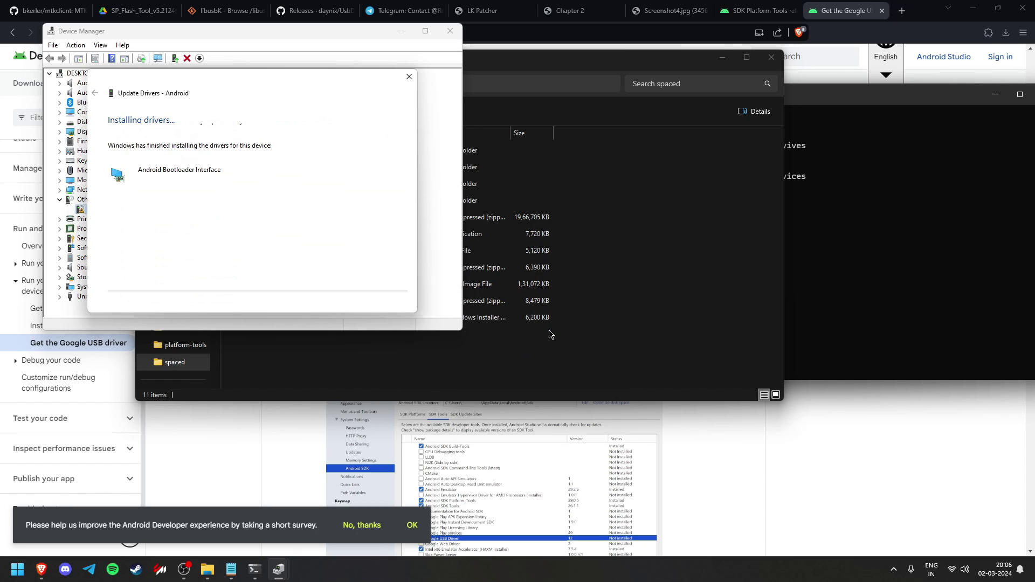
left_click(394, 302)
Step: Switch to the Command Prompt and run fastboot devices to check for the connected phone
mouse_move(254, 569)
left_click(313, 512)
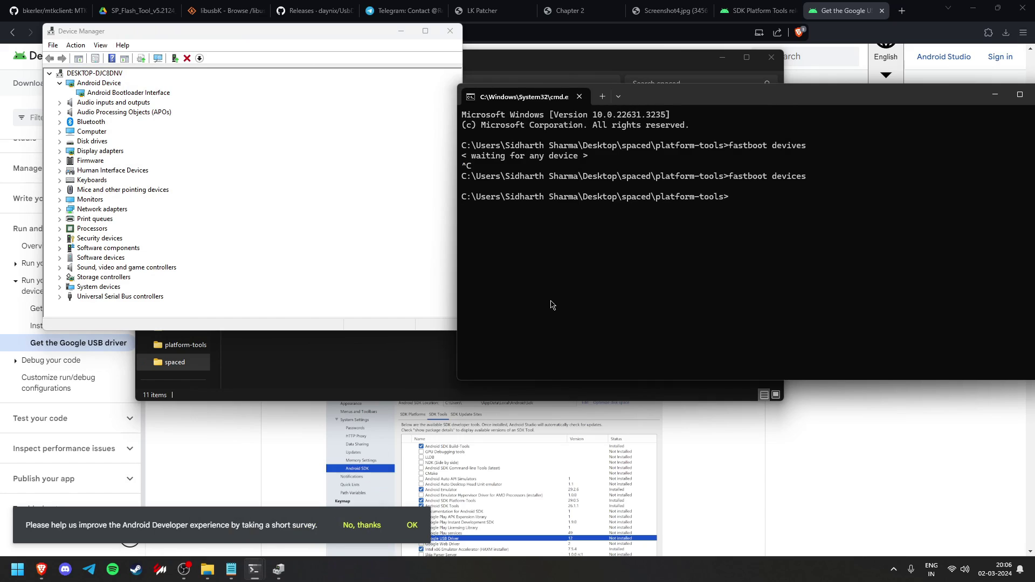
type("fastboot devices")
key("Return")
Step: In File Explorer, open the extracted usb_driver folder and install android_winusb.inf
left_click(423, 353)
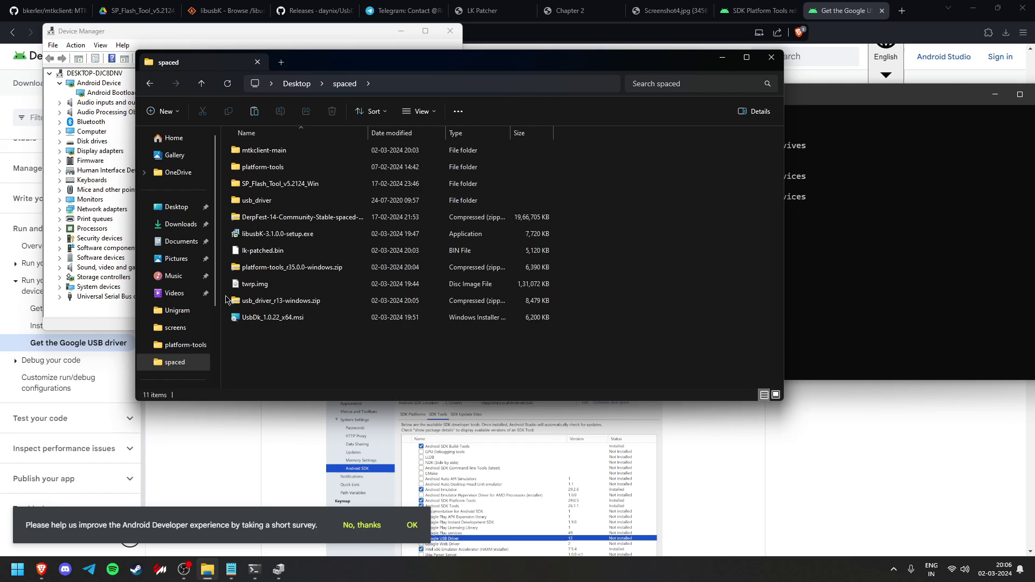
double_click(258, 200)
right_click(289, 188)
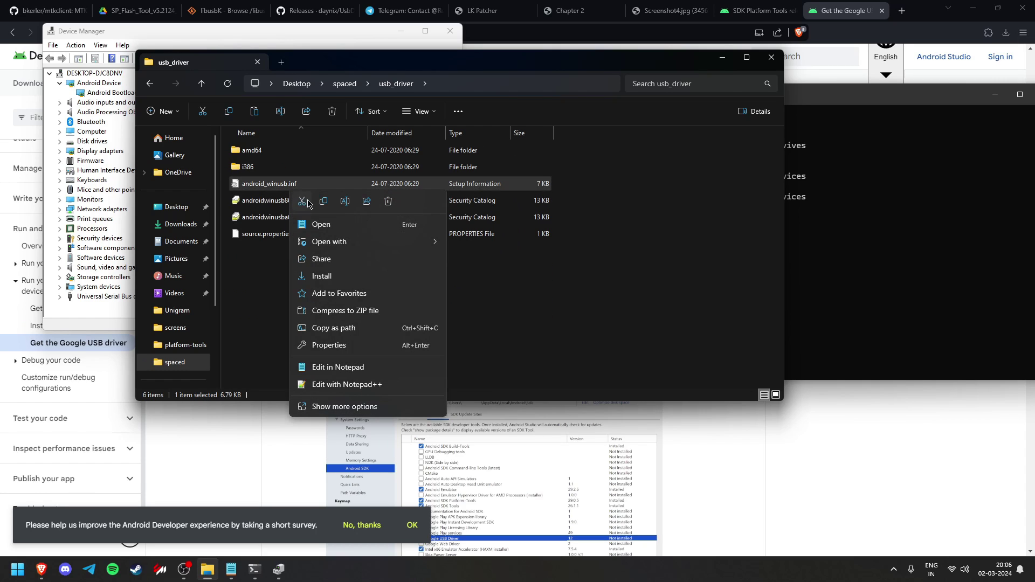
left_click(326, 275)
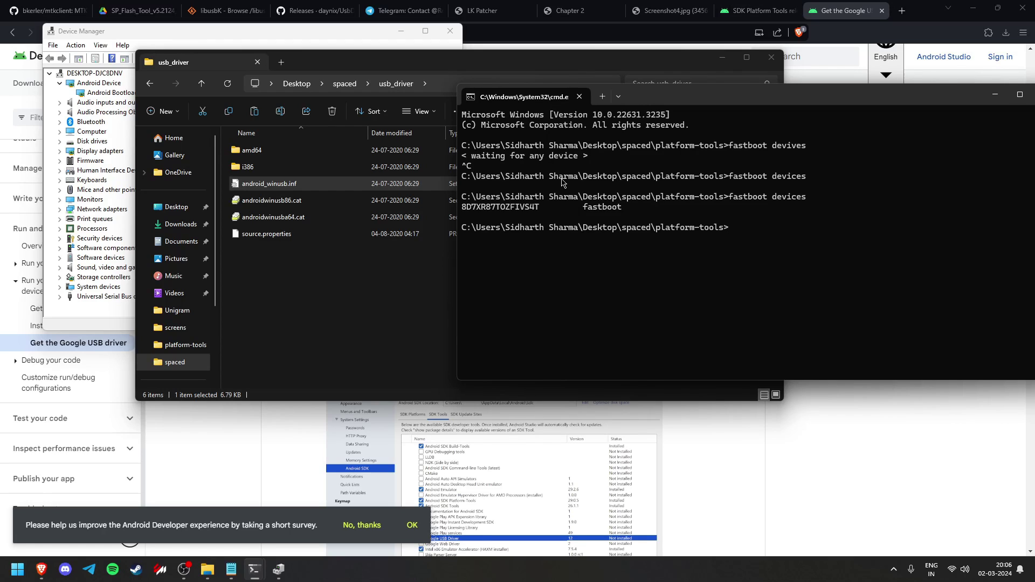
Step: Move the Command Prompt window slightly lower, return to the spaced folder and select twrp.img
left_click_drag(699, 102, 697, 129)
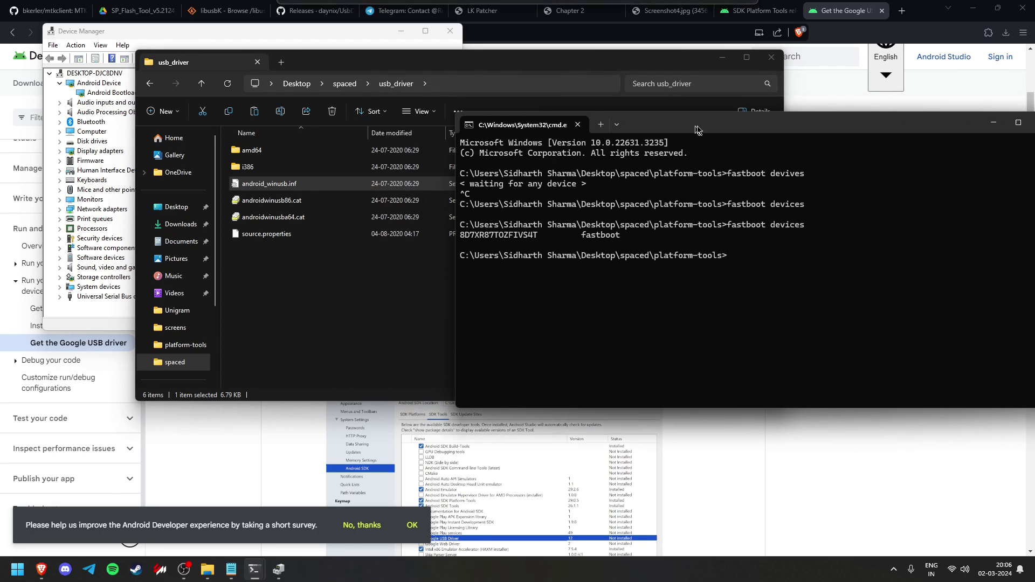
left_click(345, 84)
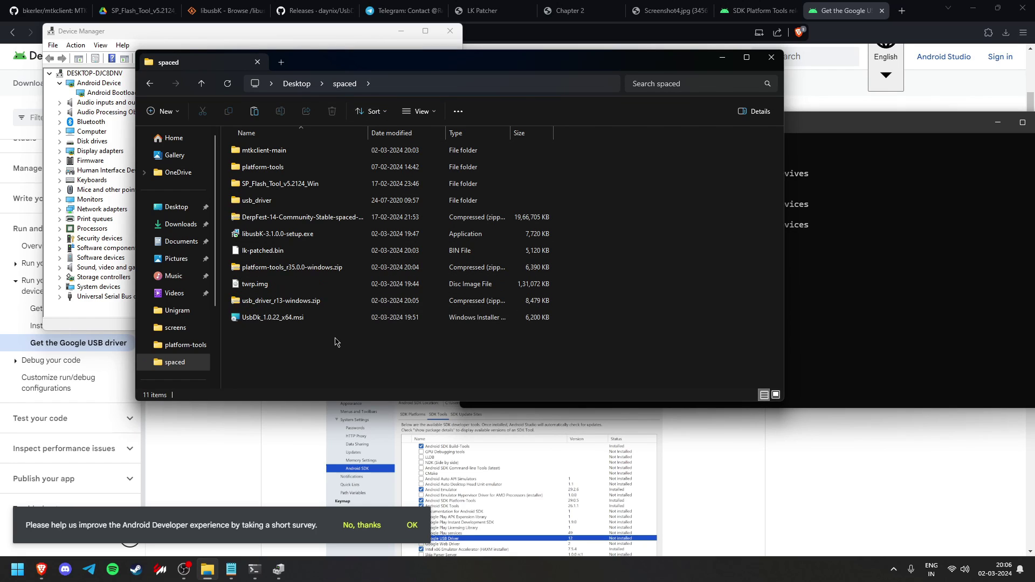
left_click(282, 290)
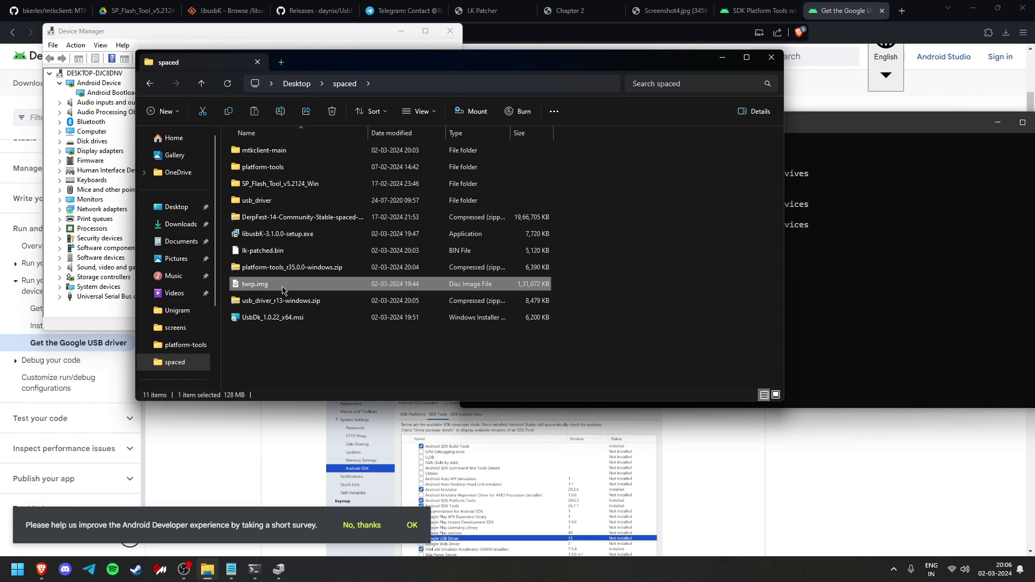
Step: Search Brave's browsing history for twrp and open the TWRP 3.7.1_12-0 for spaced release page on GitHub
left_click(1022, 32)
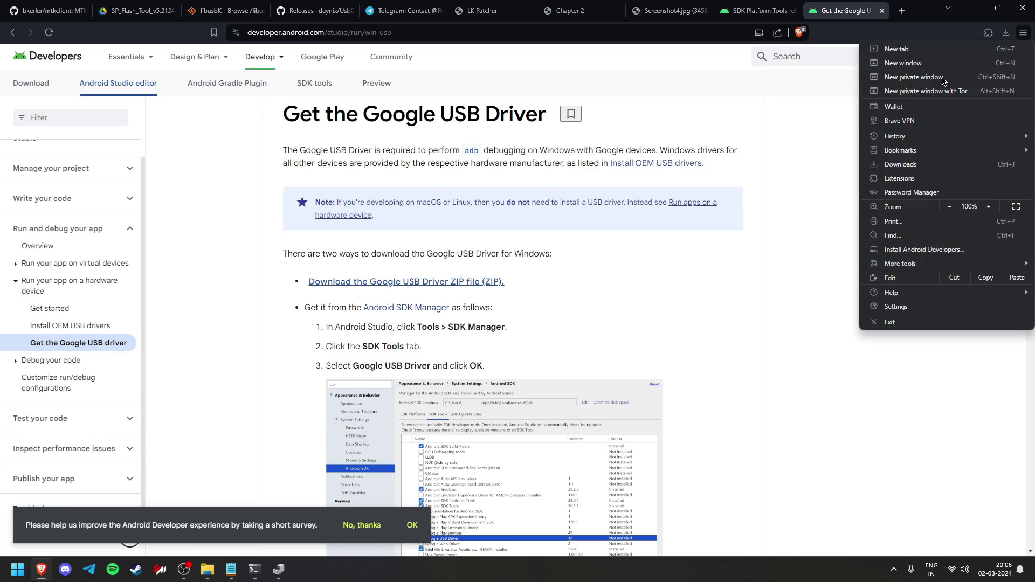
left_click(849, 136)
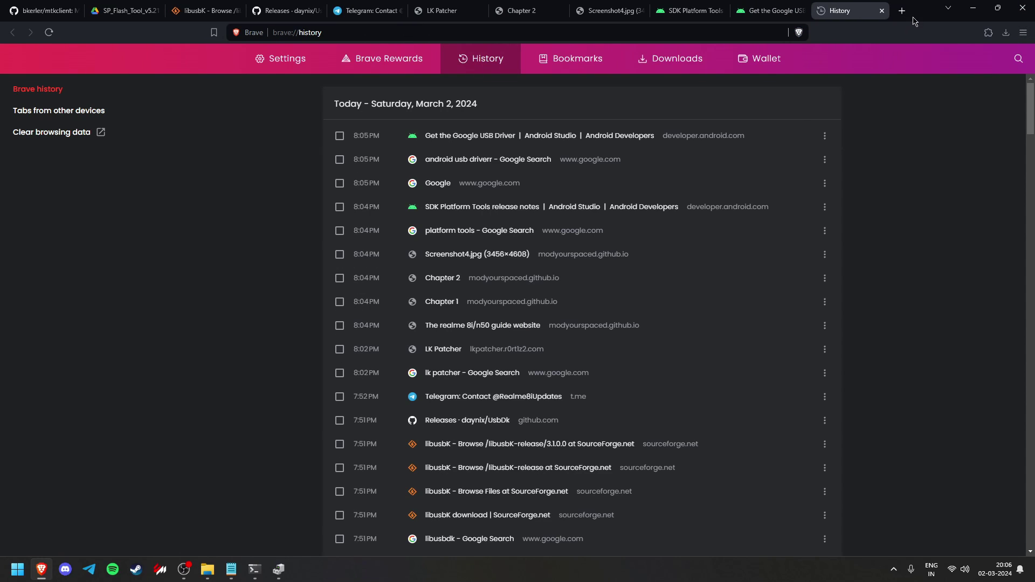
type("twrp")
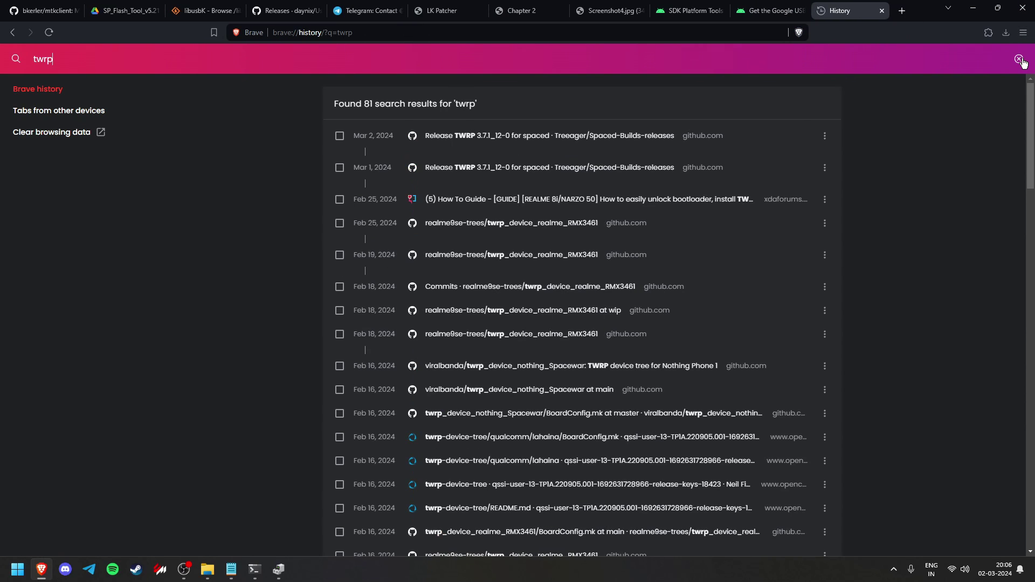
left_click(600, 136)
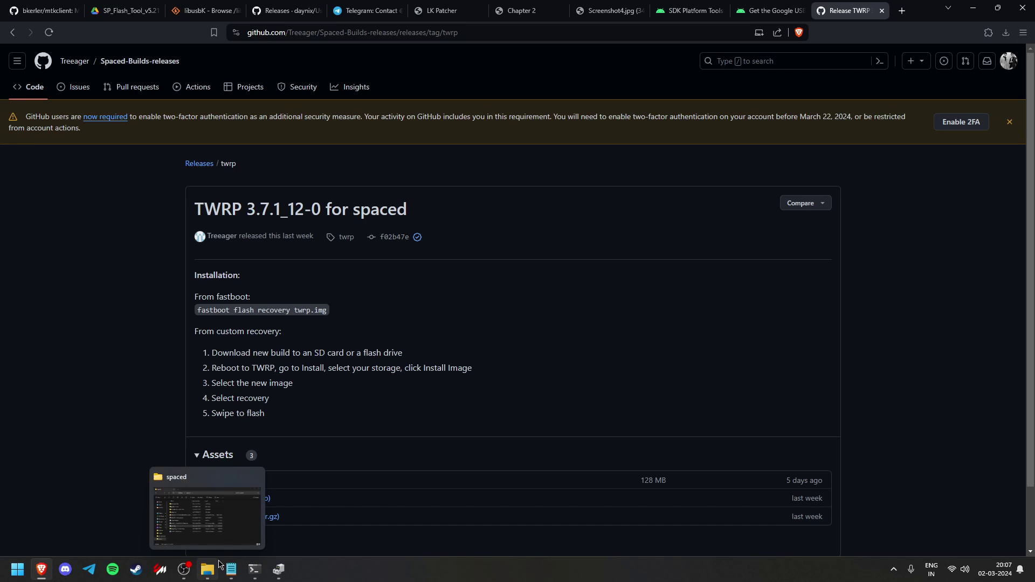
Step: In the Command Prompt, run fastboot flash recovery with the path of twrp.img from the spaced folder
mouse_move(255, 569)
left_click(306, 509)
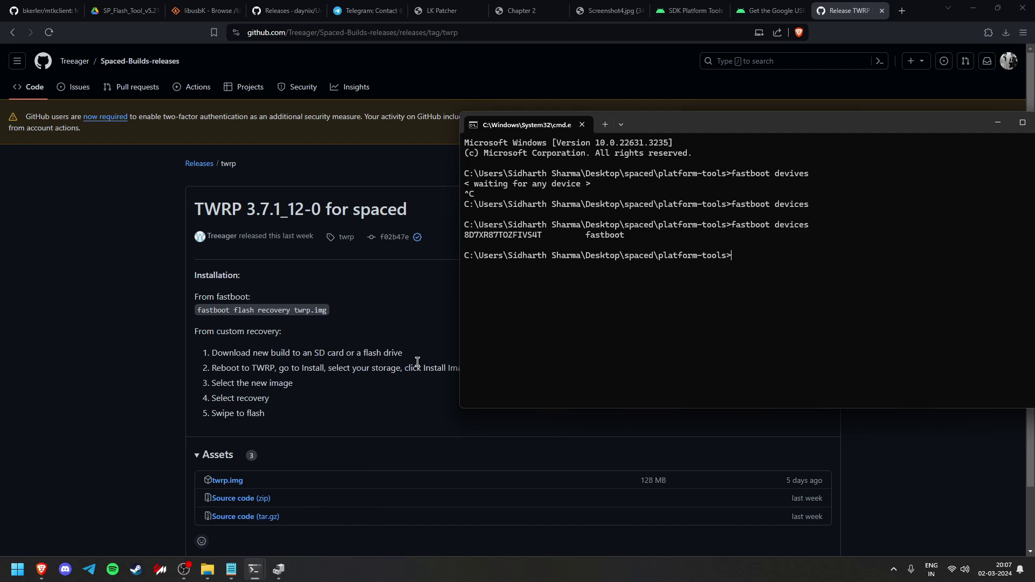
type("fastboot flash recoveryr")
left_click(208, 569)
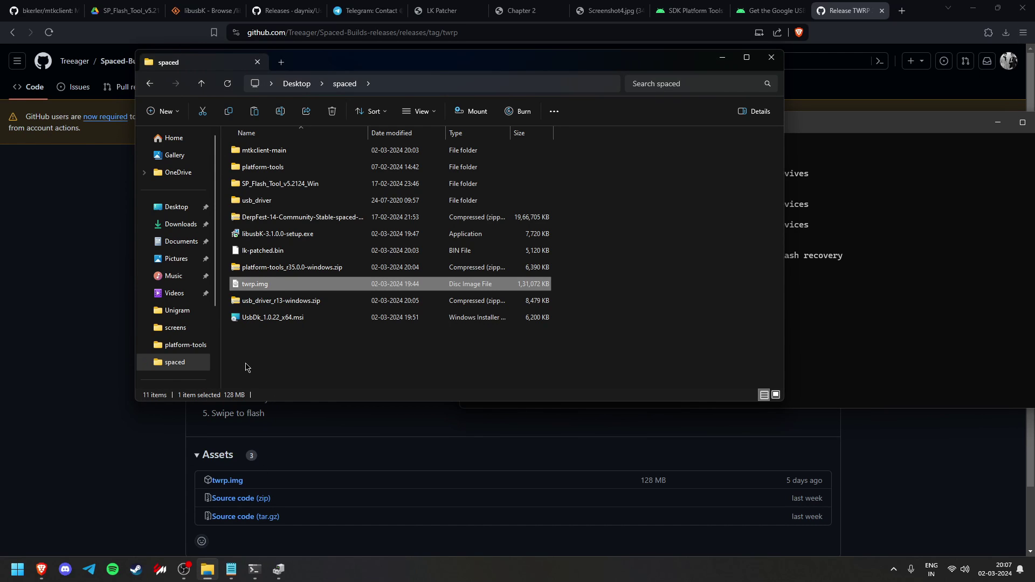
left_click_drag(256, 284, 788, 278)
left_click(864, 264)
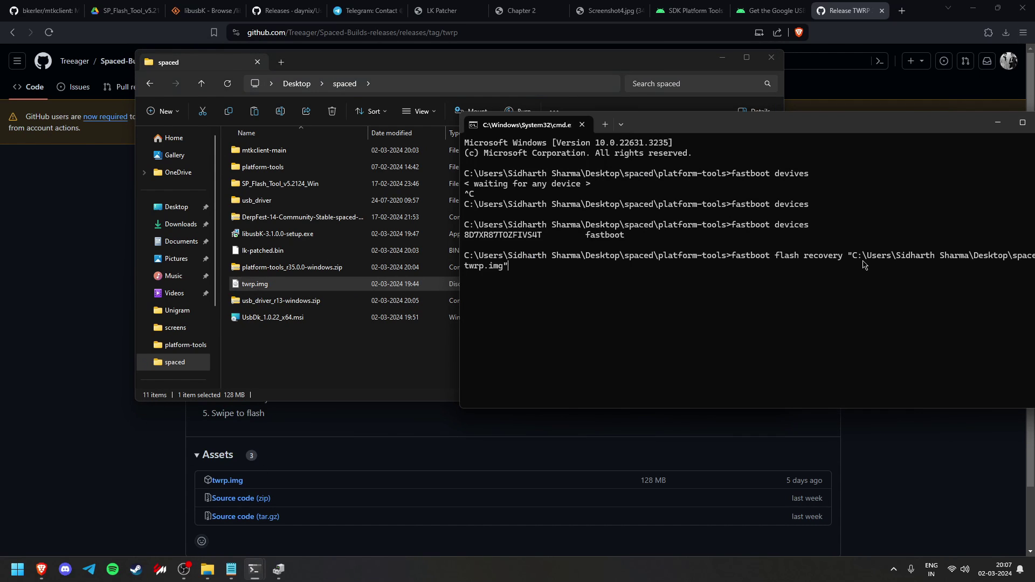
key("Return")
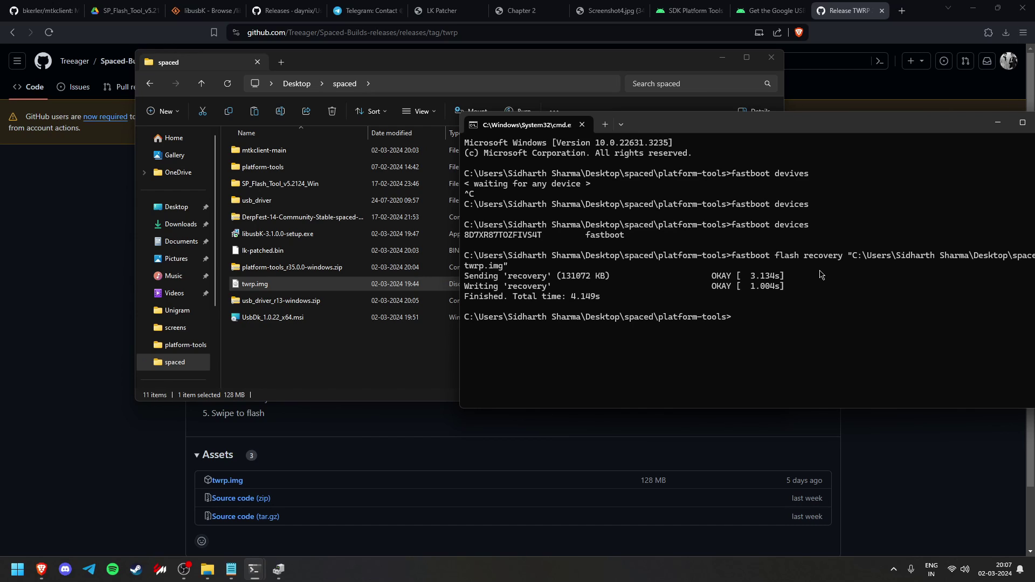
Step: Run fastboot reboot recovery to restart the phone into TWRP, and reposition the Command Prompt window beside the spaced folder
type("fastboot reboot recovery")
key("Return")
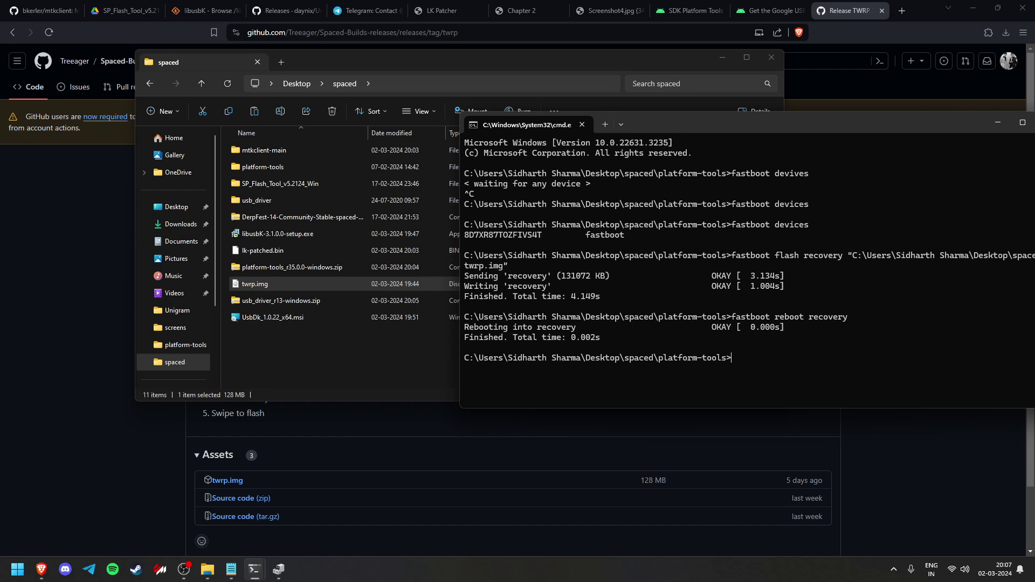
left_click_drag(803, 124, 707, 184)
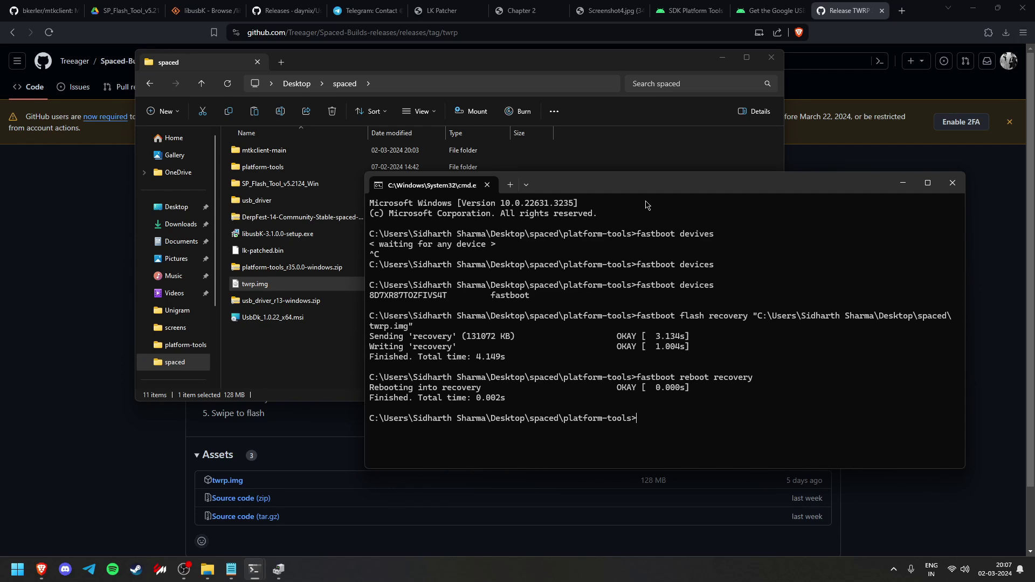
left_click_drag(647, 185, 754, 160)
Step: Bring the spaced folder forward, return to the Command Prompt and run adb devices to check for the phone
left_click(364, 338)
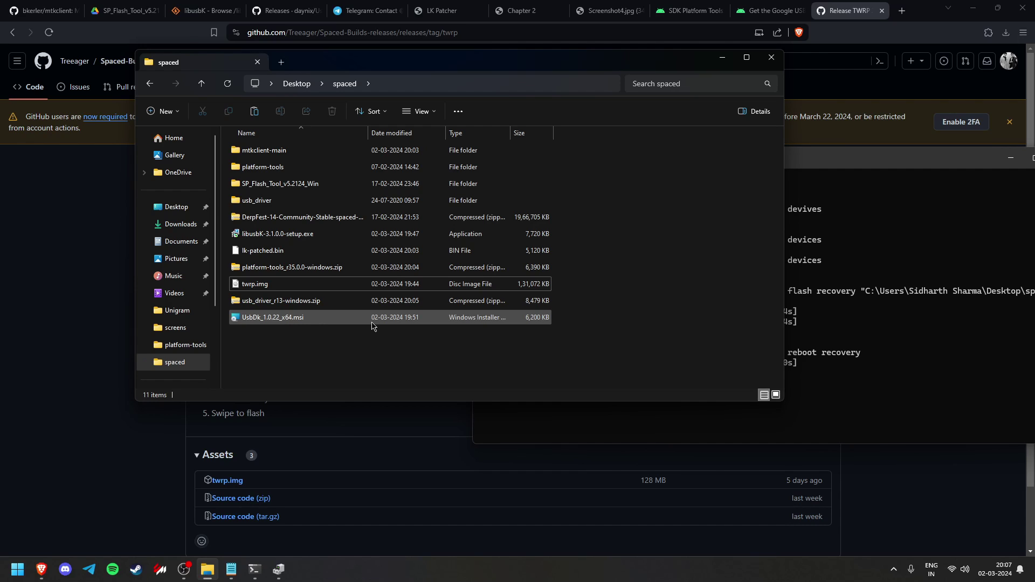
key("alt+Tab")
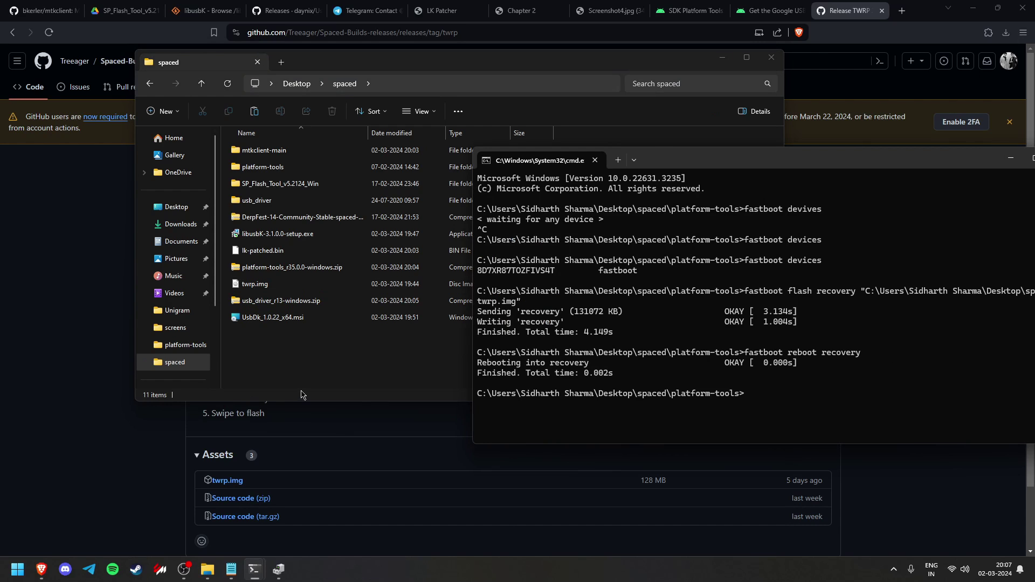
type("adb devices")
key("Return")
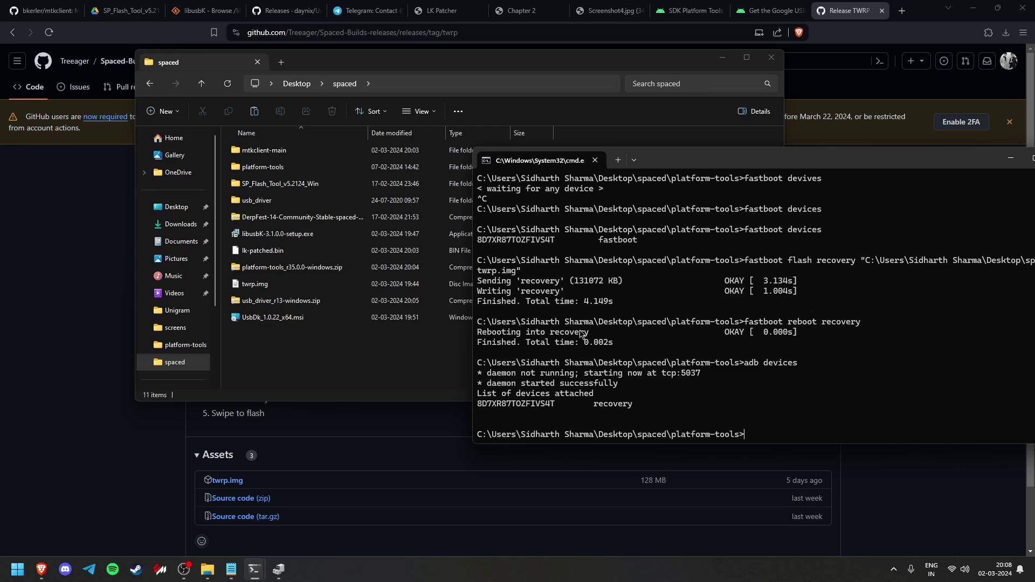
Step: Run adb sideload with the path of DerpFest-14-Community-Stable-spaced-20240217.zip from the spaced folder
type("adb sideload")
left_click(299, 371)
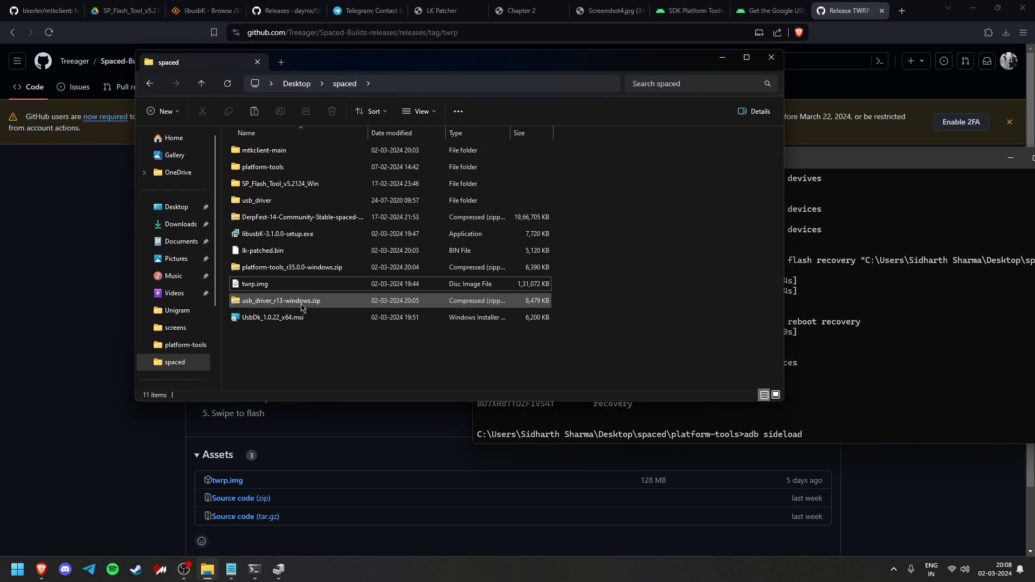
left_click(298, 218)
left_click_drag(298, 218, 462, 229)
left_click(872, 278)
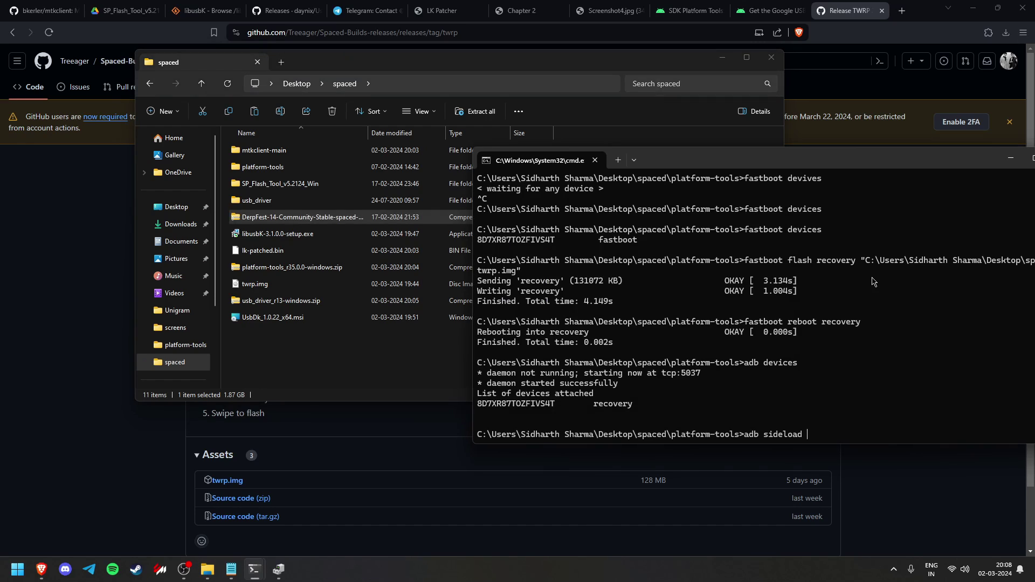
type("\"")
key("BackSpace")
left_click(327, 351)
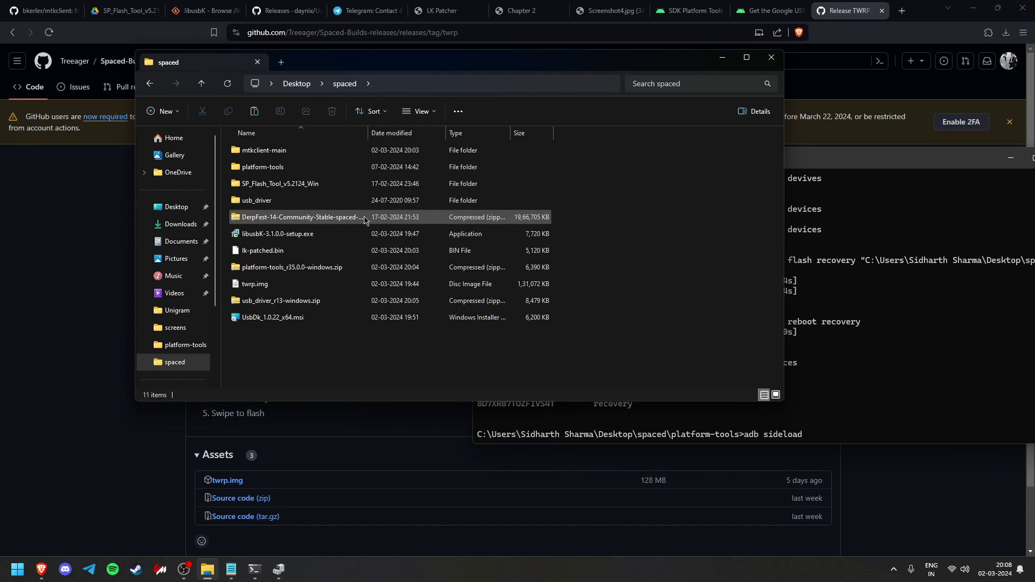
left_click_drag(364, 220, 876, 252)
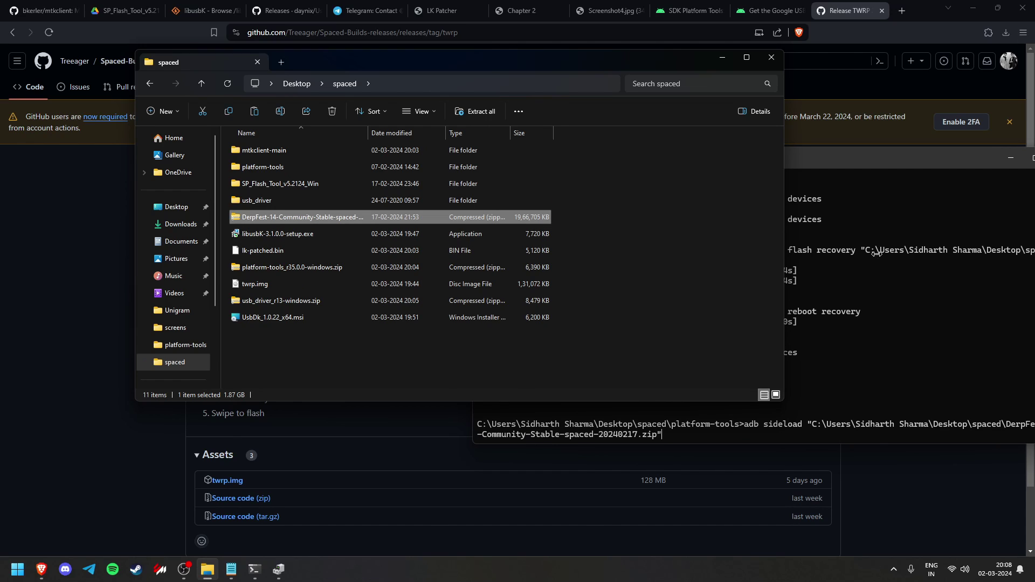
left_click(877, 256)
key("Return")
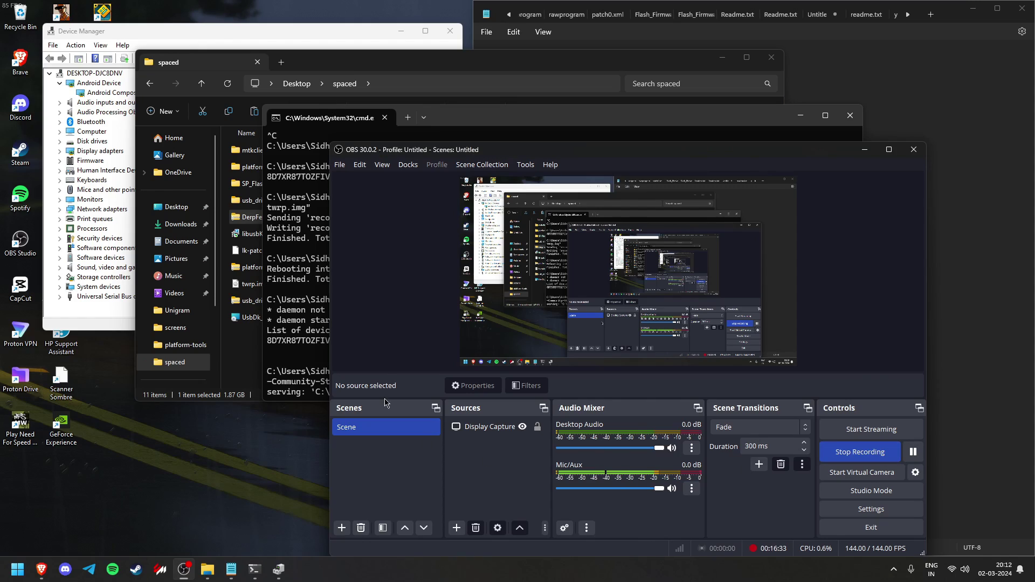
Step: Check the sideload output in the Command Prompt, switch to Brave, search for magisk and open the topjohnwu/Magisk releases page
left_click(294, 328)
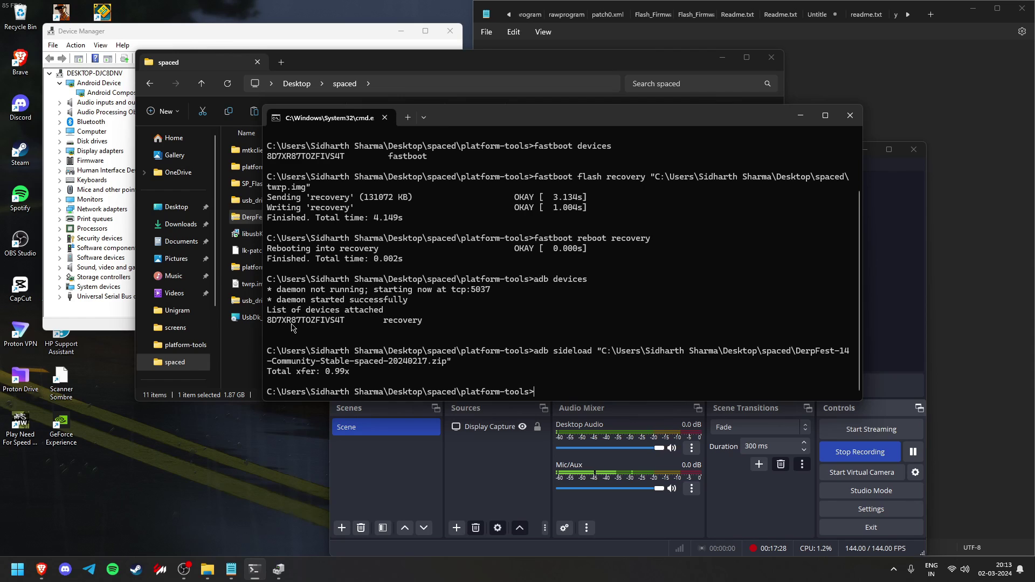
left_click(41, 569)
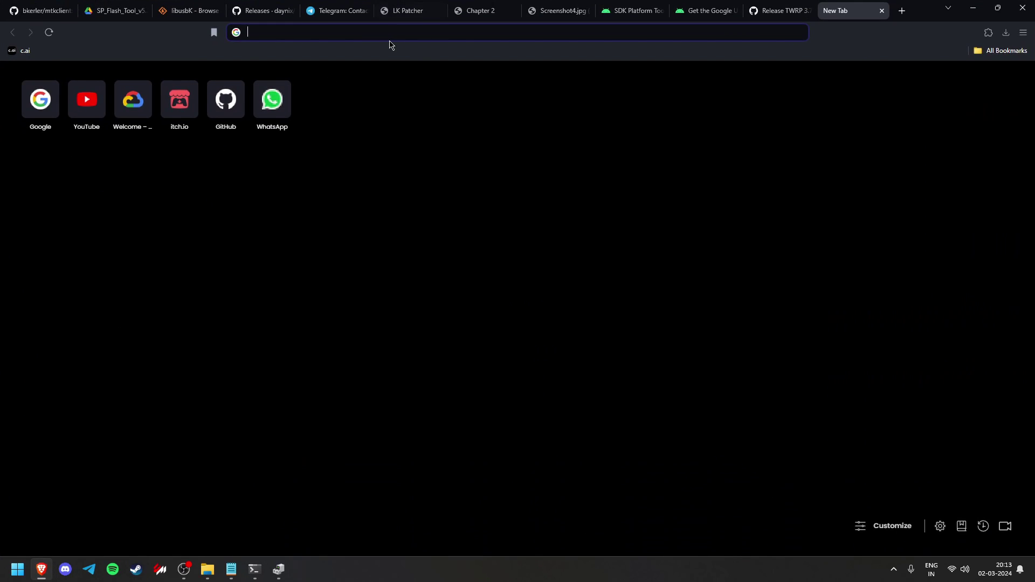
type("magisk")
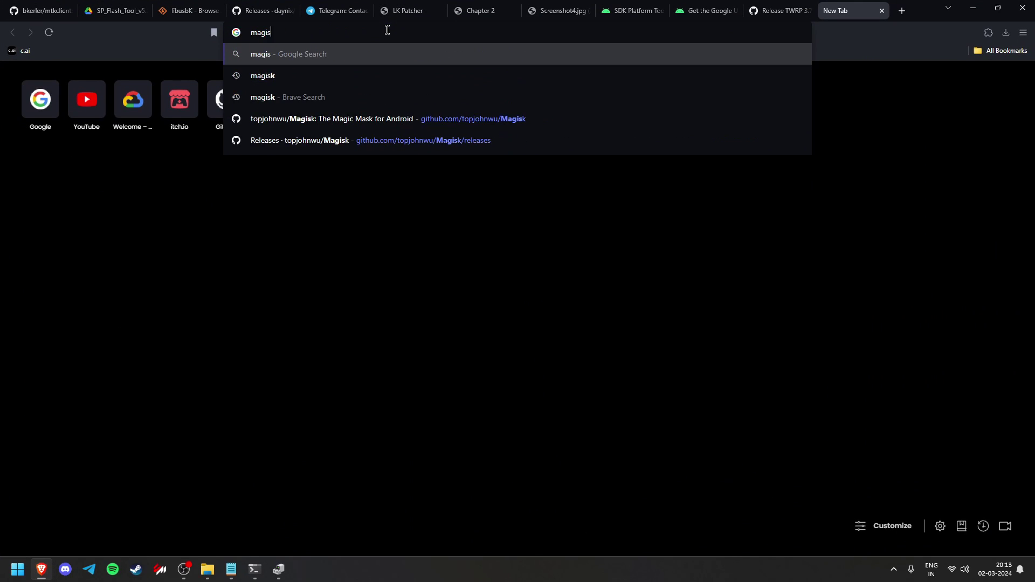
key("Return")
left_click(218, 214)
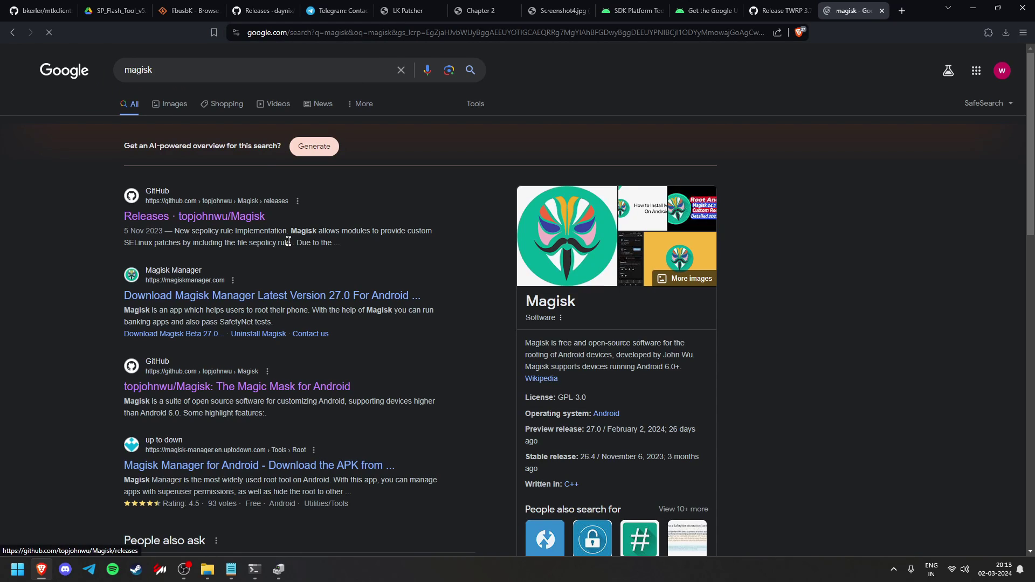
scroll(226, 239, "down", 3)
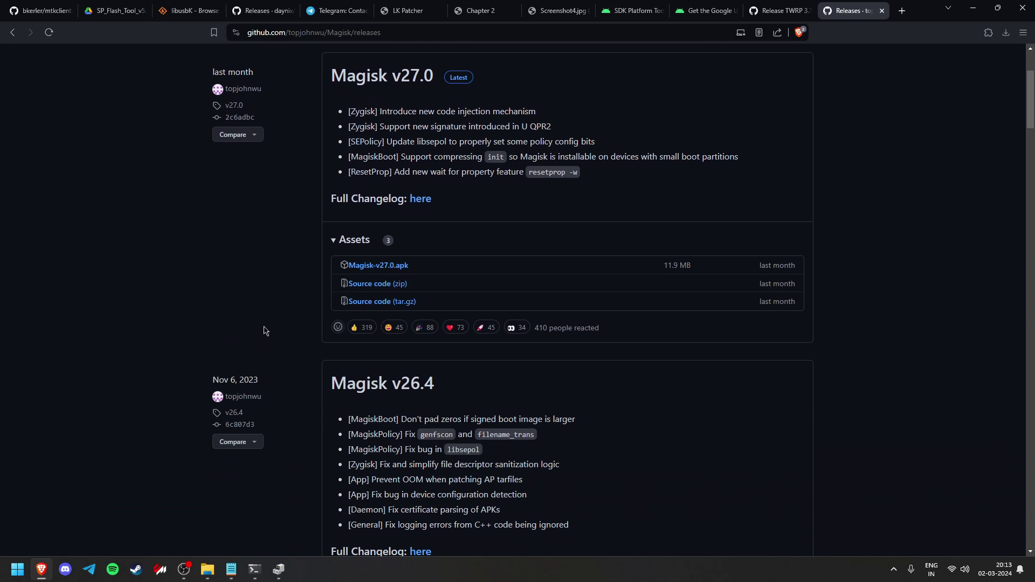
Step: Select Magisk-v27.0.apk in the Magisk v27.0 release assets and minimise the browser window
left_click(385, 271)
left_click(604, 325)
left_click(970, 7)
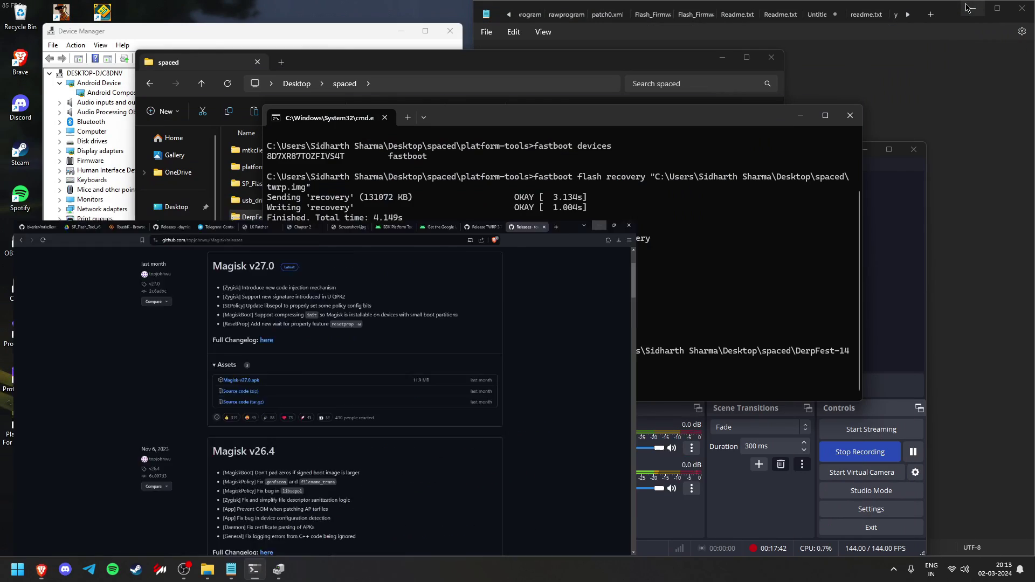